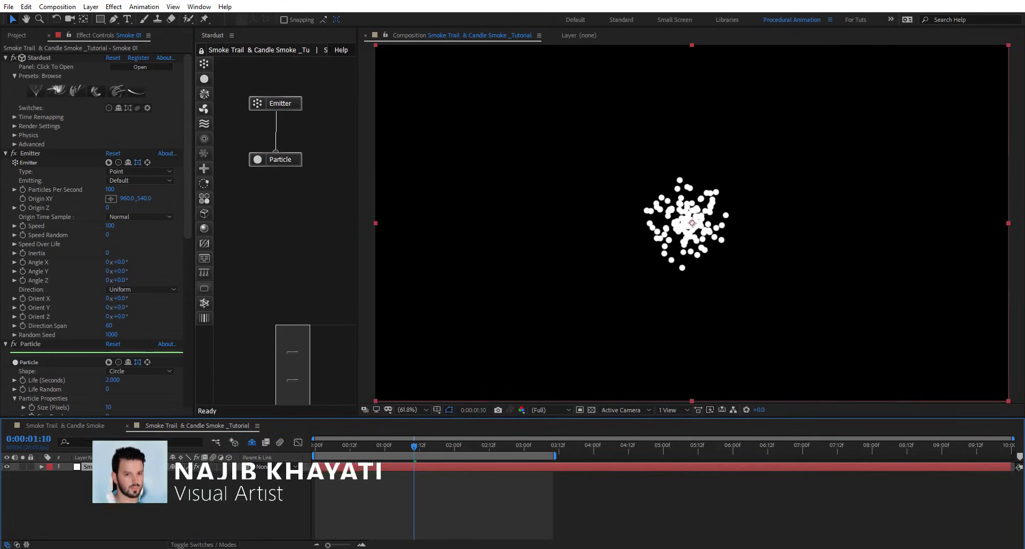
- Set the emitter's type to Sphere
left_click(290, 106)
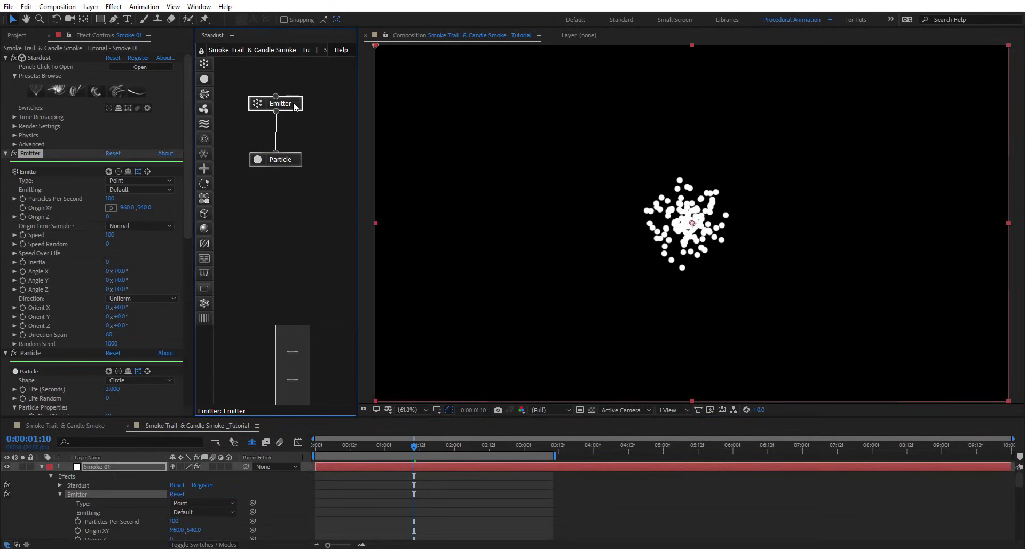
left_click(150, 183)
left_click(182, 212)
- Set the emitter's X, Y and Z sizes to 10 each
left_click(111, 272)
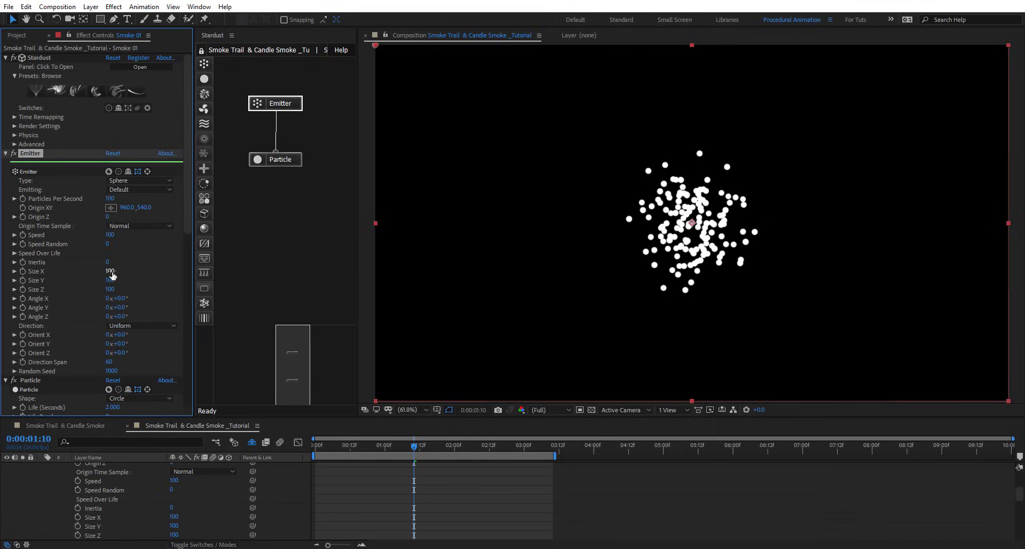
type("10")
left_click(109, 281)
type("10")
left_click(110, 289)
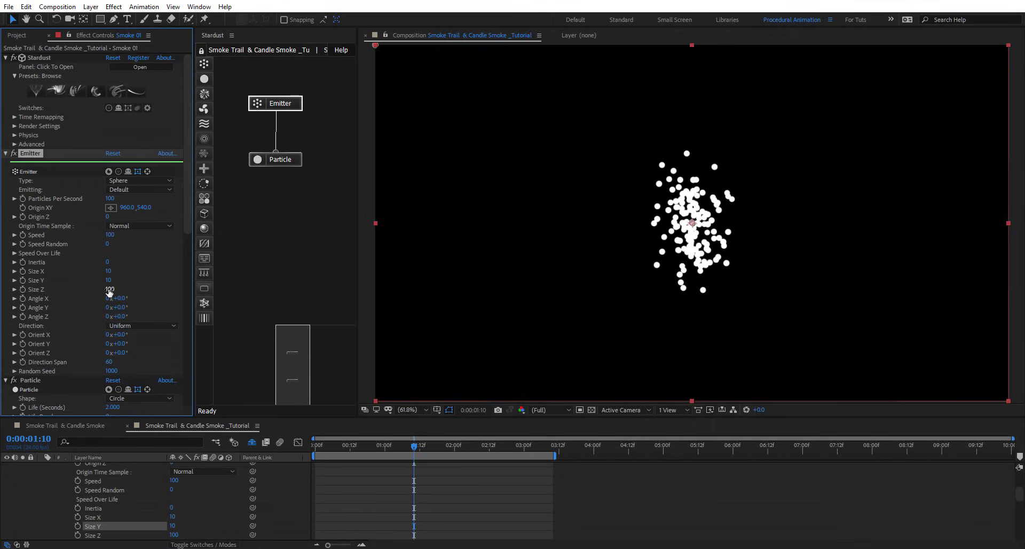
type("10")
left_click(163, 284)
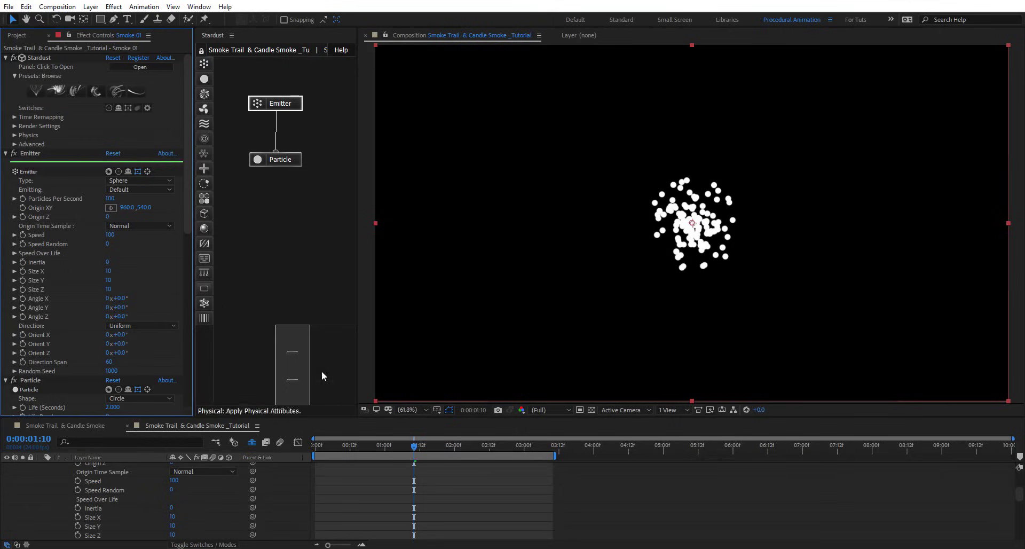
- Change the shape of the Particle node to Cloud
left_click(292, 162)
scroll(91, 290, "down", 3)
left_click(139, 278)
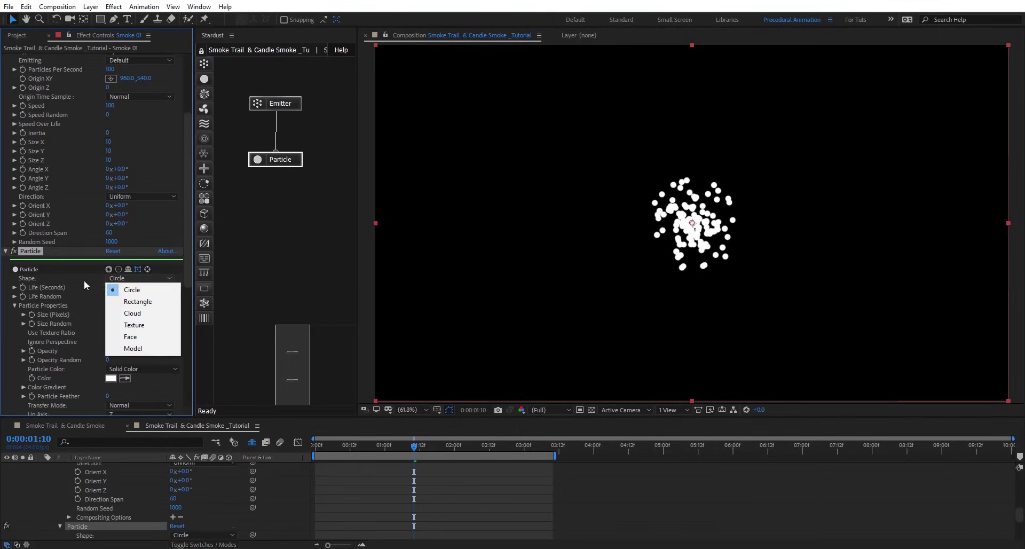
left_click(140, 315)
- Set the particle's cloud circles to 100 and cloud density to 150, and preview the cloud at other times
scroll(71, 316, "down", 2)
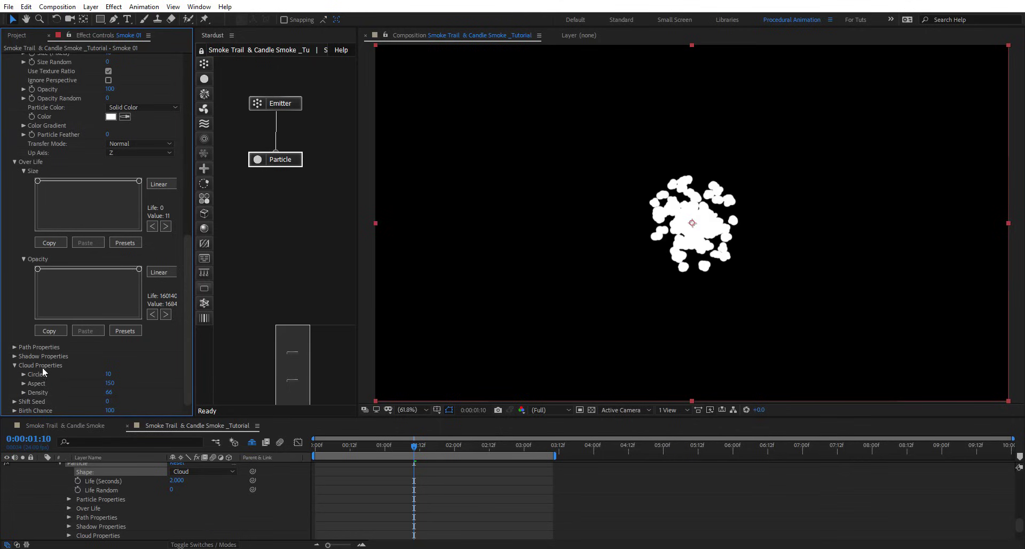
left_click_drag(109, 374, 179, 376)
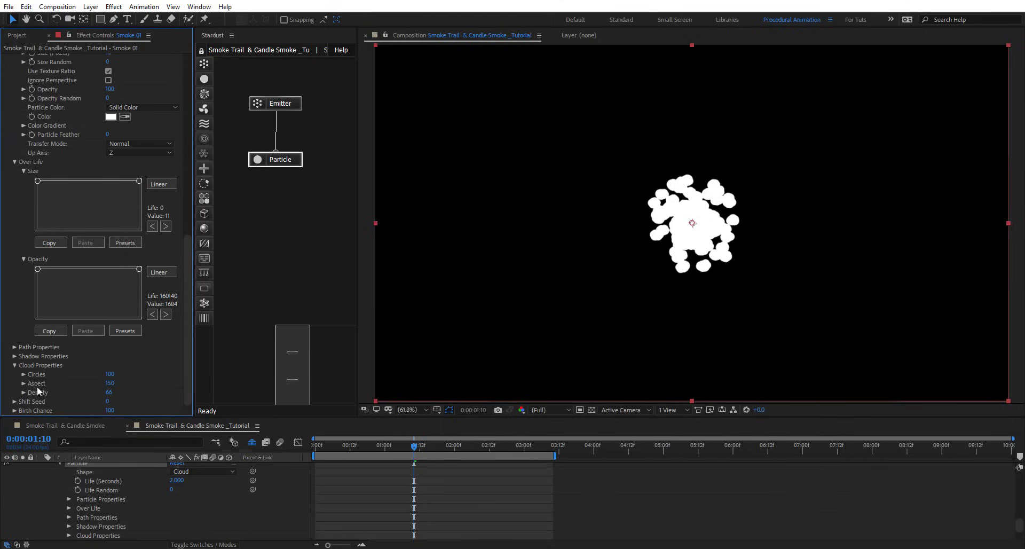
left_click(110, 393)
key("Return")
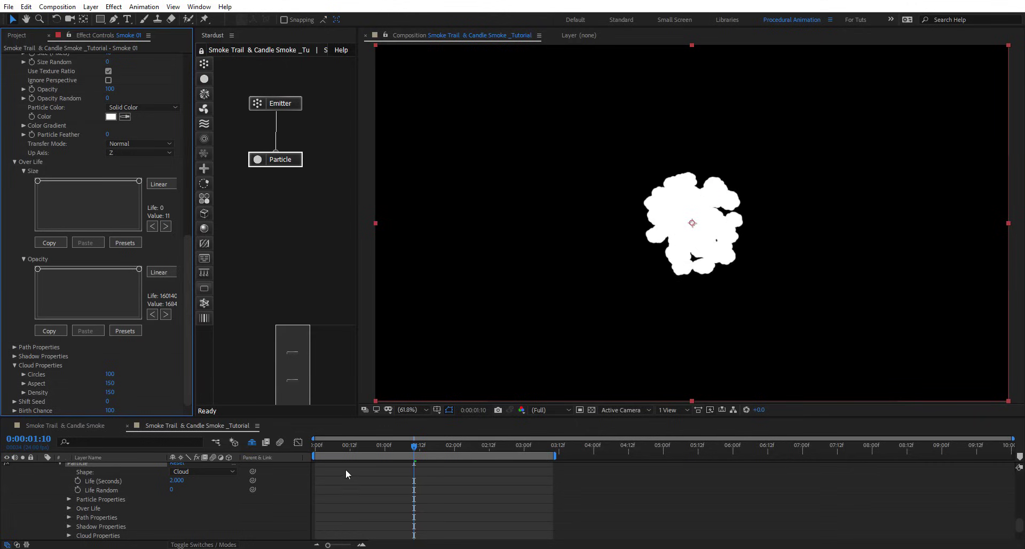
left_click_drag(351, 448, 556, 461)
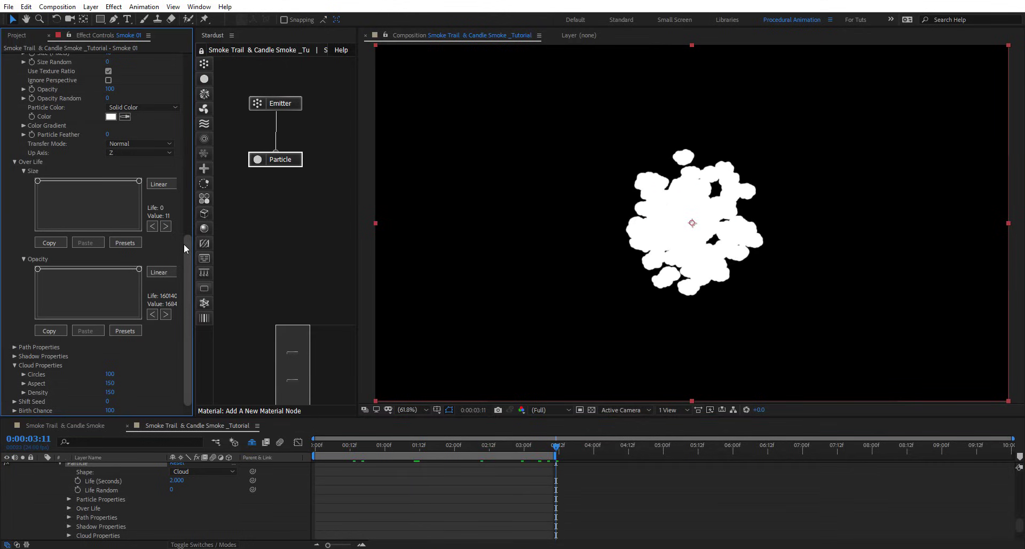
- Set the particle size to 16 pixels and its size random to 51
scroll(184, 244, "up", 4)
scroll(191, 172, "up", 3)
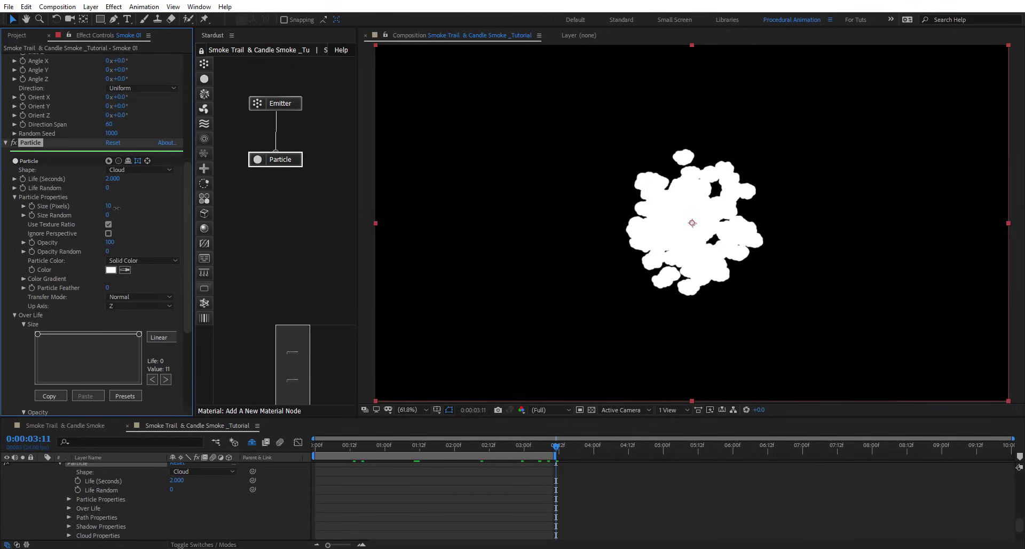
left_click_drag(117, 208, 135, 215)
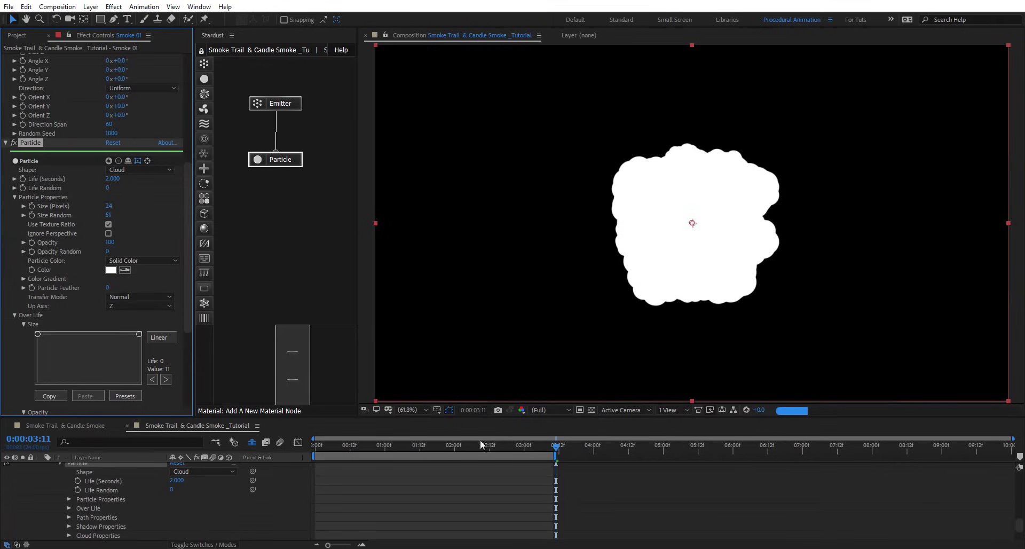
left_click_drag(530, 444, 452, 442)
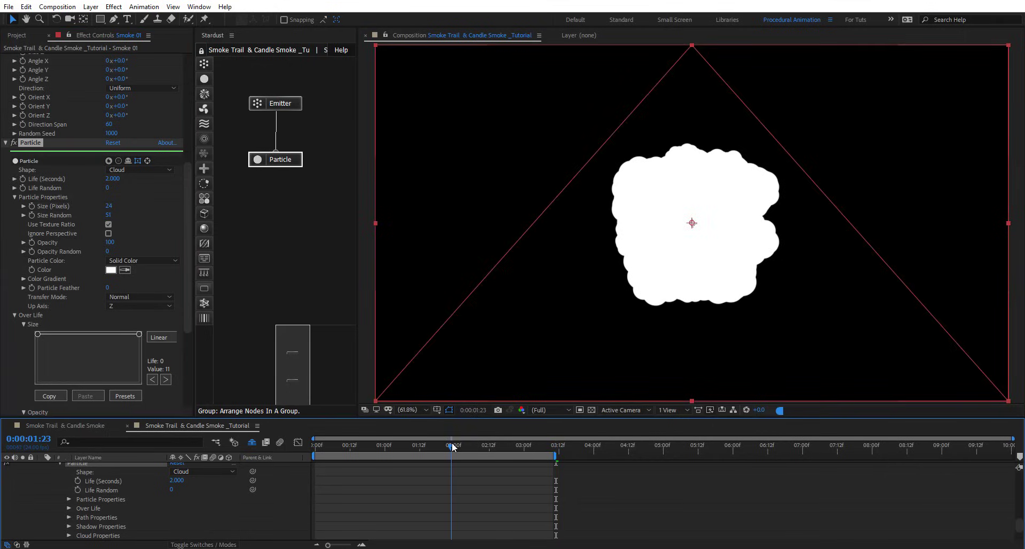
left_click_drag(105, 206, 101, 205)
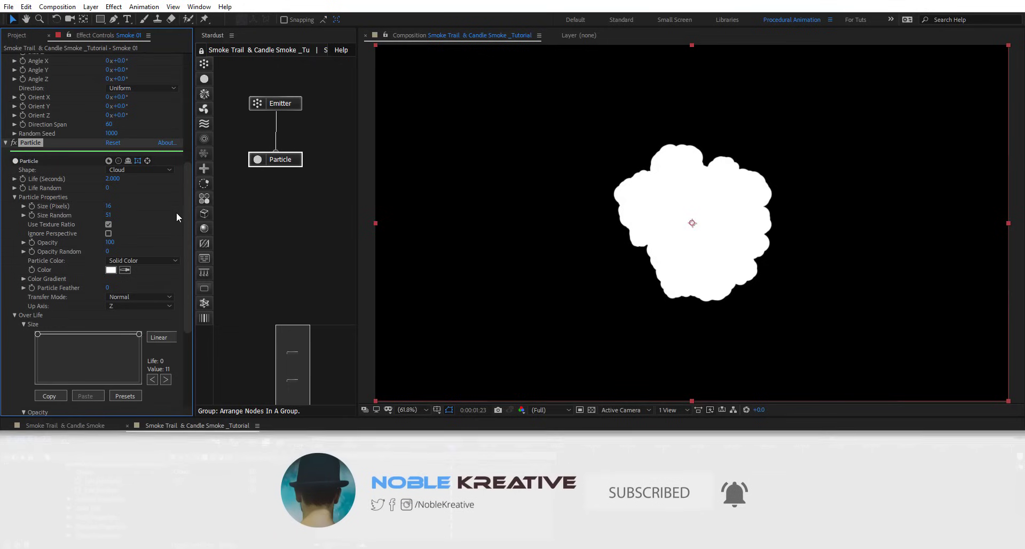
- Set the particle opacity to 32 and its opacity random to 77, and preview an earlier frame
left_click_drag(113, 246, 74, 243)
left_click_drag(140, 249, 148, 247)
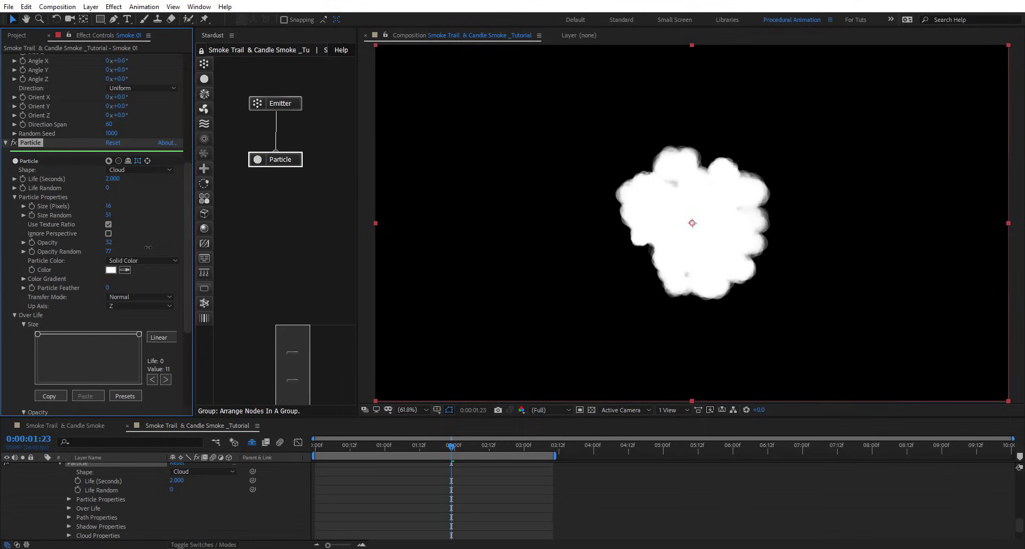
mouse_move(442, 444)
left_mouse_down()
mouse_move(342, 446)
mouse_move(433, 454)
left_mouse_up()
- Apply the Gauss Bell preset to the particle's size over life, raising the curve's end to 64 and its start to 27
scroll(46, 281, "down", 2)
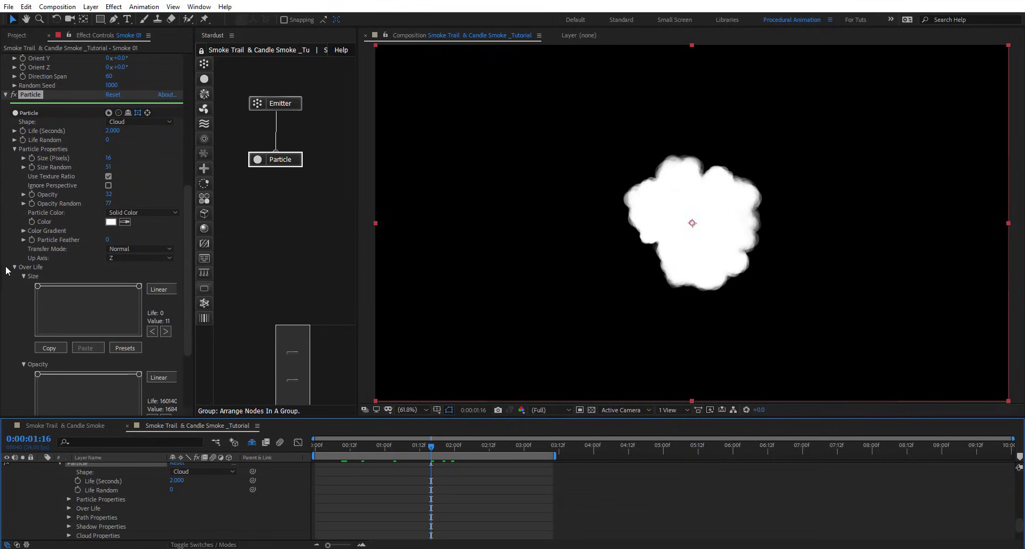
scroll(30, 267, "down", 1)
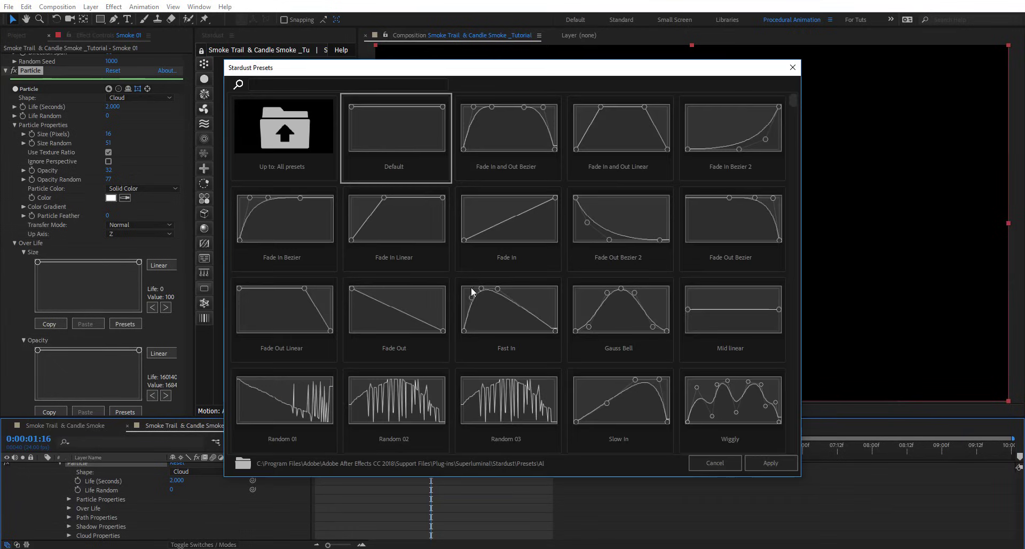
left_click(628, 313)
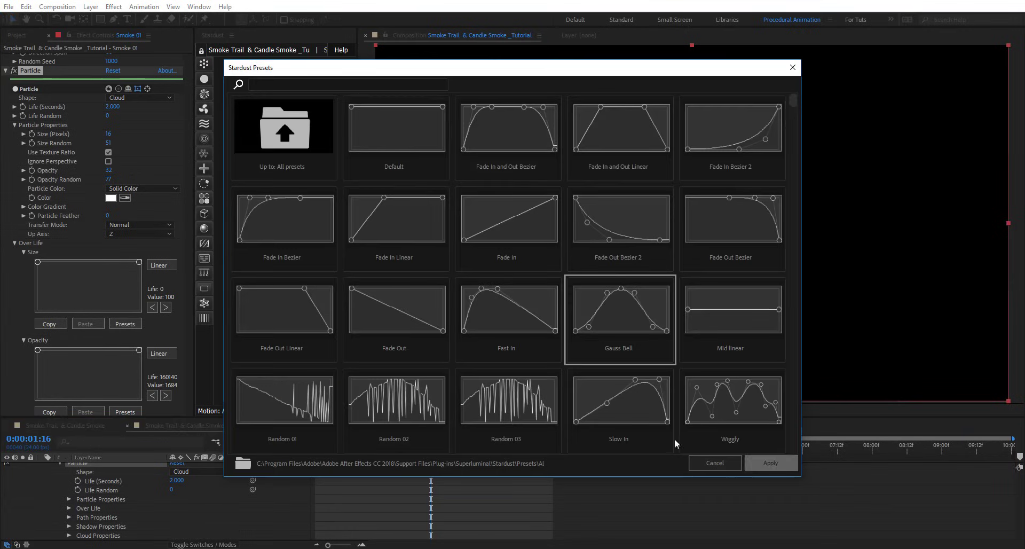
left_click(774, 464)
left_click_drag(139, 310, 146, 278)
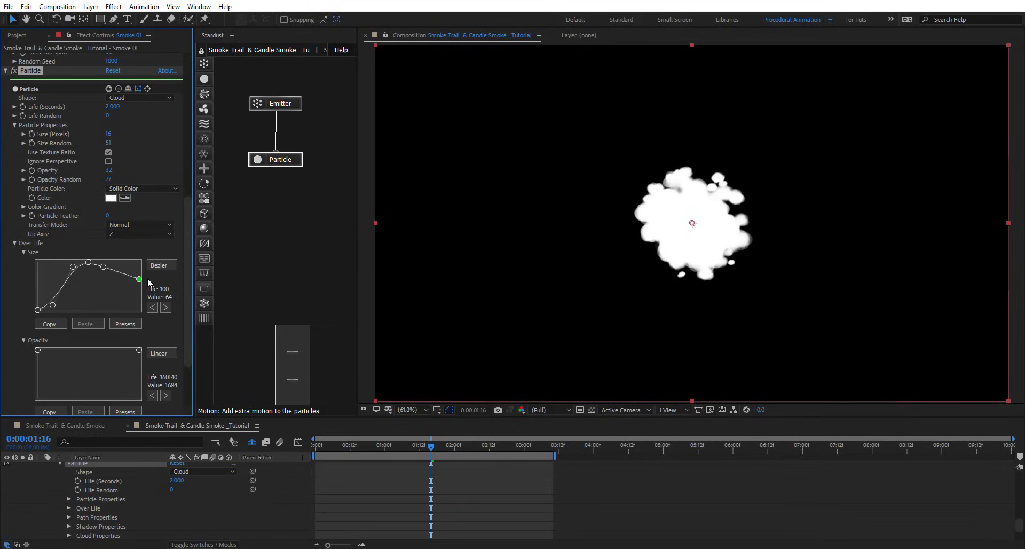
left_click_drag(36, 308, 35, 293)
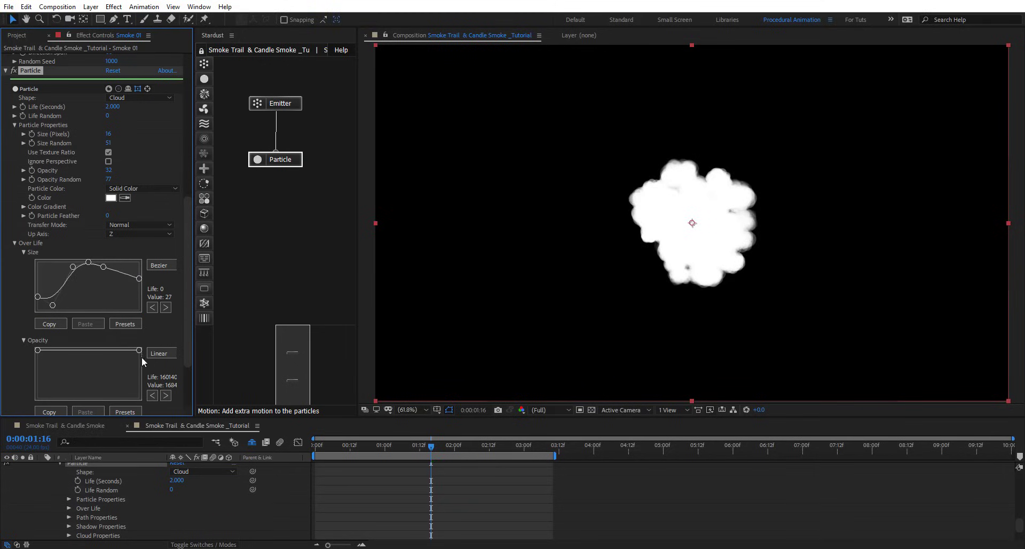
- Ramp the particle's opacity over life linearly down to 0, set the particle feather to 100, and preview the animation
left_click_drag(138, 351, 143, 405)
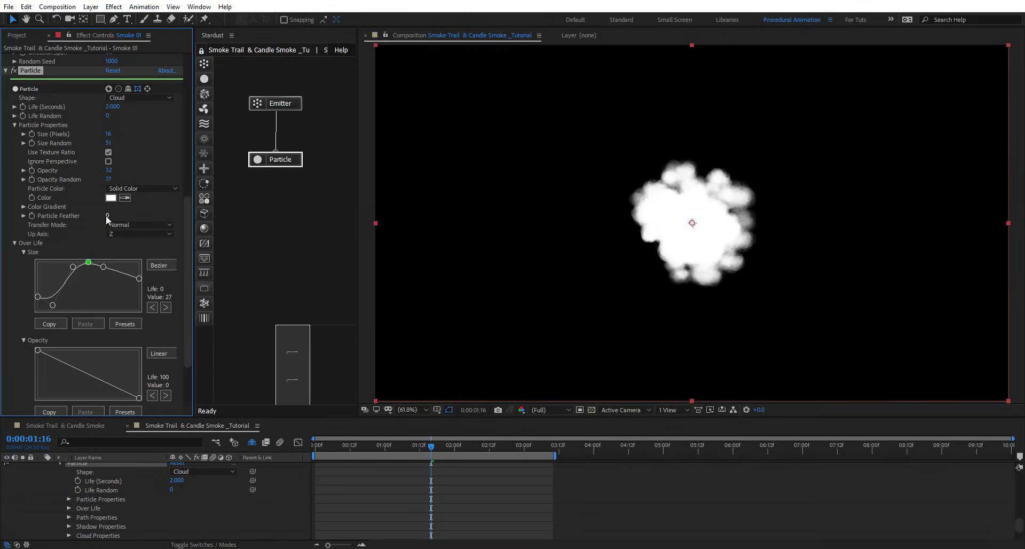
left_click_drag(107, 216, 177, 212)
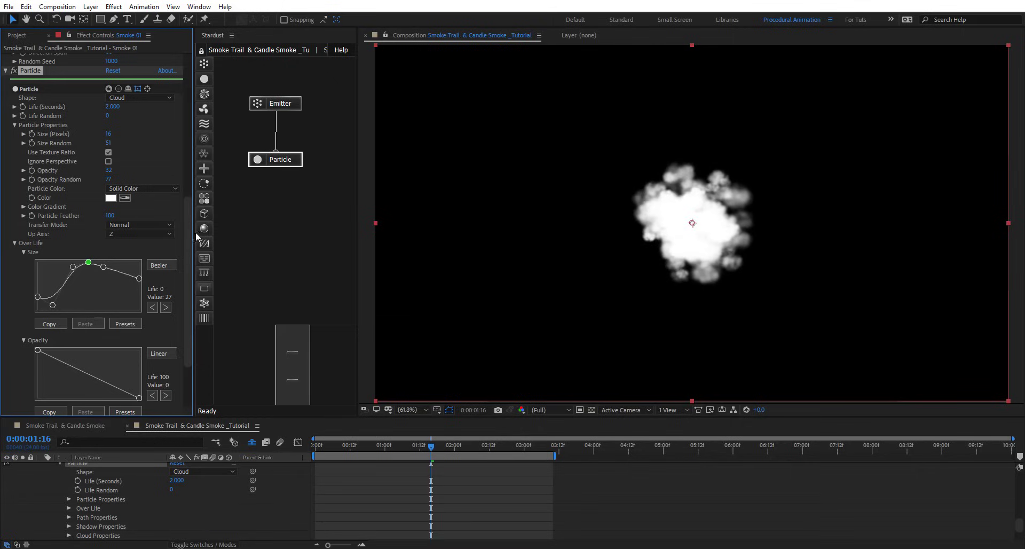
left_click_drag(326, 444, 518, 446)
- Turn on the particle's shadows with size 217, blur 74 and distance 10, comparing the look with shadows off and on
scroll(48, 215, "down", 5)
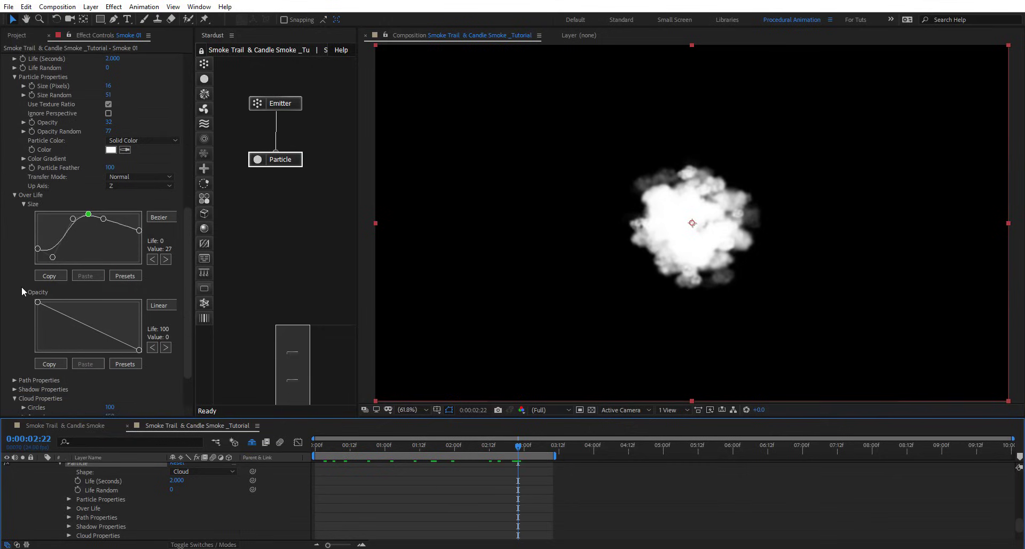
left_click(15, 356)
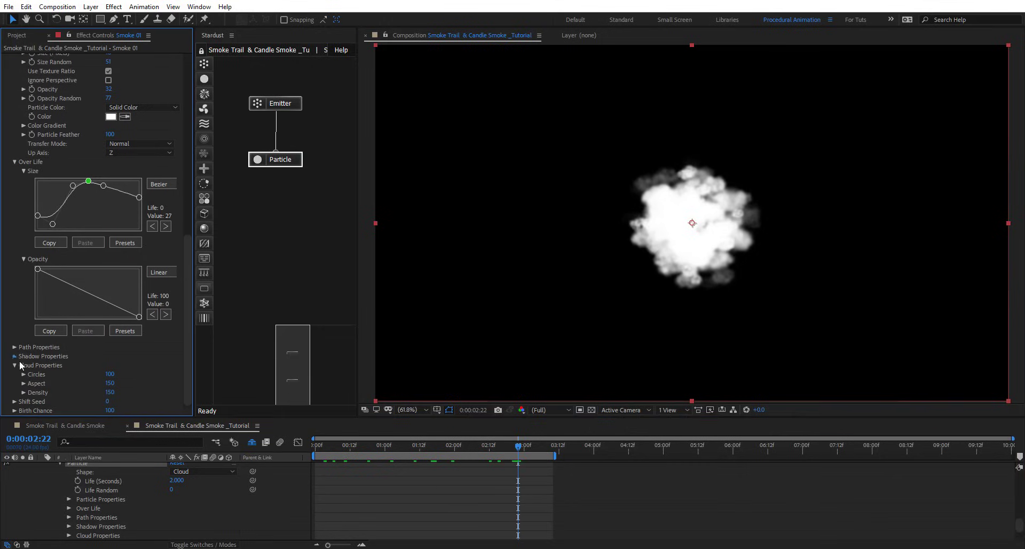
scroll(54, 357, "down", 2)
left_click(109, 329)
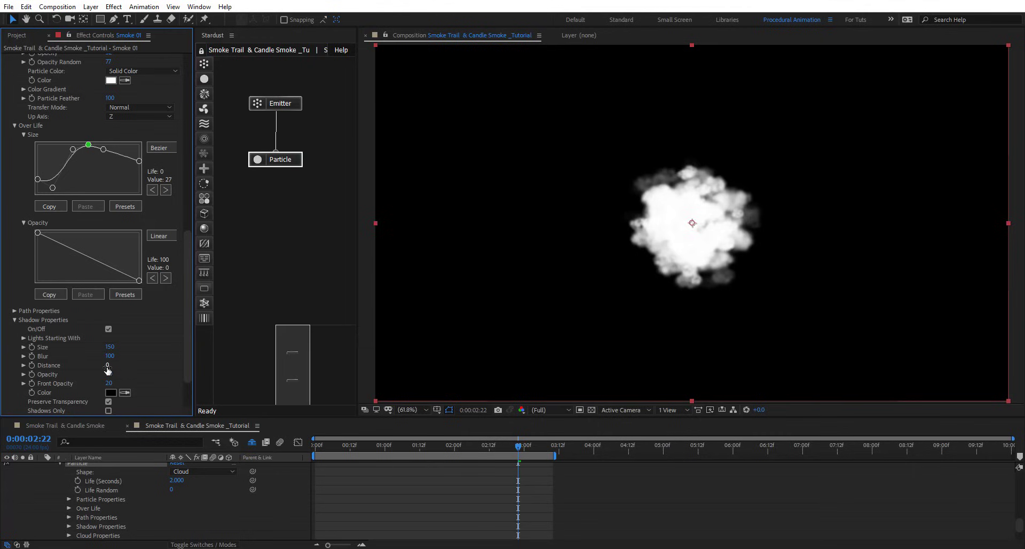
left_click_drag(111, 367, 146, 347)
left_click(109, 330)
left_click(109, 330)
left_click(109, 329)
left_click_drag(109, 356, 146, 360)
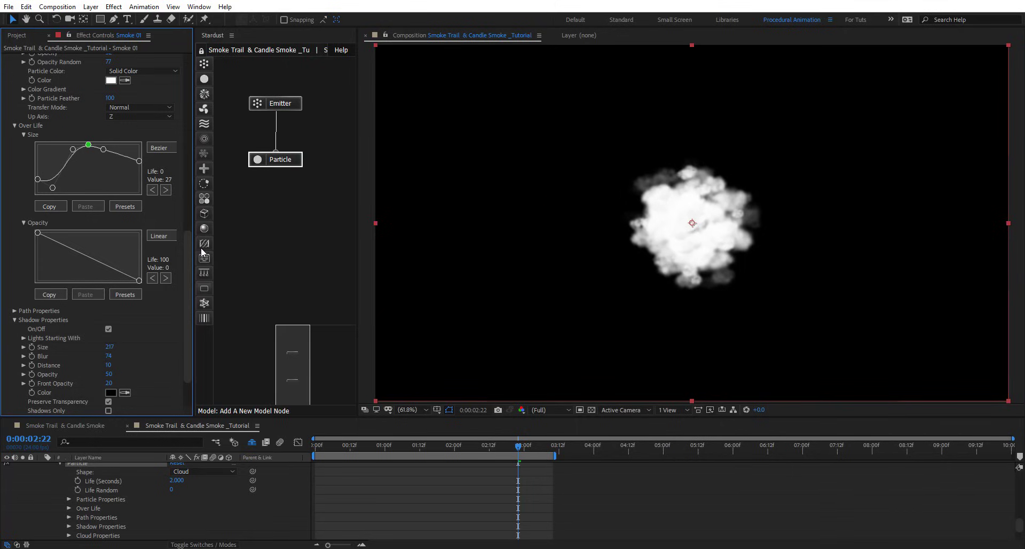
- Set the emitter's speed random to 32 and drive its Origin XY with the expression wiggle(1,600), previewing the motion
left_click_drag(192, 252, 206, 63)
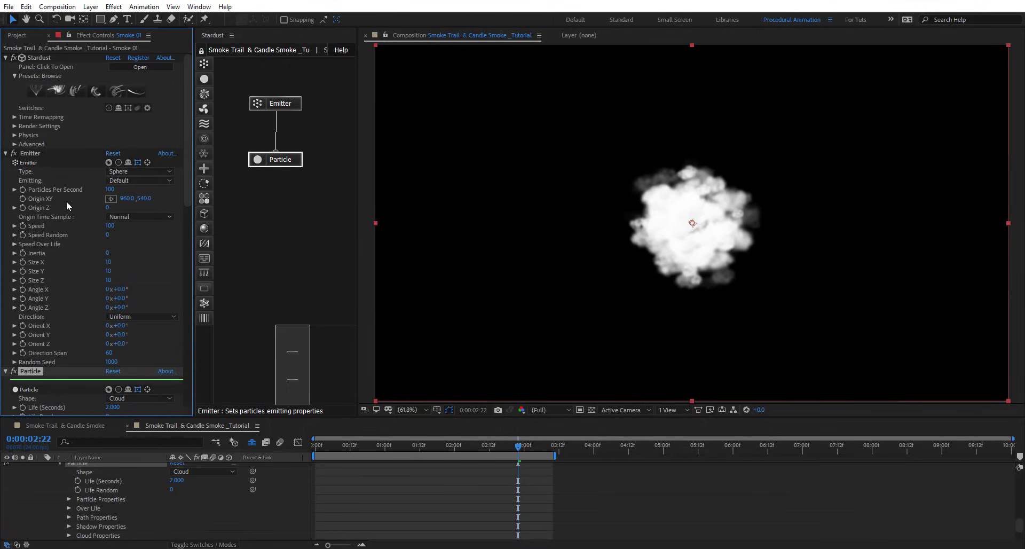
left_click_drag(108, 238, 126, 240)
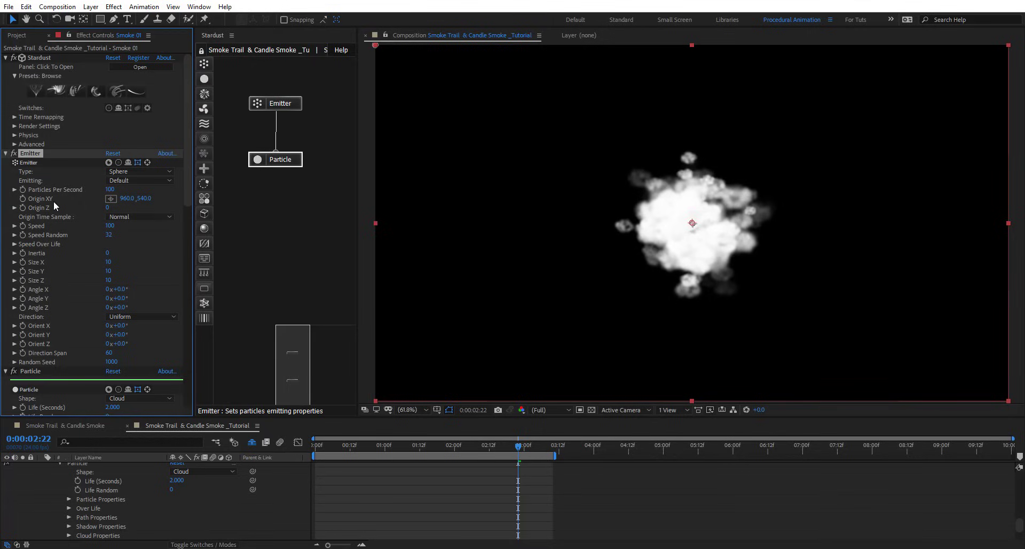
left_click(22, 198, "alt")
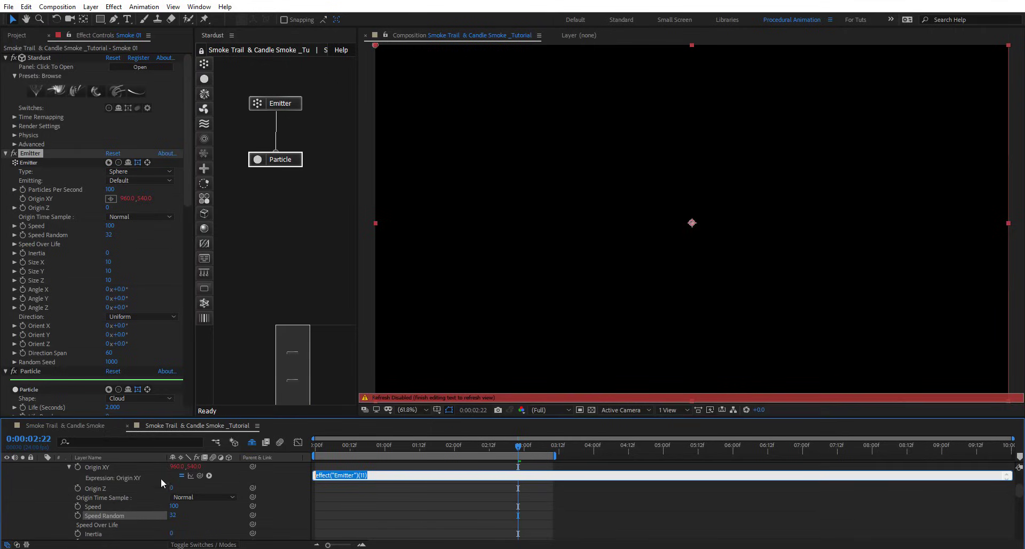
key("BackSpace")
type("wiggle(1,600)")
left_click_drag(386, 448, 495, 459)
- Raise the emitter's particles per second to 500 and preview the trail at other times
left_click(283, 103)
left_click(110, 199)
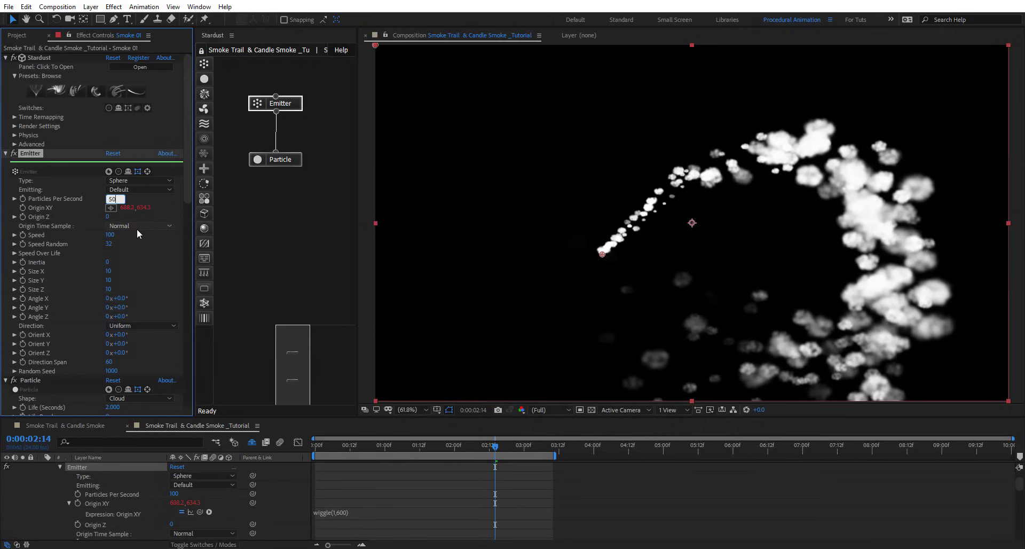
key("Return")
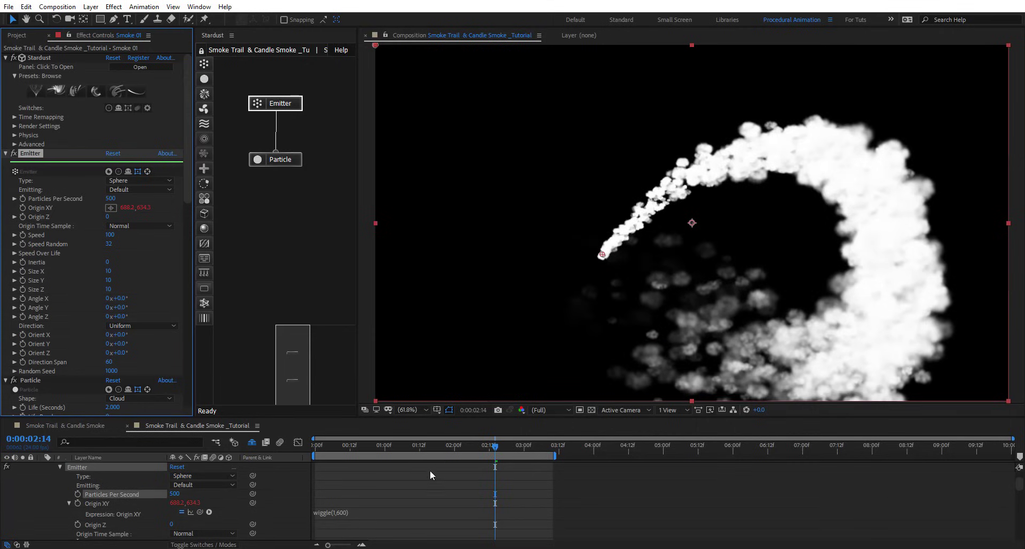
left_click(408, 445)
left_click_drag(409, 444, 447, 449)
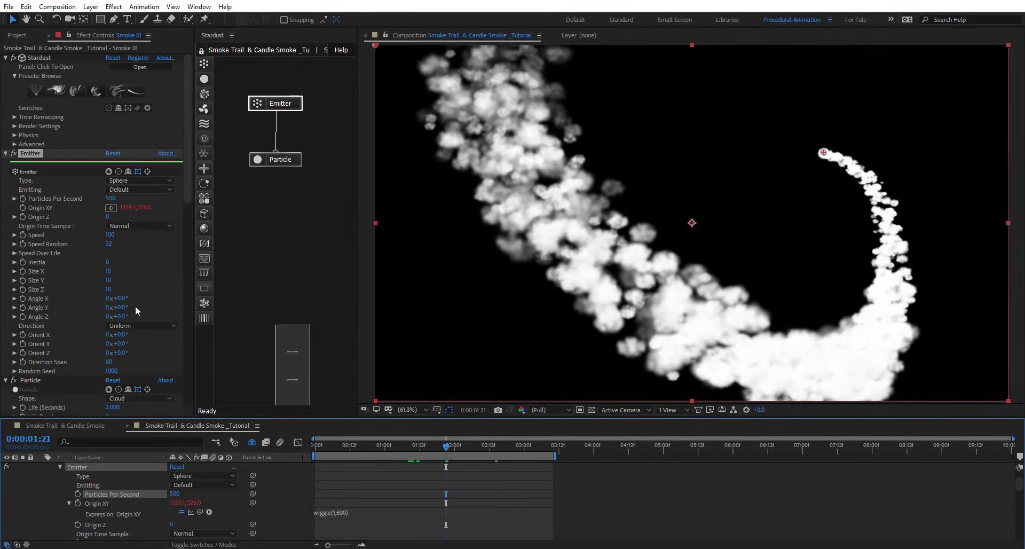
- Set the particle's life random to 18
scroll(56, 289, "down", 4)
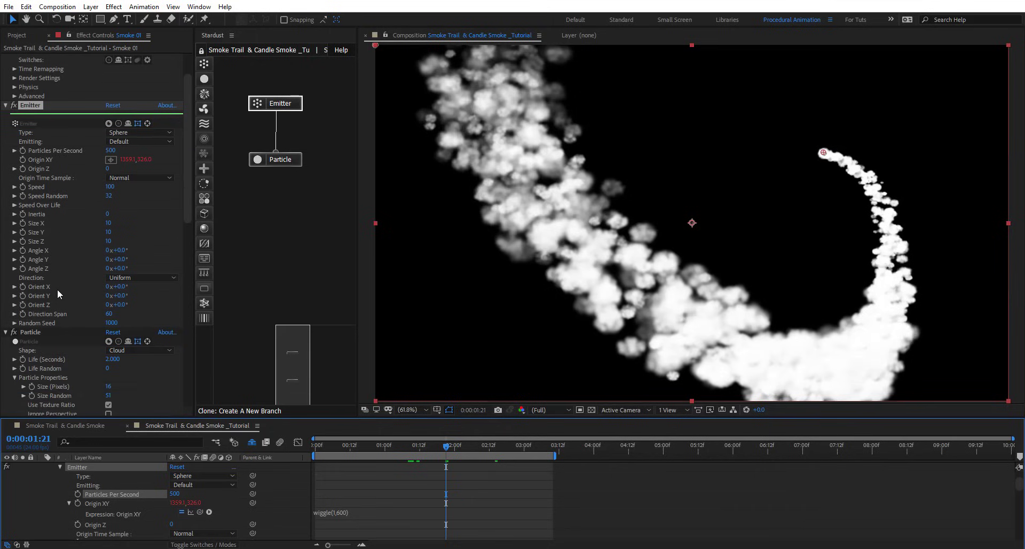
scroll(57, 290, "down", 1)
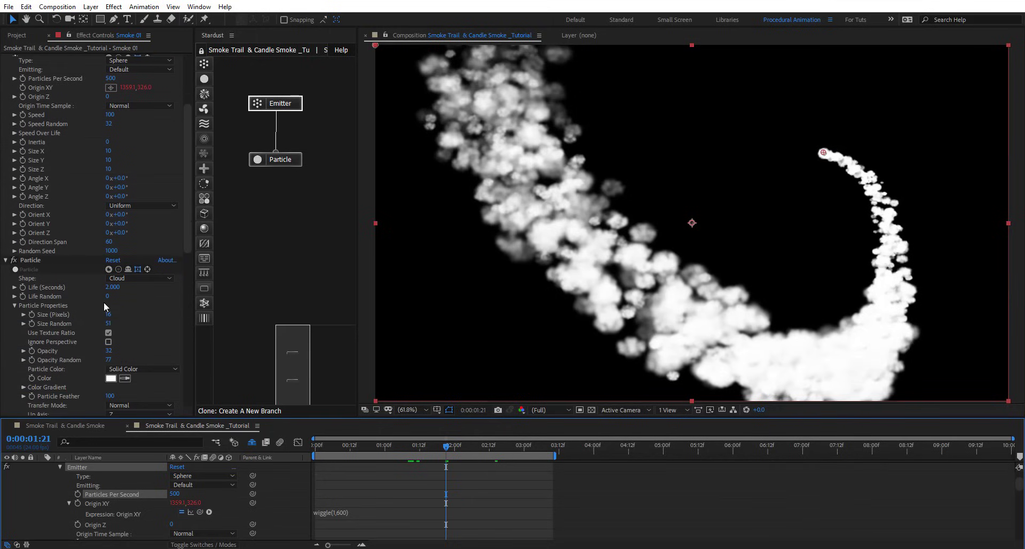
left_click_drag(106, 303, 114, 296)
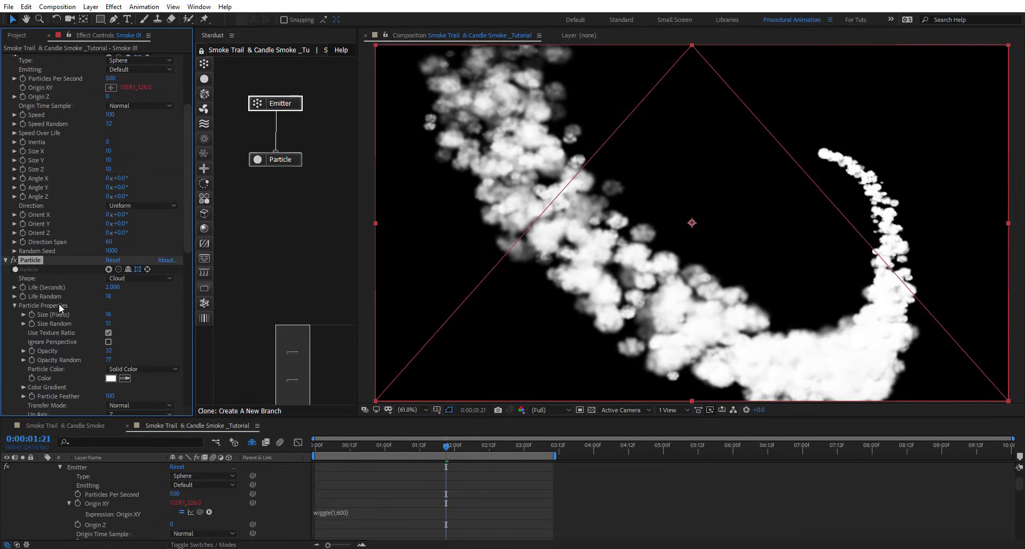
- Set the particle color to Color Over Life and reverse its color gradient to run from white to black
scroll(59, 303, "down", 2)
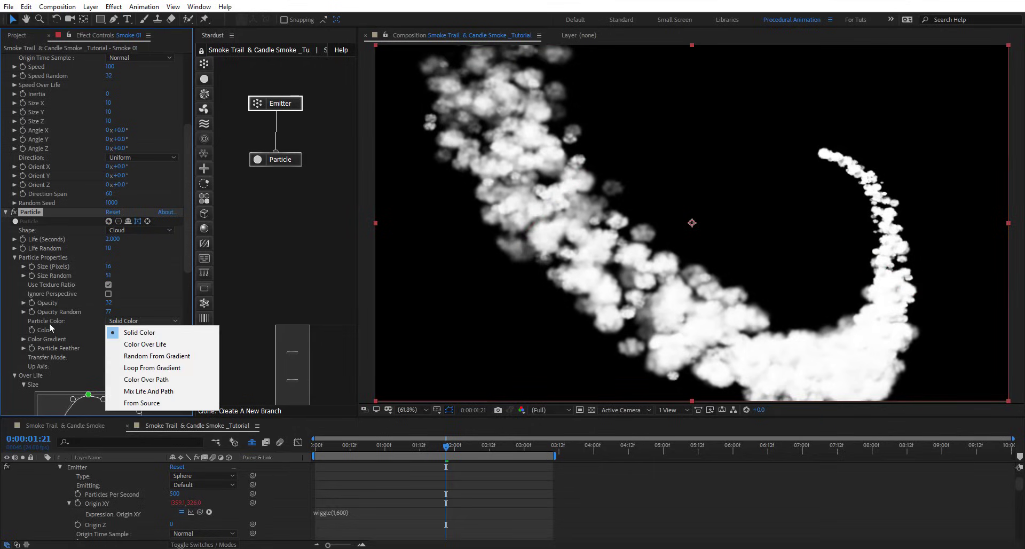
left_click(146, 344)
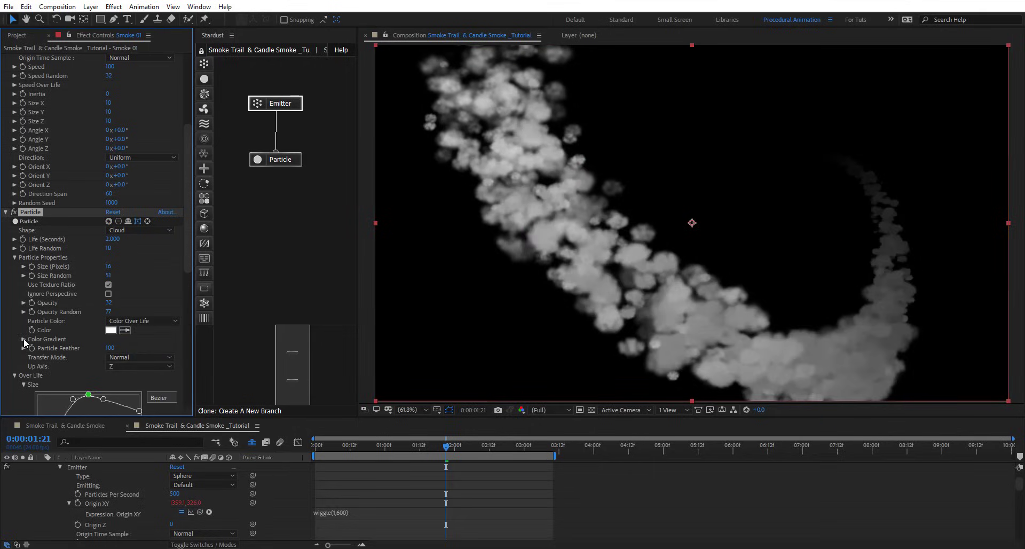
left_click(23, 338)
left_click_drag(49, 380, 138, 382)
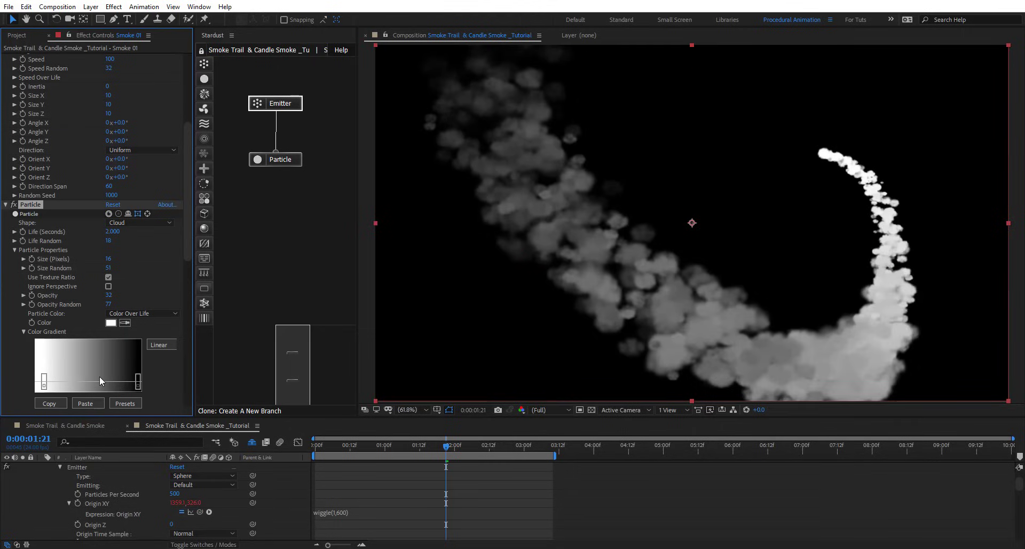
- Move the gradient's white stop closer to the start and recolor it light gray CCCCCC
left_click_drag(46, 383, 40, 382)
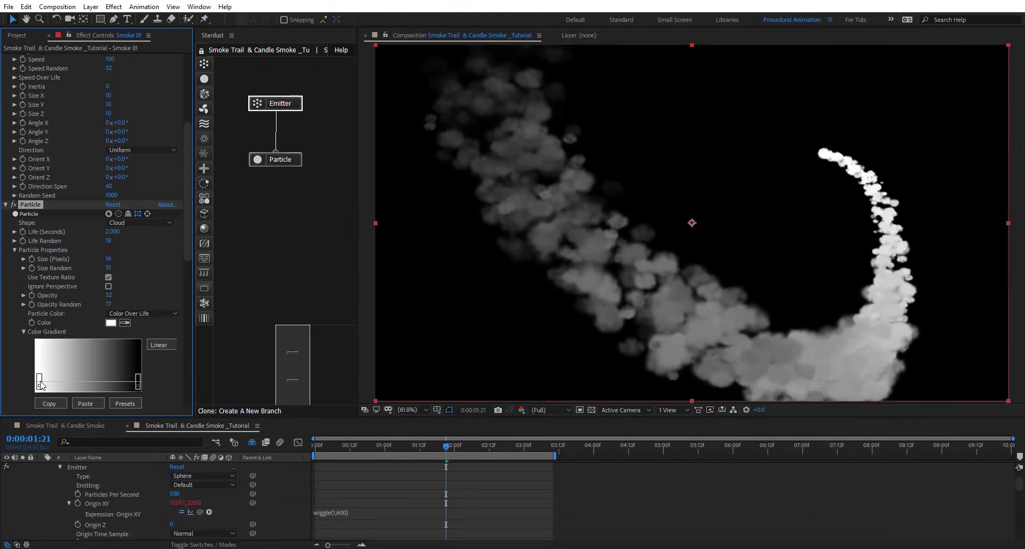
double_click(39, 382)
left_click_drag(222, 107, 177, 87)
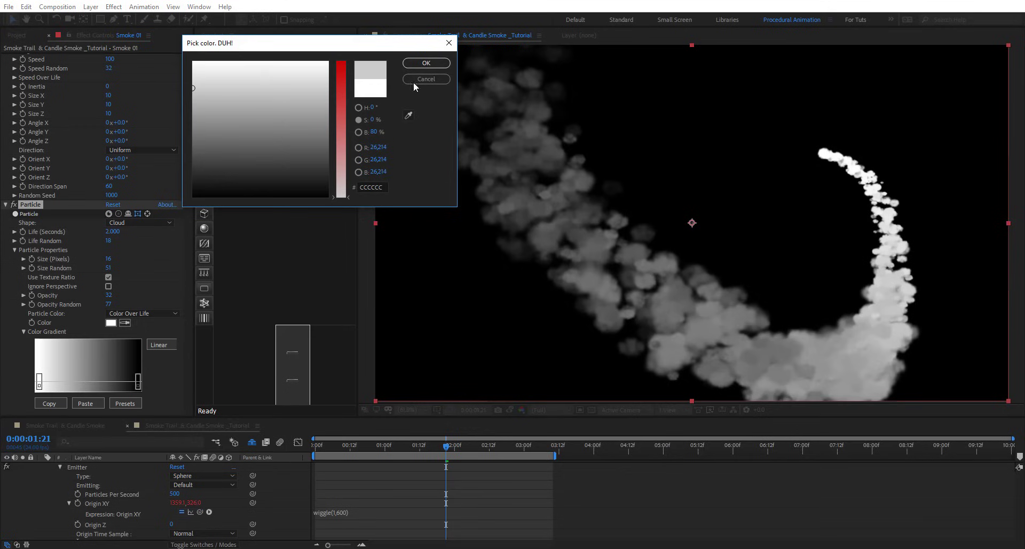
left_click(427, 63)
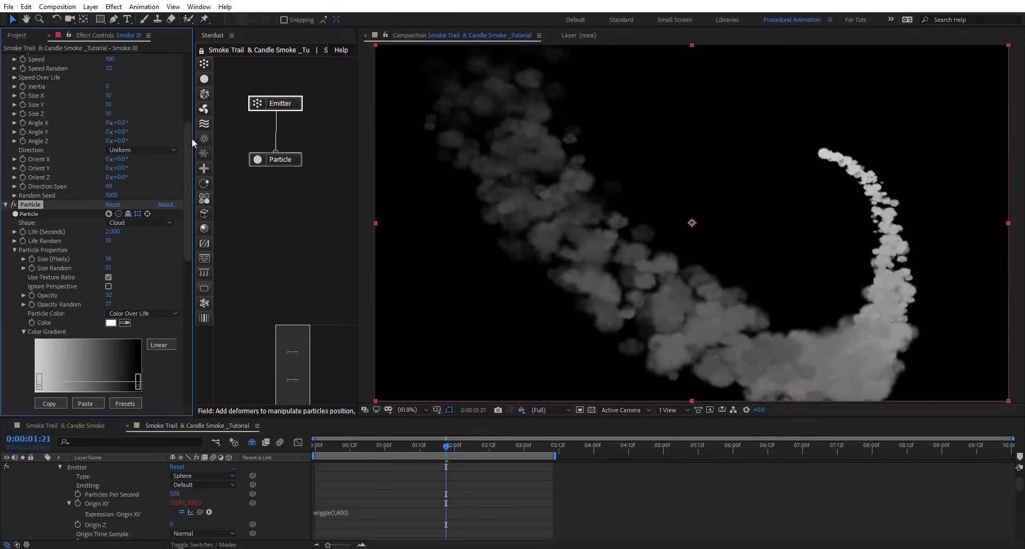
- Reshape the particle's Size over life curve with its first point at value 21 and second at life 16, value 53, and preview the trail
left_click_drag(187, 149, 185, 233)
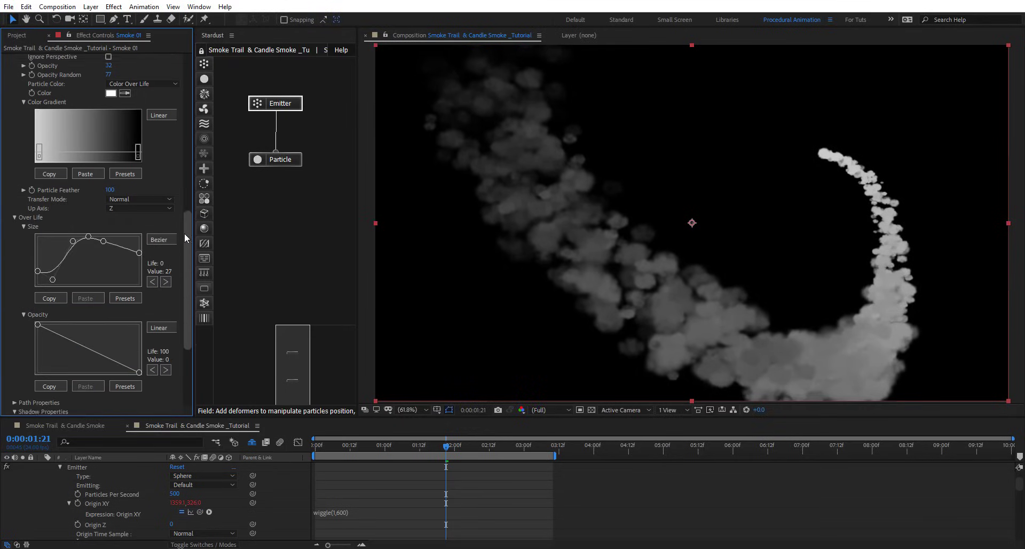
left_click_drag(38, 253, 54, 242)
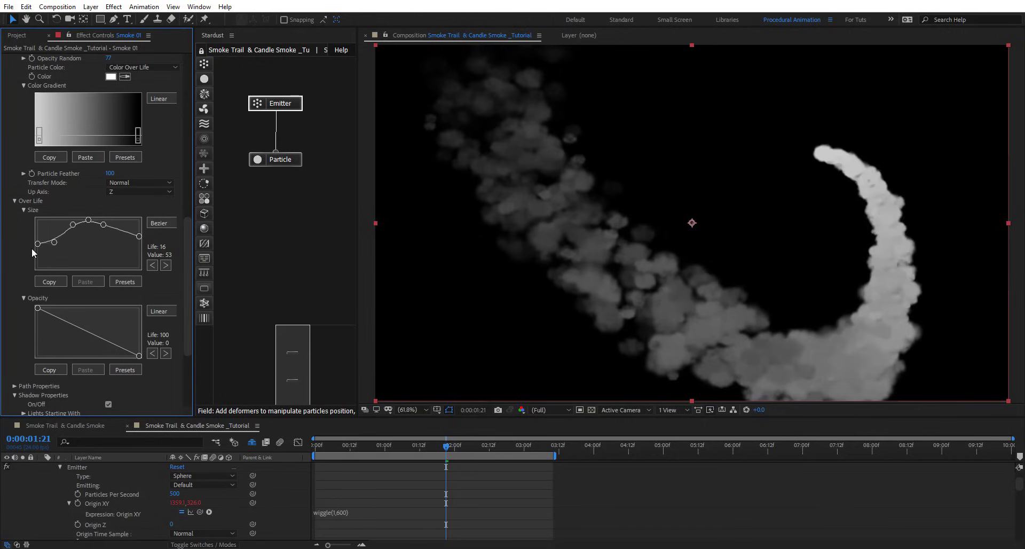
left_click_drag(37, 244, 37, 252)
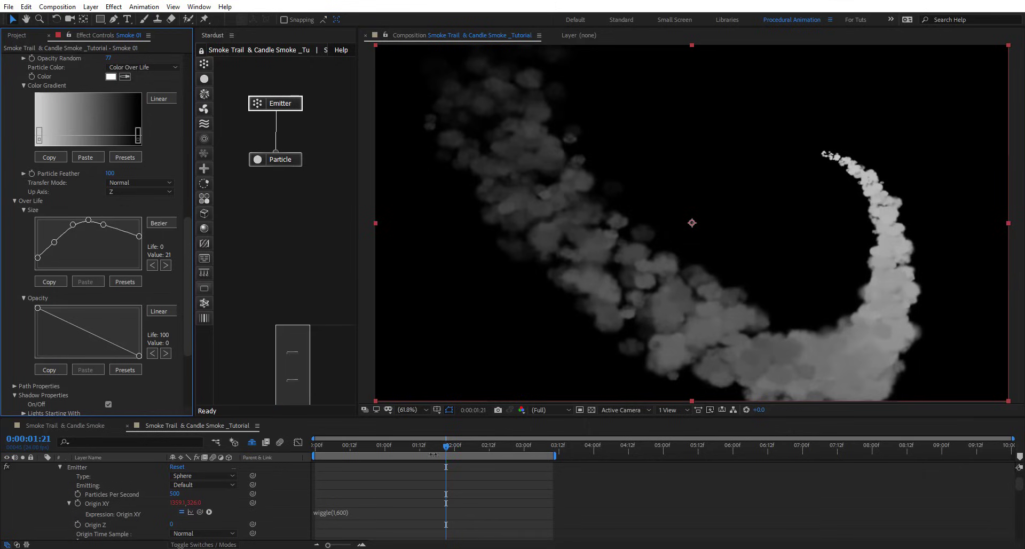
left_click_drag(383, 449, 311, 452)
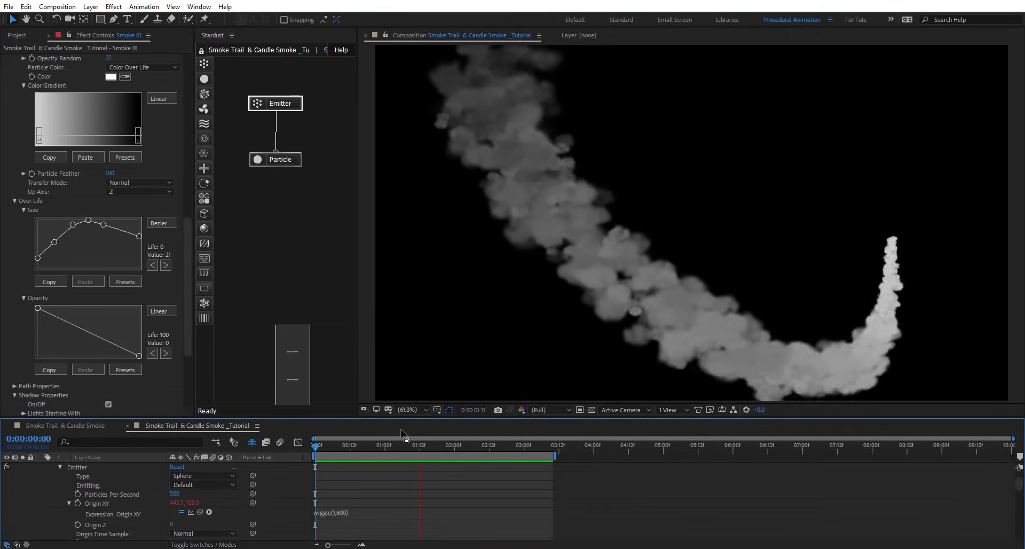
left_click(455, 446)
left_click(480, 447)
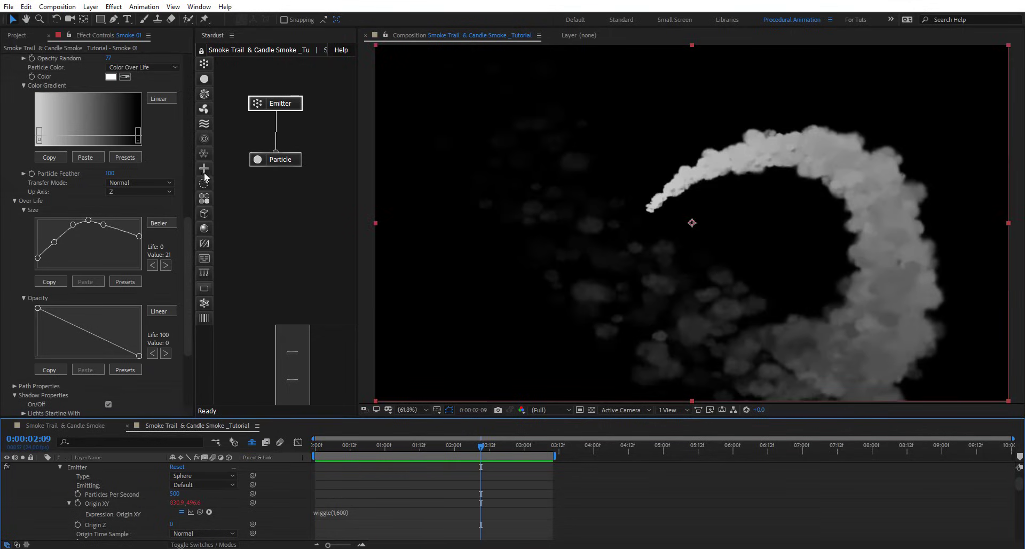
- Set the emitter's inertia to 16 and bend its Speed Over Life curve downward toward the end, with a point at life 51, value 88
left_click_drag(196, 214, 188, 90)
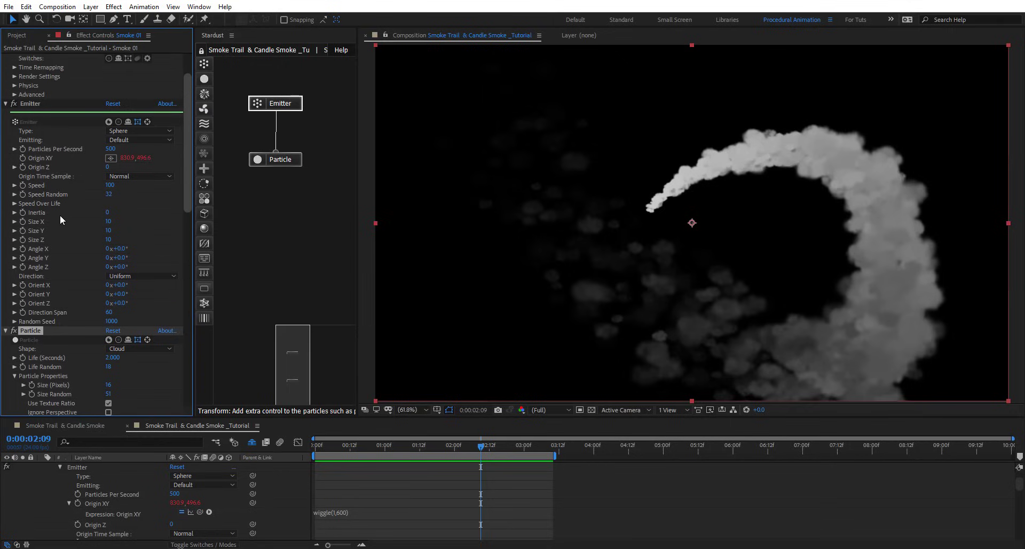
left_click_drag(110, 212, 114, 213)
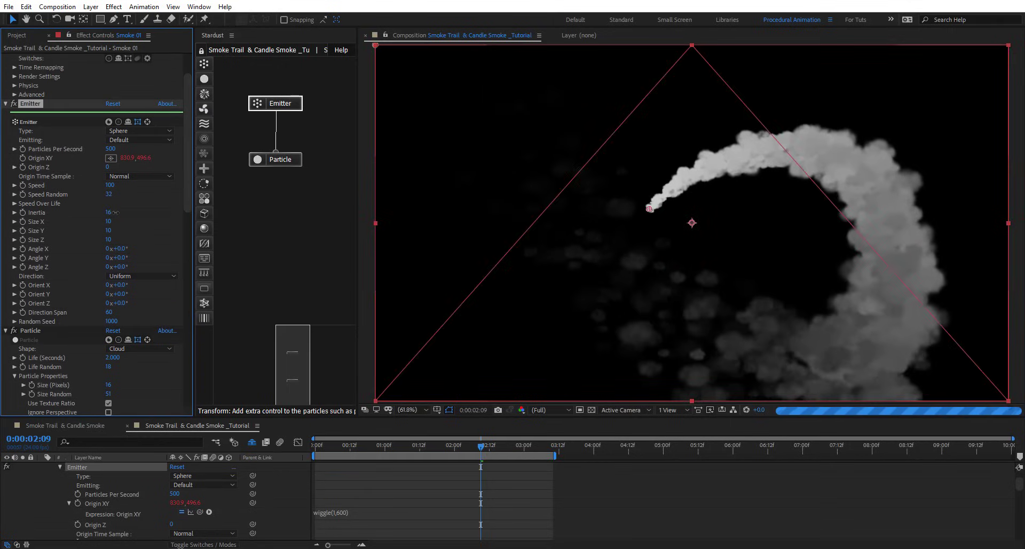
left_click(15, 203)
left_click_drag(130, 215, 91, 235)
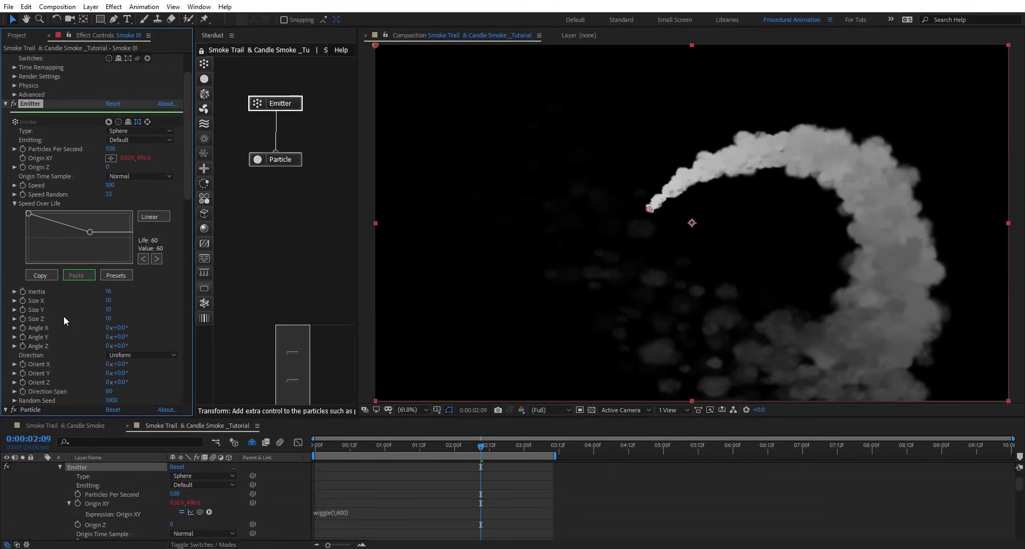
left_click_drag(476, 446, 536, 445)
mouse_move(89, 233)
left_mouse_down()
mouse_move(124, 214)
mouse_move(115, 228)
mouse_move(71, 233)
mouse_move(99, 240)
left_mouse_up()
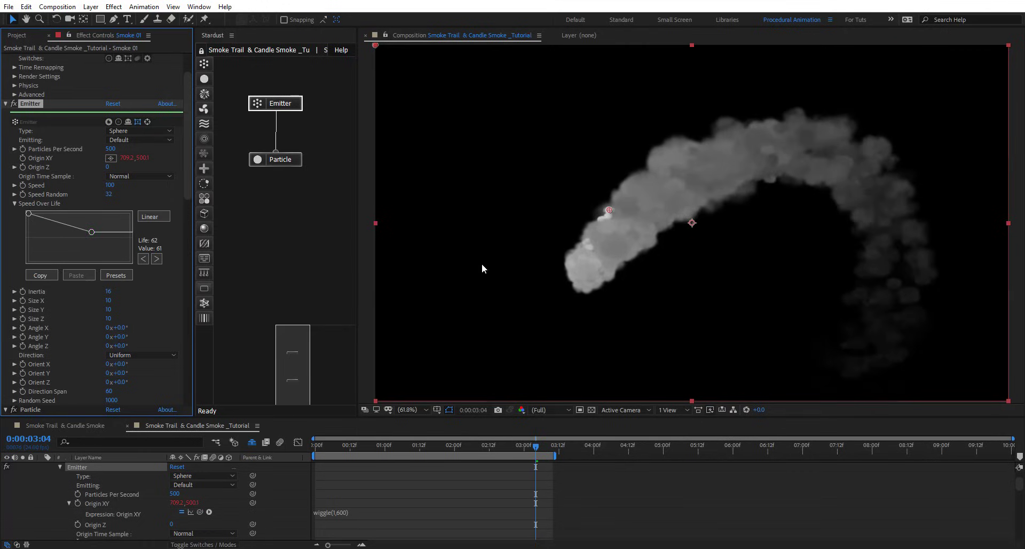
left_click_drag(102, 236, 105, 224)
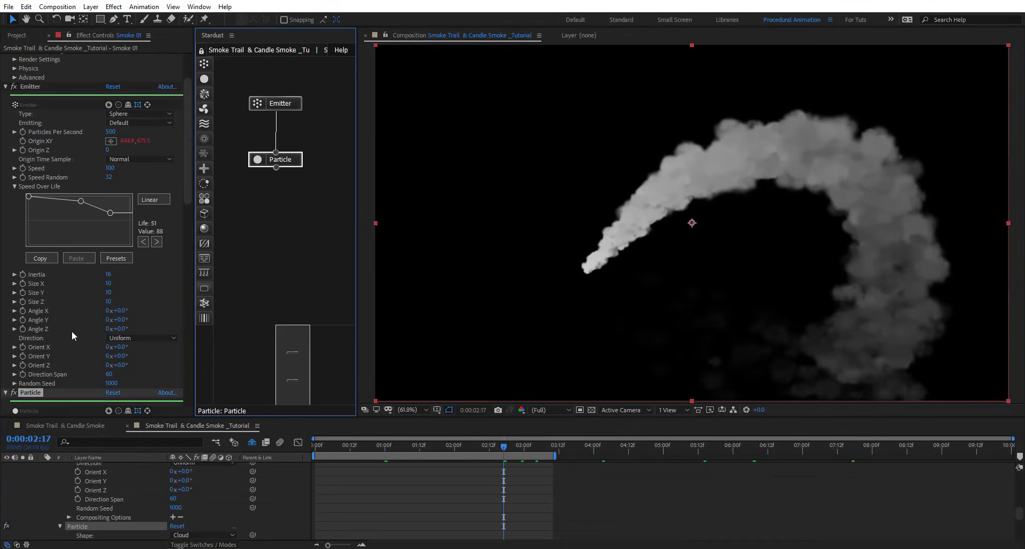
- Lower the particle's opacity to a single-digit value and preview the trail from the start
scroll(71, 331, "down", 5)
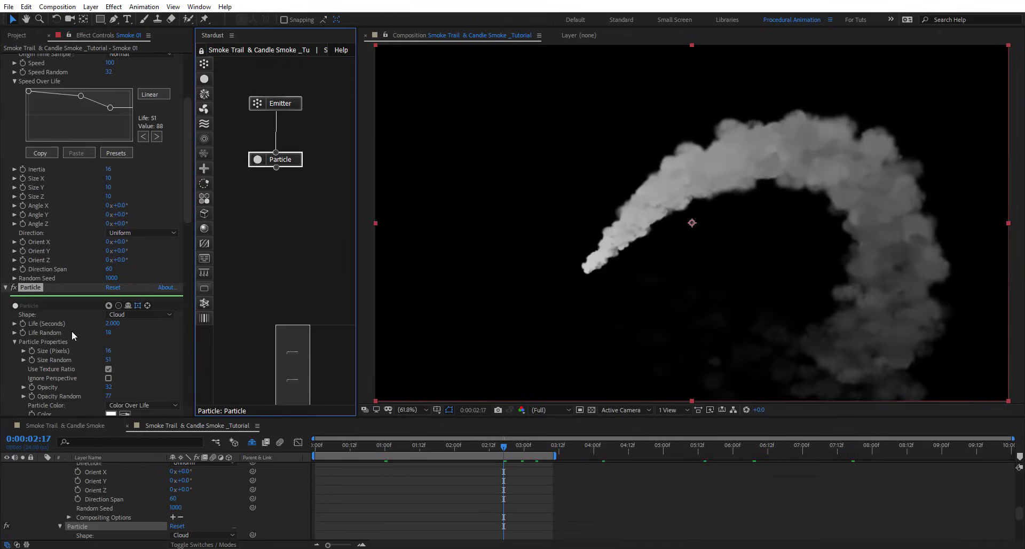
left_click_drag(108, 331, 97, 336)
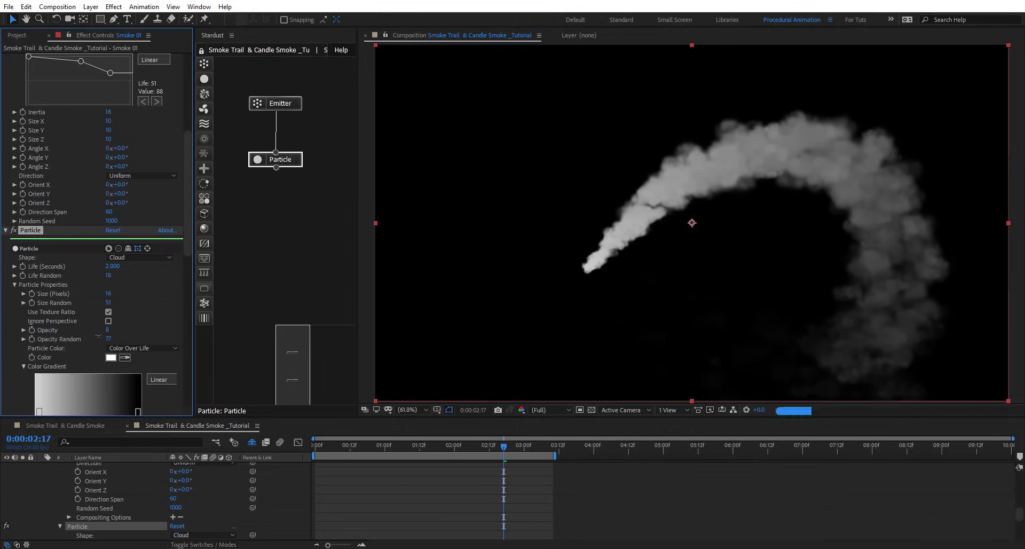
left_click(277, 455)
key("Home")
key("space")
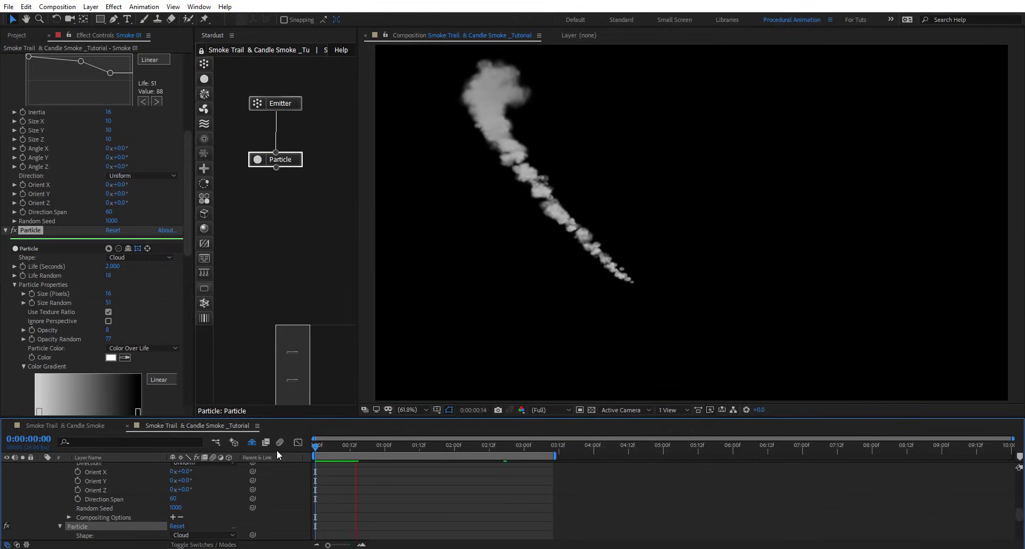
left_click(367, 451)
- Reshape the Size over life curve to rise through life 13, value 68 and end flat at life 100, value 100, and preview the trail
left_click(272, 174)
scroll(63, 301, "down", 10)
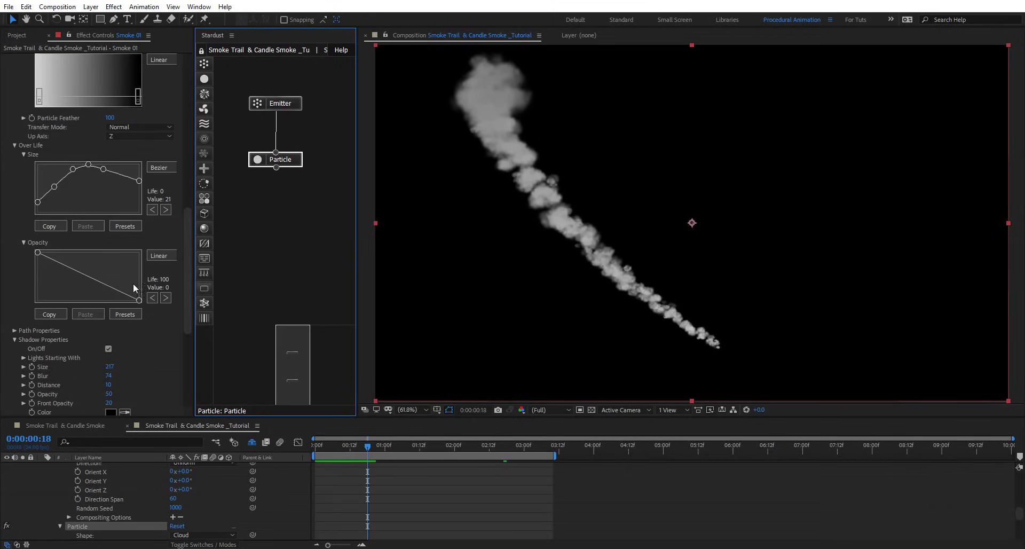
scroll(143, 185, "up", 5)
left_click(139, 344)
left_click_drag(144, 336, 148, 324)
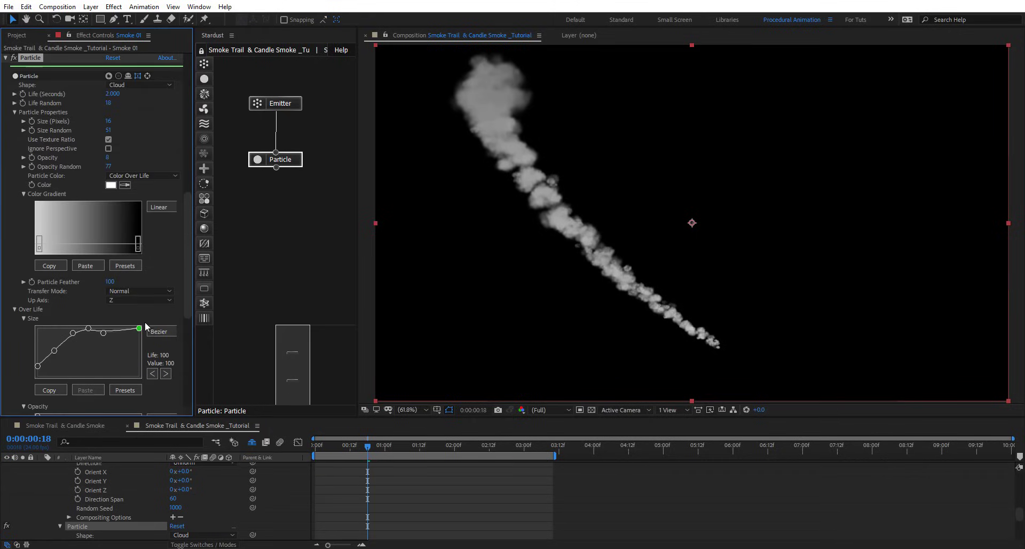
left_click_drag(101, 332, 103, 328)
left_click_drag(36, 367, 52, 346)
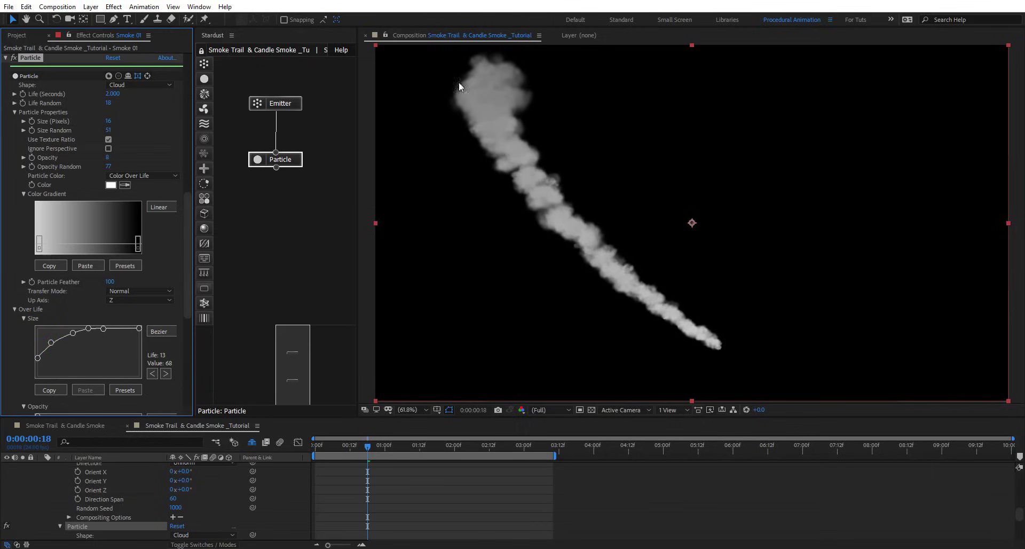
left_click_drag(392, 447, 341, 447)
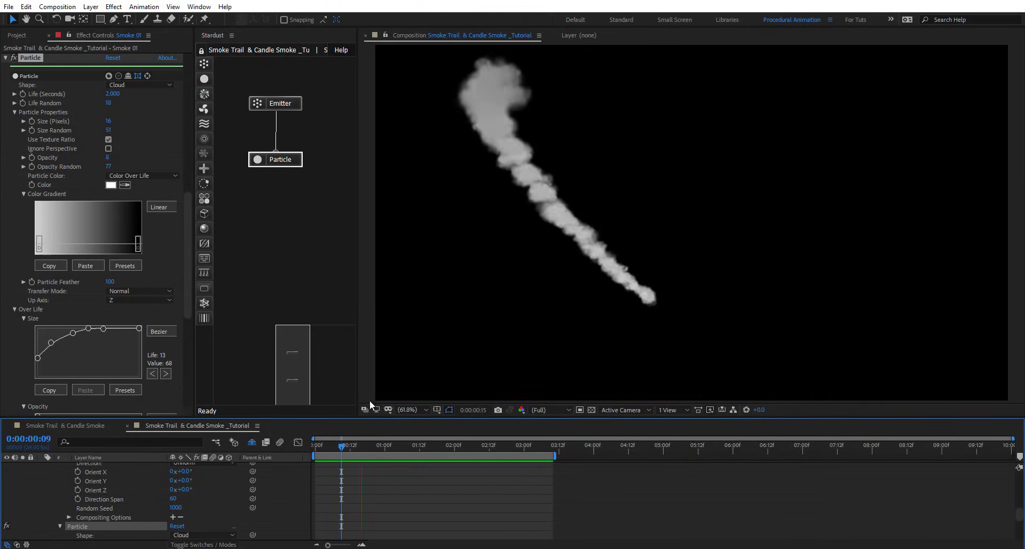
left_click(399, 448)
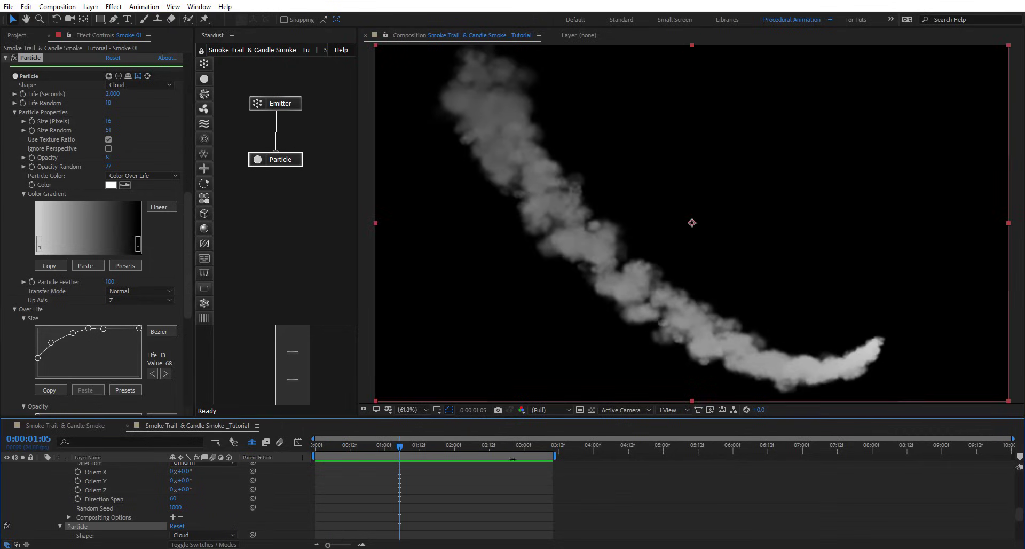
- Switch the composition view to Top and check the trail at 0:00:01:14
left_click(671, 408)
left_click(629, 409)
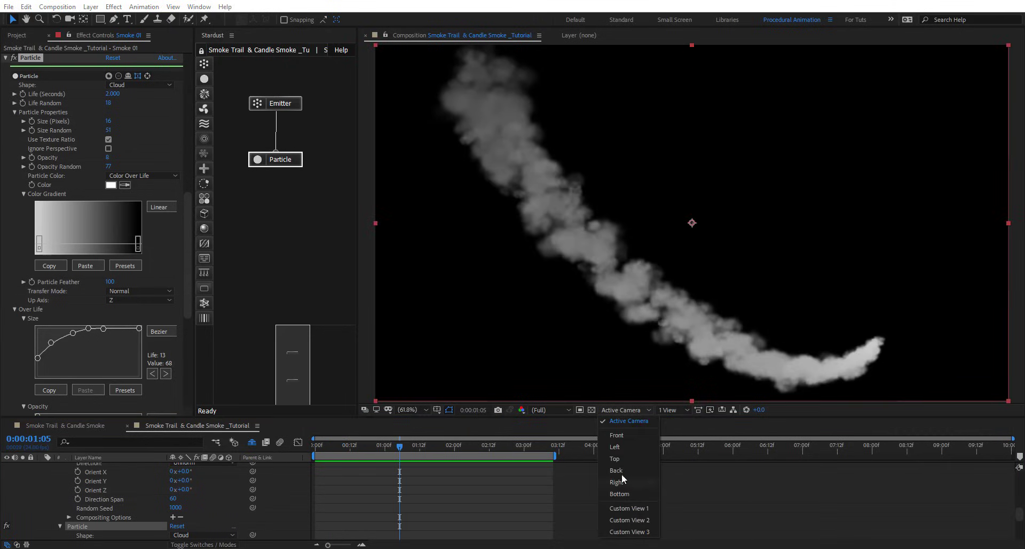
left_click(619, 457)
left_click_drag(401, 447, 425, 448)
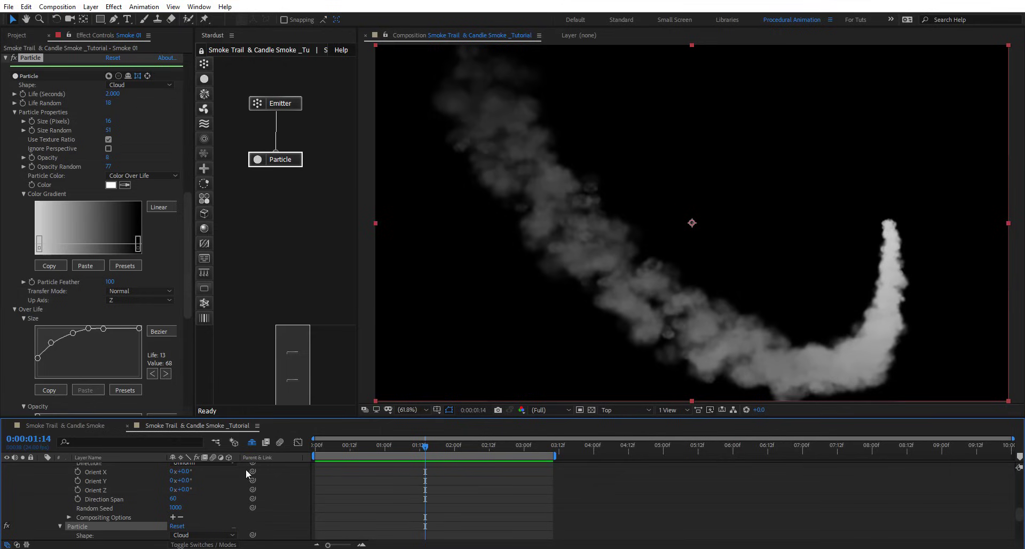
- Add a new camera layer and inspect the smoke trail from the Top view at 0:00:02:01
right_click(293, 501)
mouse_move(390, 382)
left_click(472, 435)
left_click(634, 393)
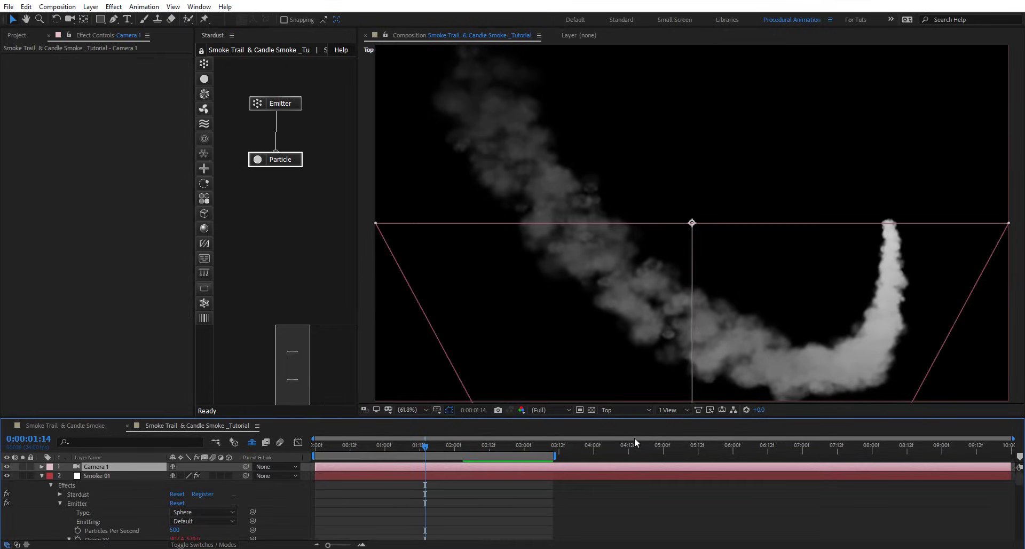
left_click(625, 409)
left_click(635, 328)
left_click_drag(425, 446, 458, 448)
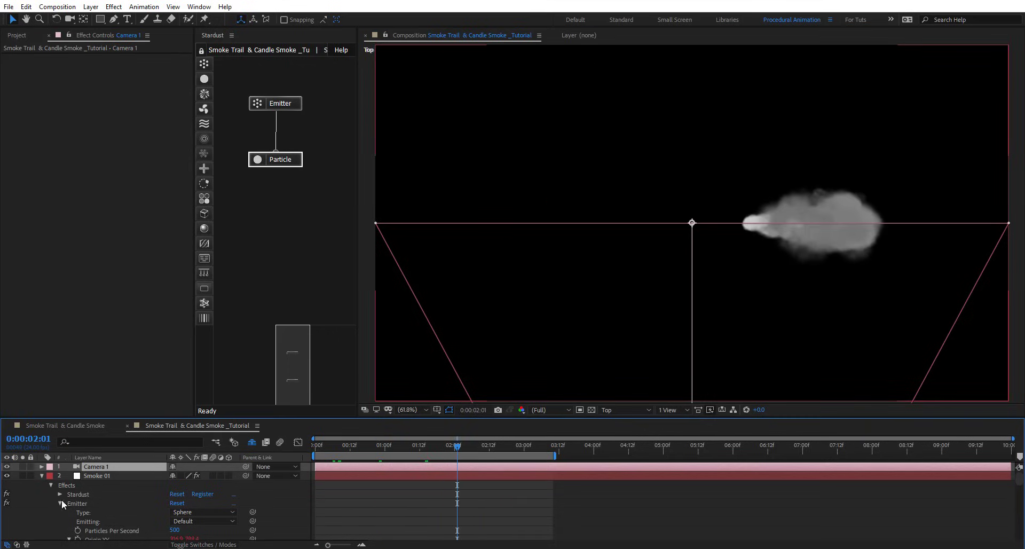
- Copy the Origin XY expression to the emitter's Origin Z as wiggle(1,400) and check the motion in the Top view
scroll(101, 534, "down", 2)
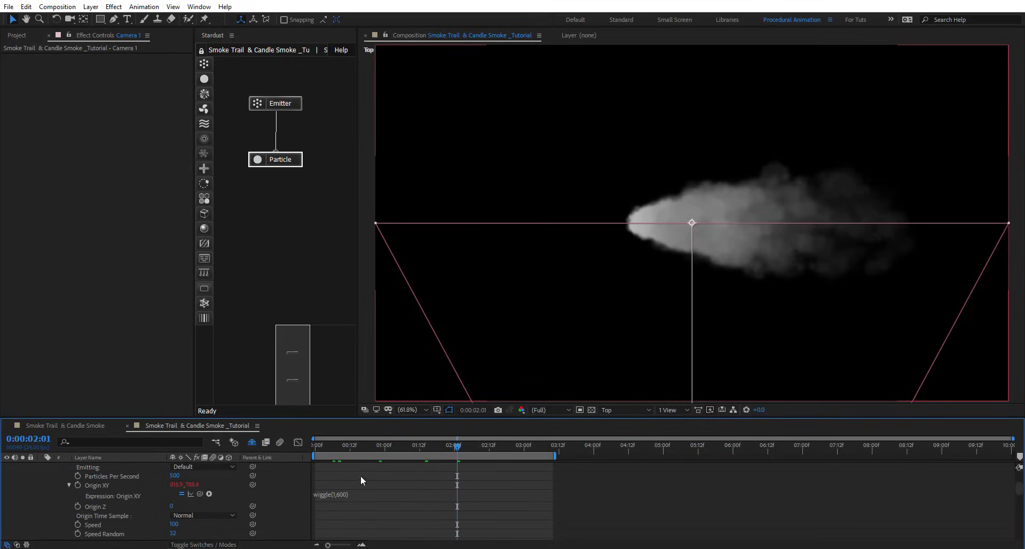
mouse_move(454, 446)
left_mouse_down()
mouse_move(489, 447)
mouse_move(354, 448)
mouse_move(441, 448)
left_mouse_up()
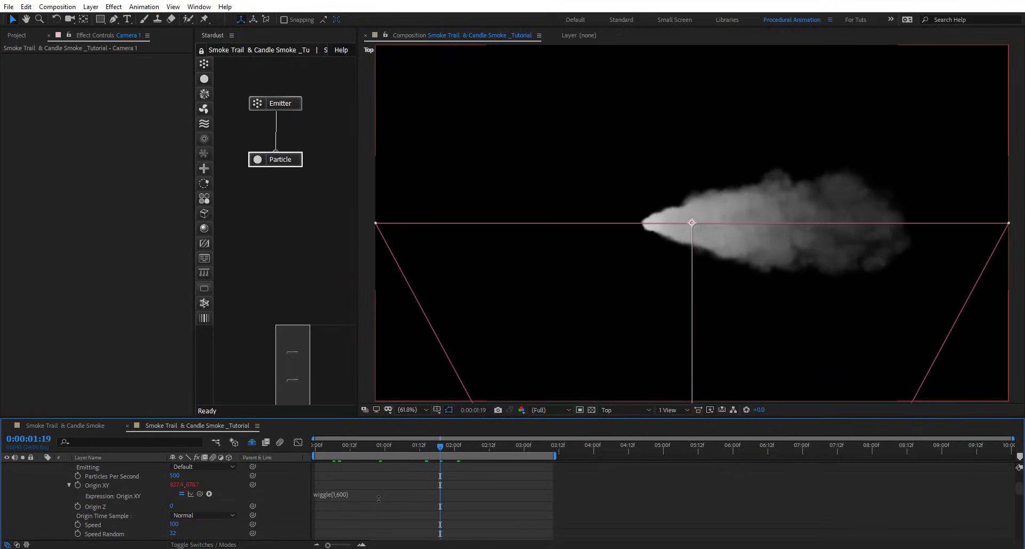
left_click(356, 493)
key("ctrl+c")
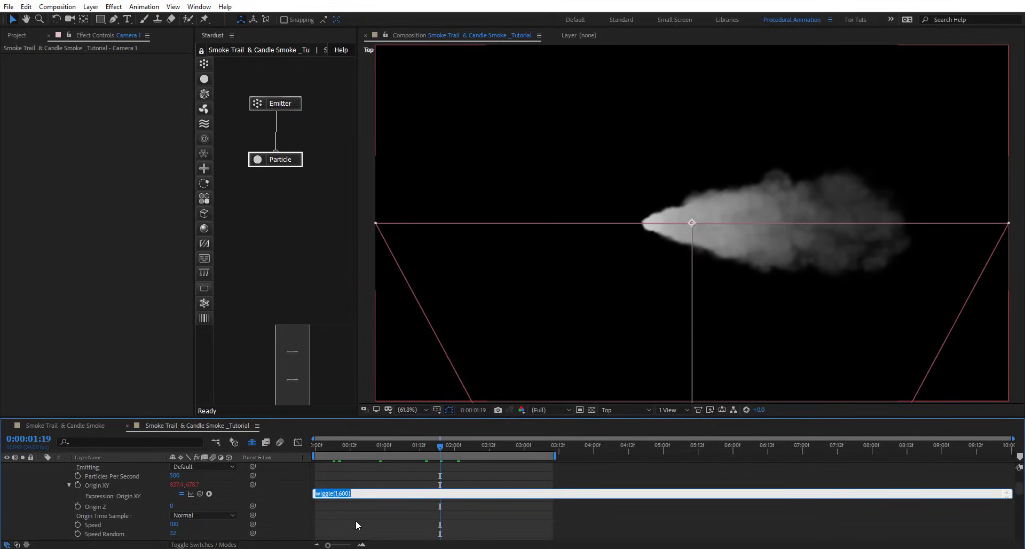
left_click(46, 497)
left_click(75, 507)
left_click(77, 506, "alt")
key("ctrl+v")
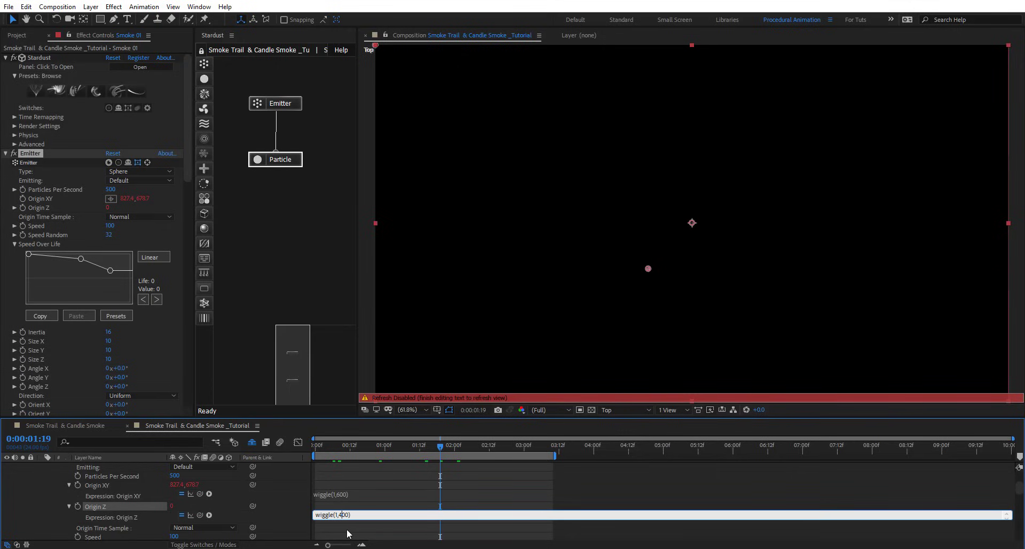
left_click(286, 521)
left_click_drag(372, 447, 442, 450)
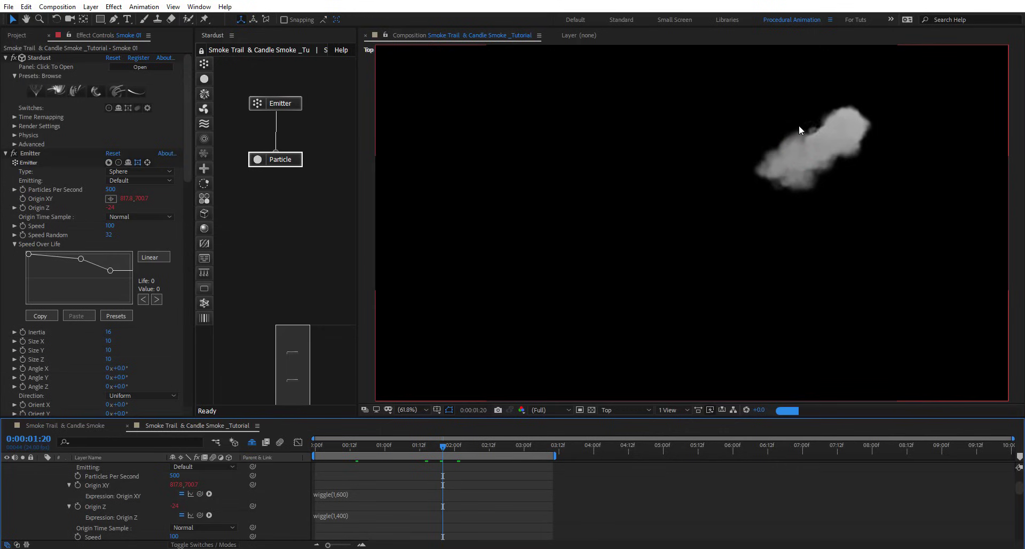
left_click_drag(478, 447, 524, 452)
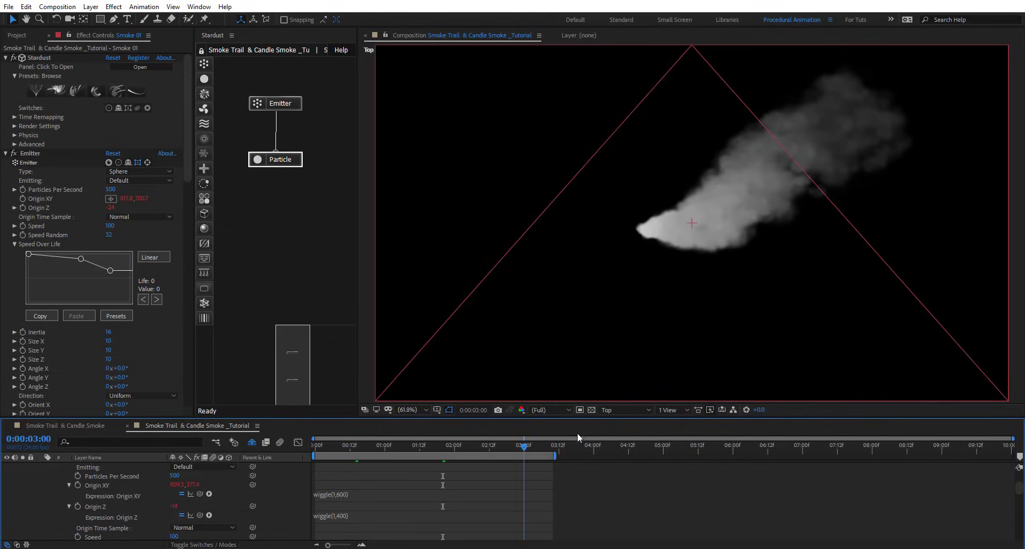
- Return the composition view to Active Camera at 0:00:01:00 and collapse the Smoke 01 layer's properties
left_click(631, 408)
left_click(639, 271)
left_click_drag(344, 449, 384, 464)
left_click(55, 493)
left_click(40, 476)
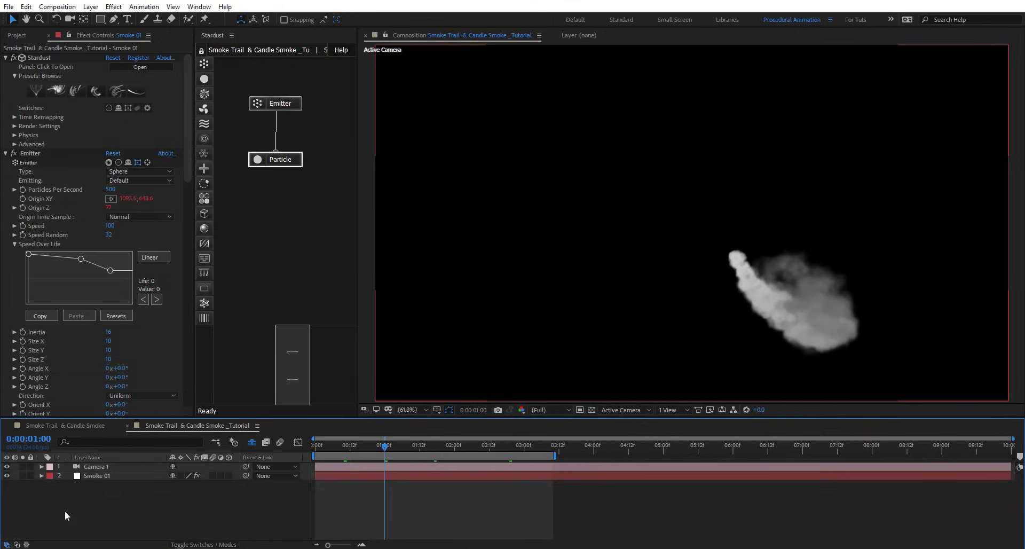
- Duplicate the Smoke 01 layer as Smoke 02, hide Smoke 01, and check the Stardust layer list
left_click(108, 479)
key("ctrl+d")
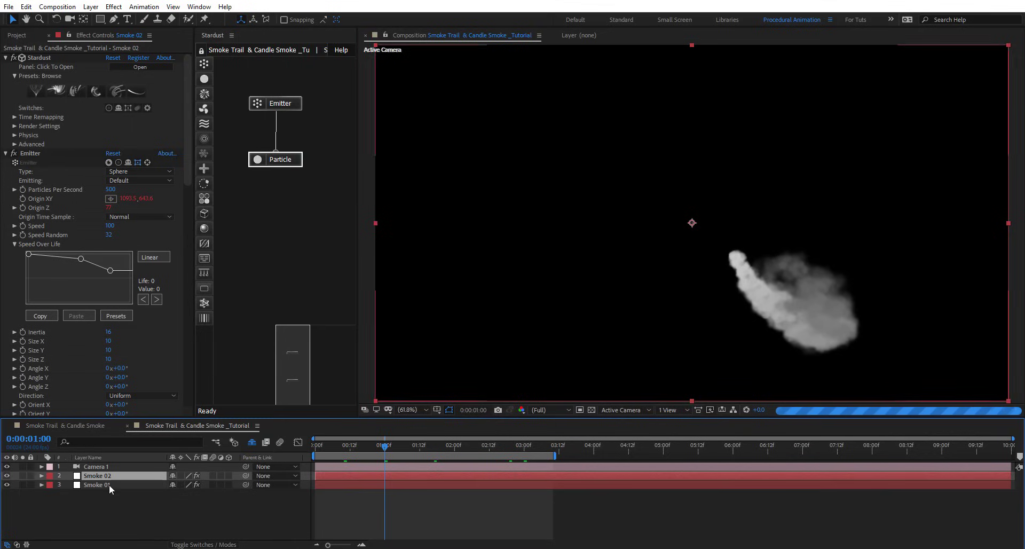
left_click(6, 484)
right_click(280, 188)
mouse_move(340, 192)
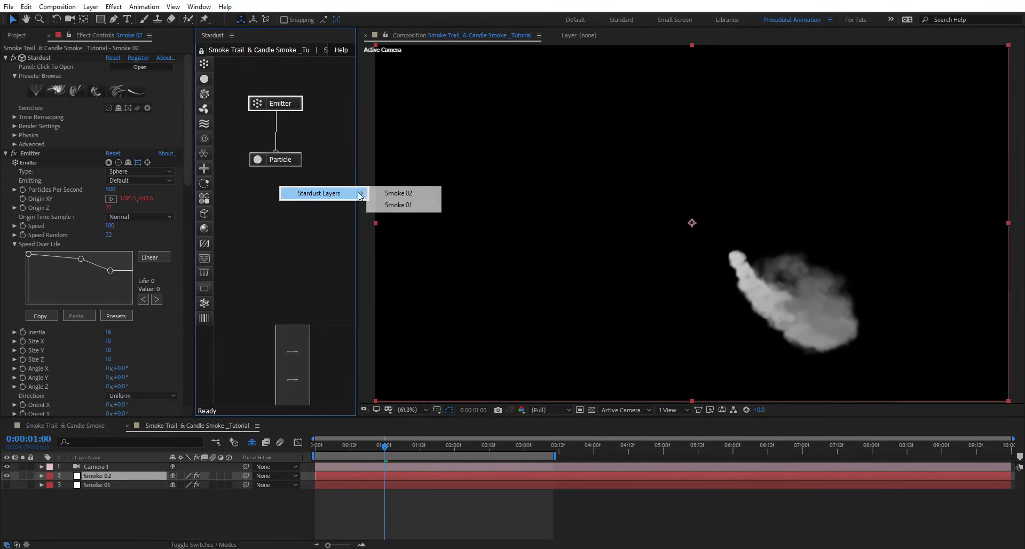
left_click(272, 163)
- Reset Smoke 02's emitter to its default settings and move to 0:00:03:19
left_click(289, 104)
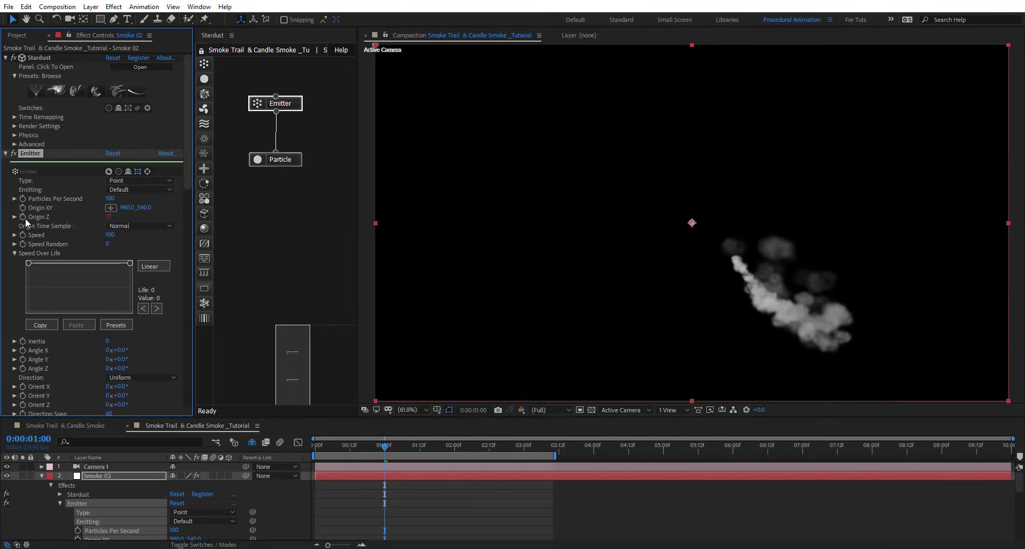
left_click(42, 476)
left_click_drag(411, 443, 575, 449)
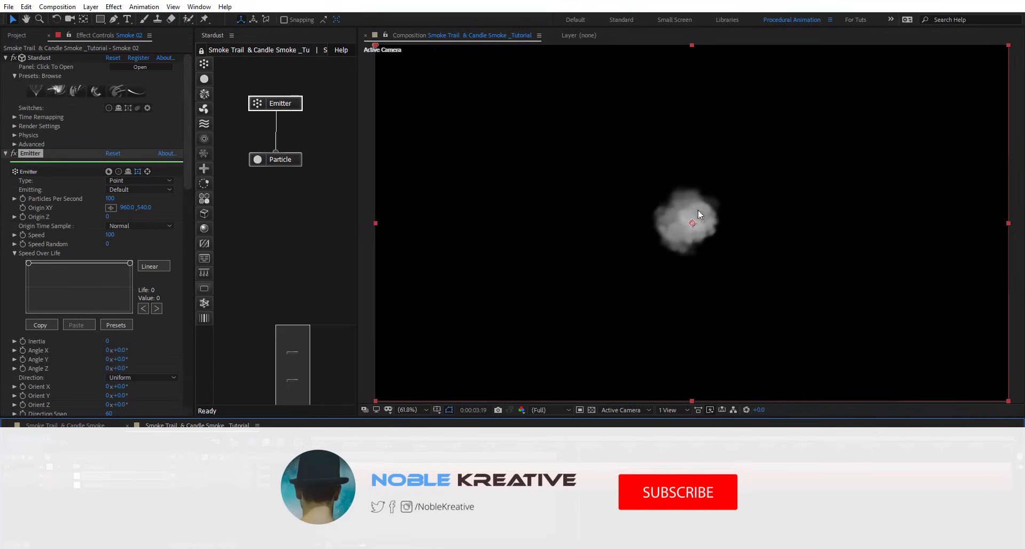
- Set Smoke 02's emitter type to Sphere with Size X, Size Y and Size Z at 10
left_click(276, 99)
scroll(72, 215, "down", 1)
left_click(109, 158)
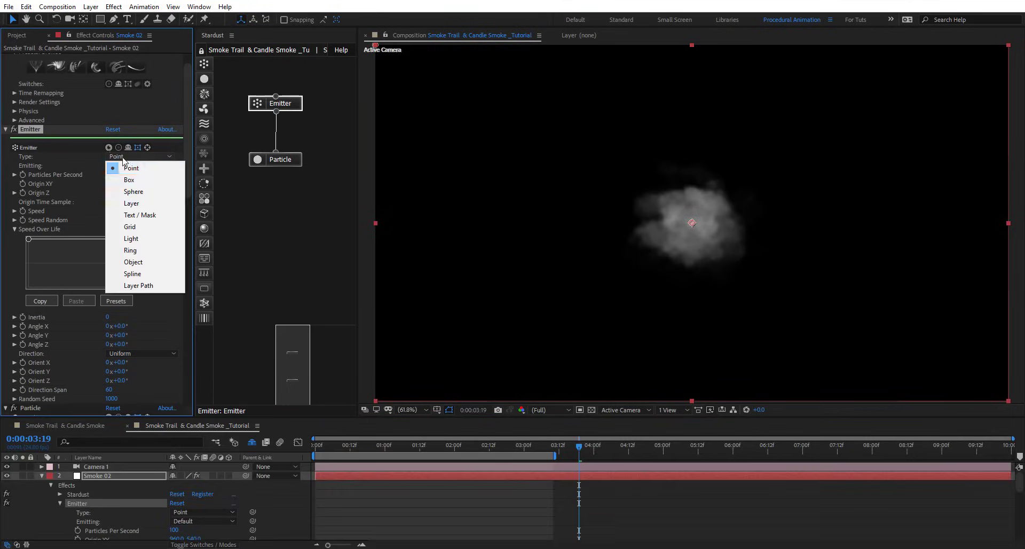
left_click(123, 180)
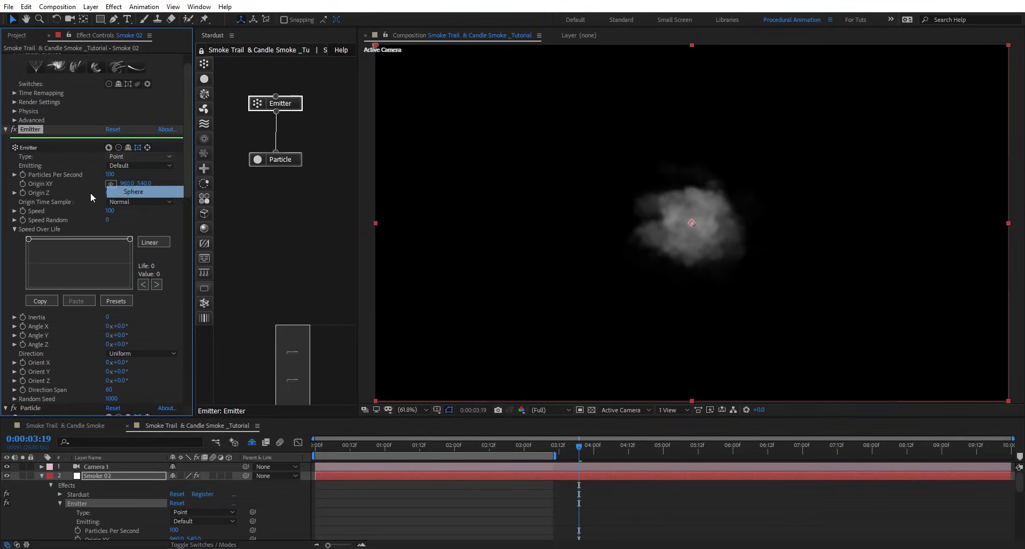
left_click(15, 229)
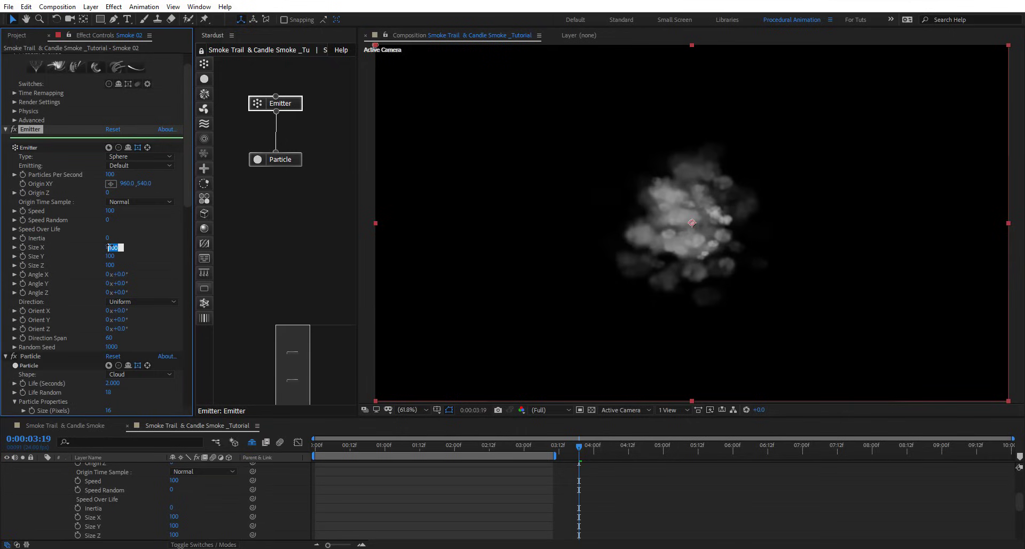
key("Tab")
type("10")
key("Tab")
type("10")
- Set the emitter's direction to Directional and its Orient Z to -90°
left_click(138, 303)
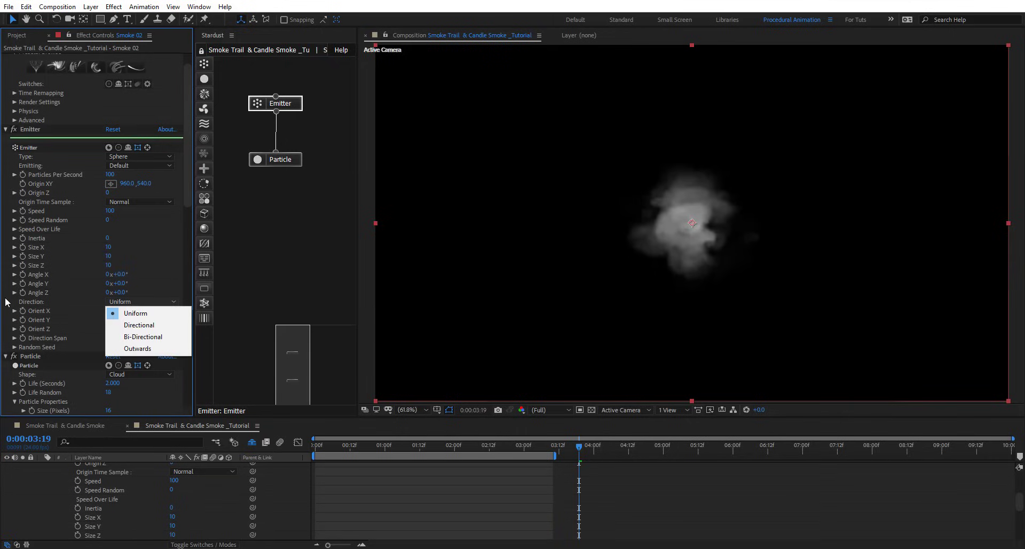
left_click(150, 325)
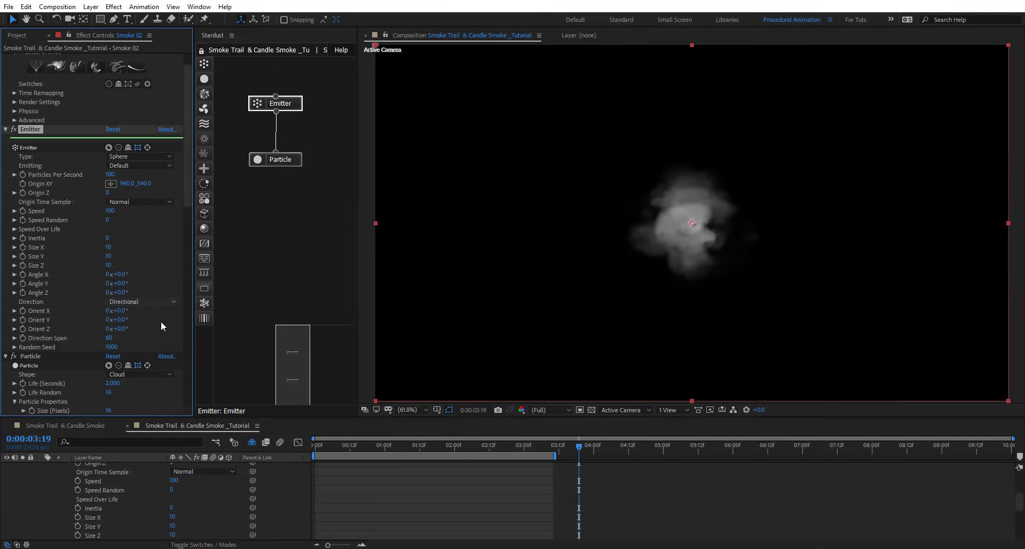
scroll(96, 478, "up", 4)
left_click(42, 477)
left_click(120, 329)
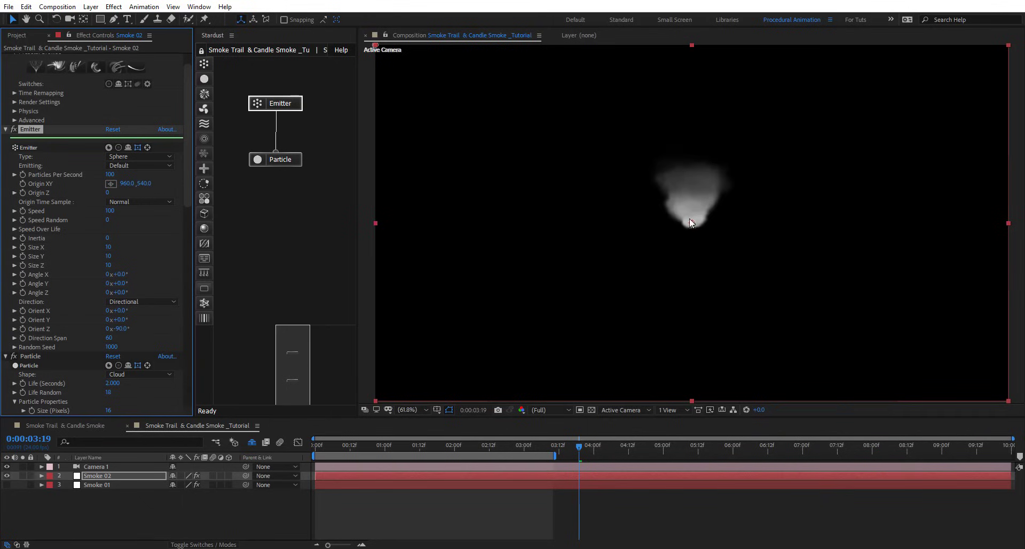
- Move the emitter origin down to about 974.6, 859, then raise its Speed and set Speed Random to 39
left_click_drag(693, 222, 699, 328)
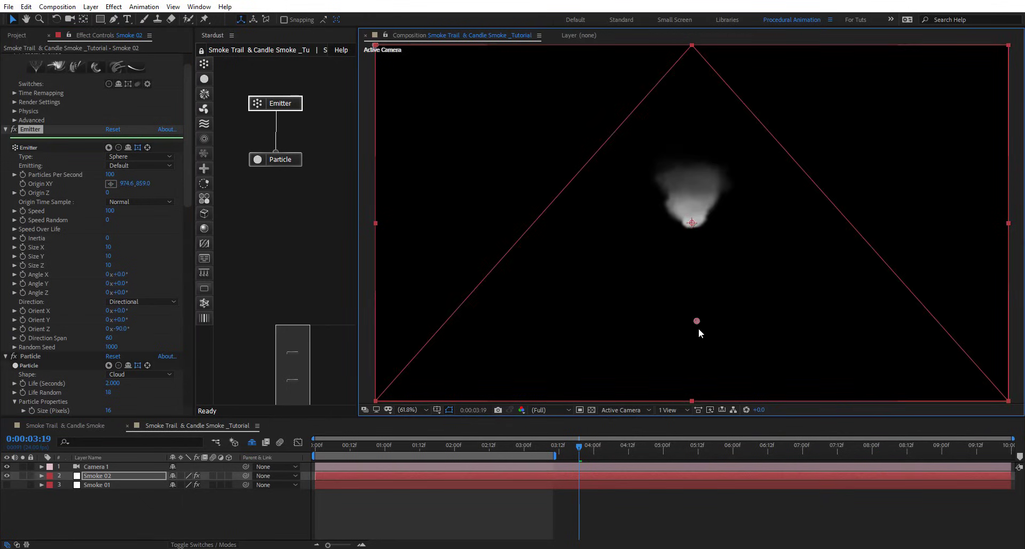
left_click(109, 179)
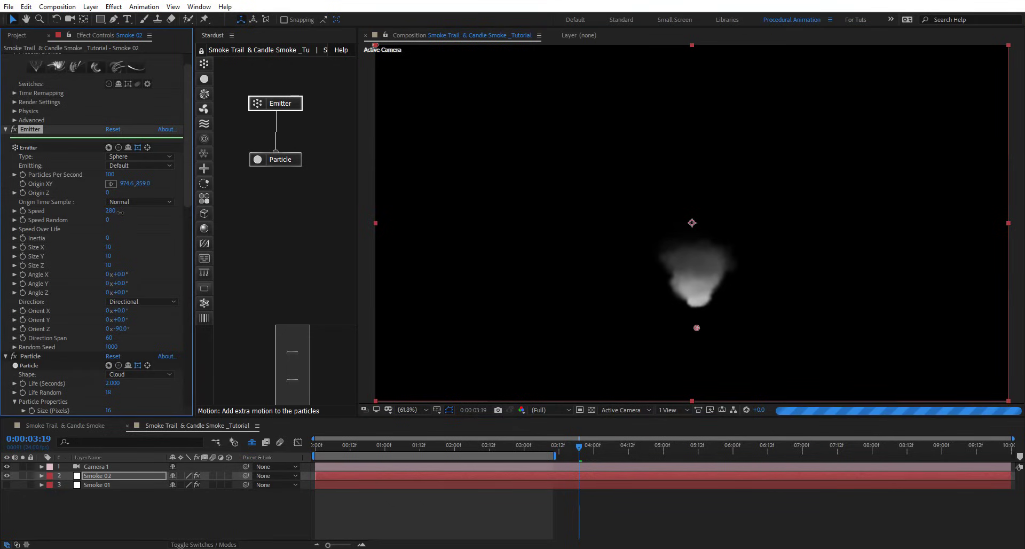
left_click_drag(121, 212, 126, 219)
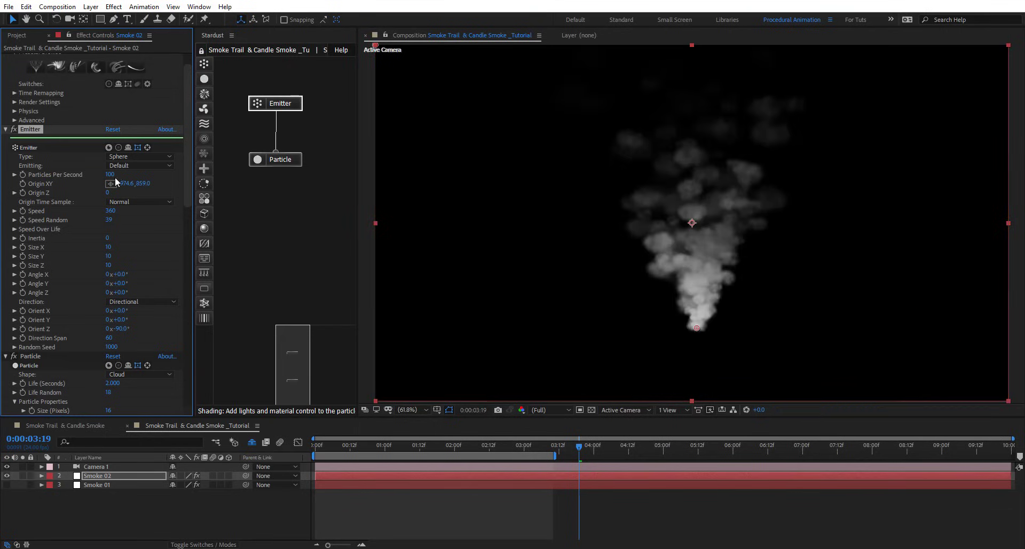
- Preview the rising smoke from the start and return to 0:00:01:14
left_click_drag(343, 447, 288, 445)
key("space")
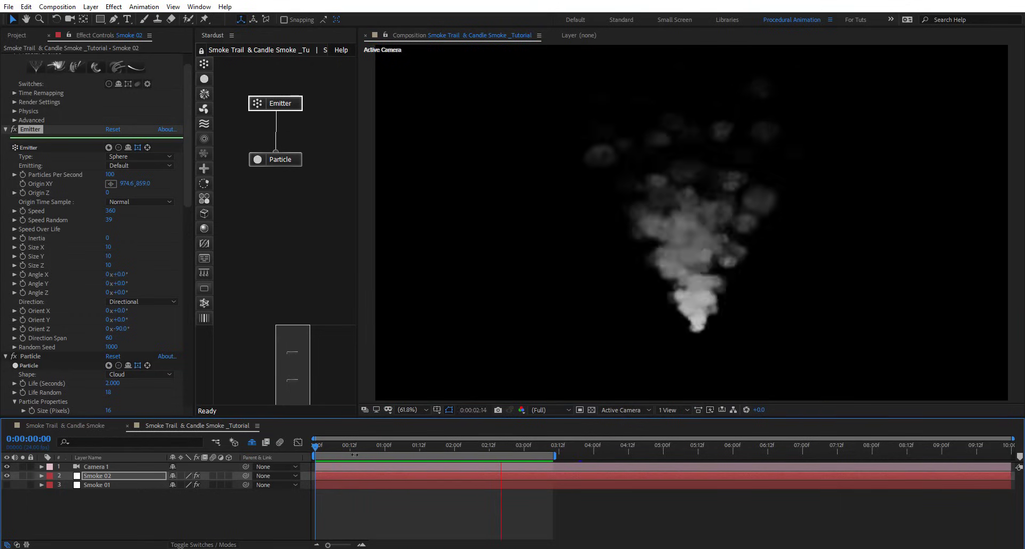
left_click_drag(350, 444, 432, 444)
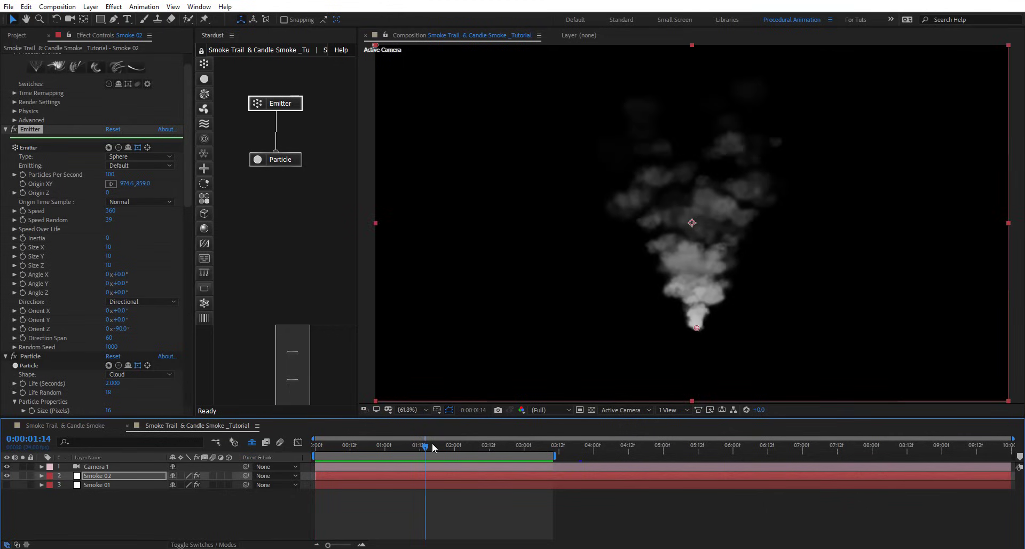
- Set the emitter's Speed to 180
left_click(110, 211)
type("180")
key("Tab")
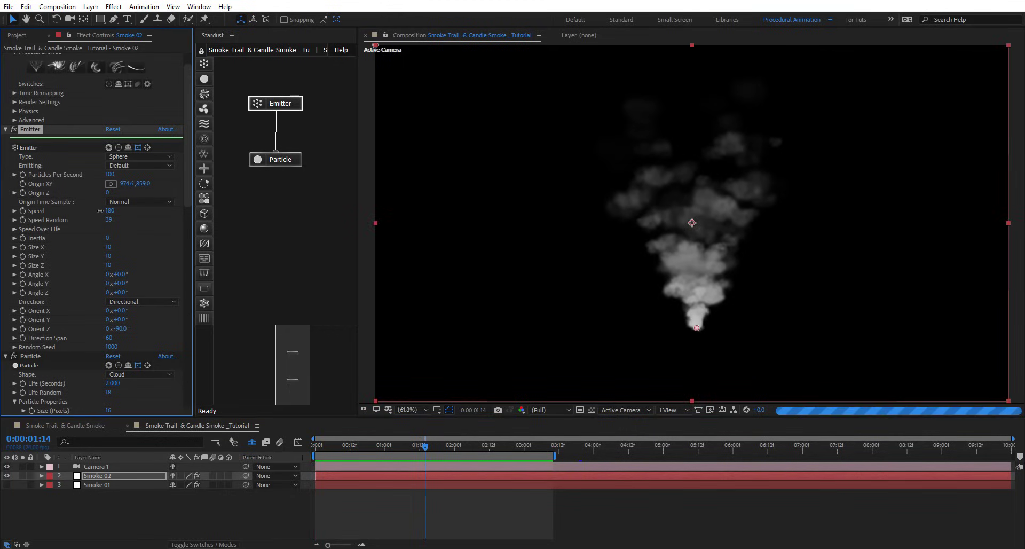
- Add a Turbulence node below the Particle node and connect the two
scroll(156, 227, "down", 1)
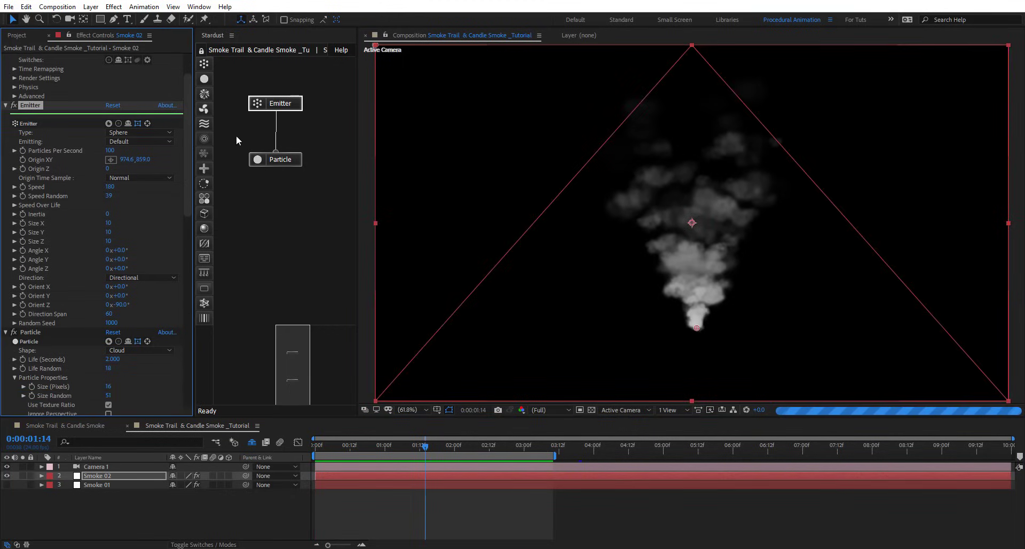
left_click_drag(210, 127, 294, 201)
left_click(284, 158)
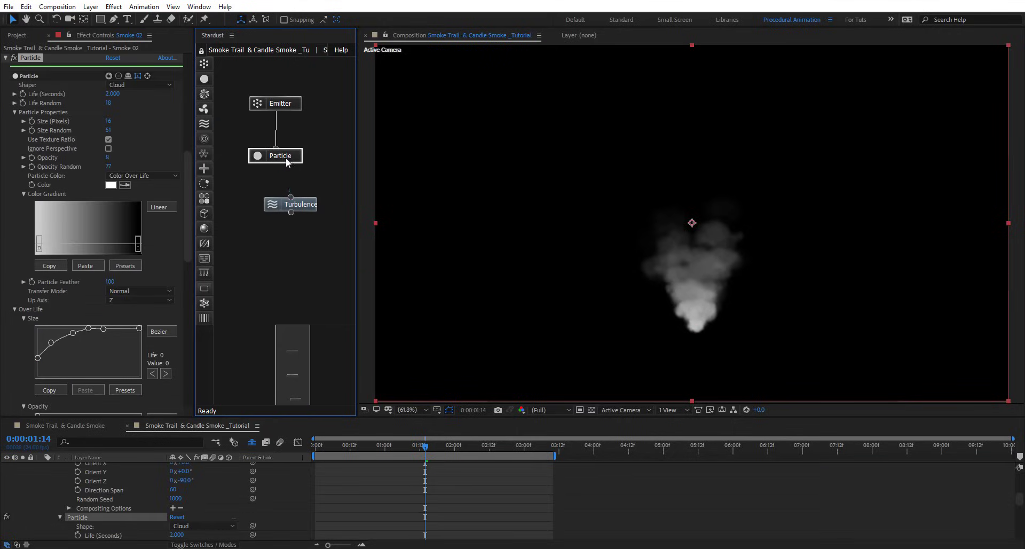
left_click(315, 205)
- Set the Turbulence effect to Sphere with a sphere size of 400 and move its origin up to about Y 420
scroll(63, 327, "down", 5)
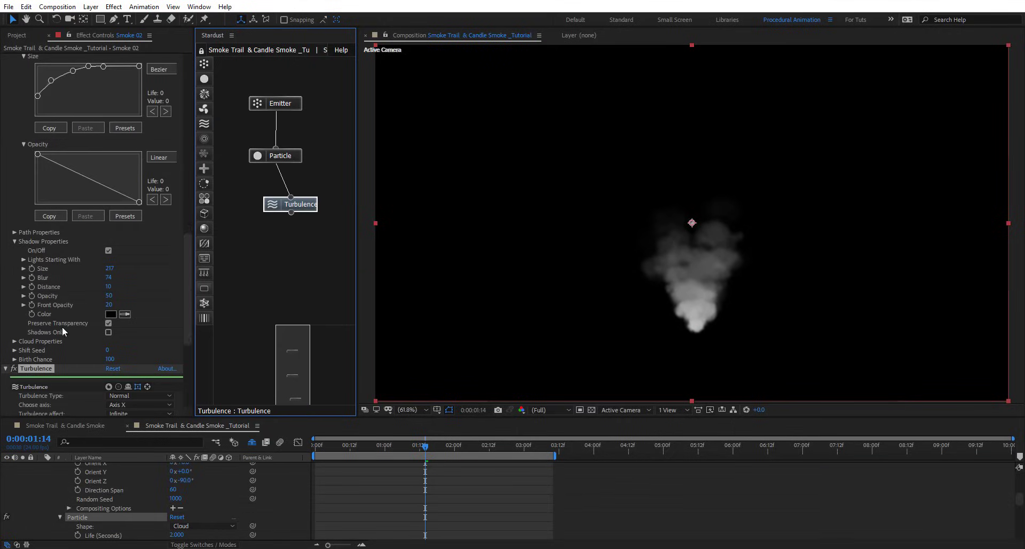
left_click(143, 273)
left_click(124, 271)
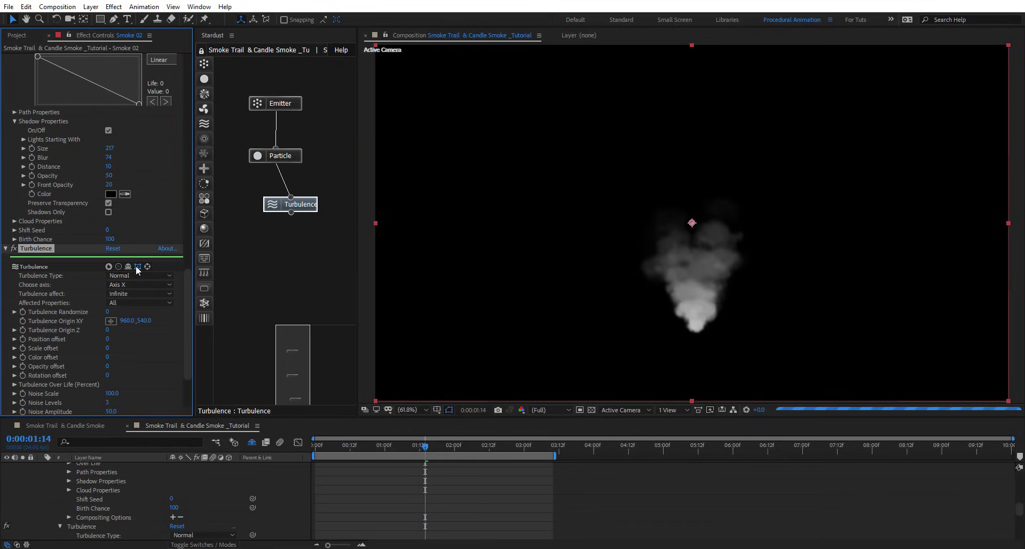
scroll(67, 342, "down", 1)
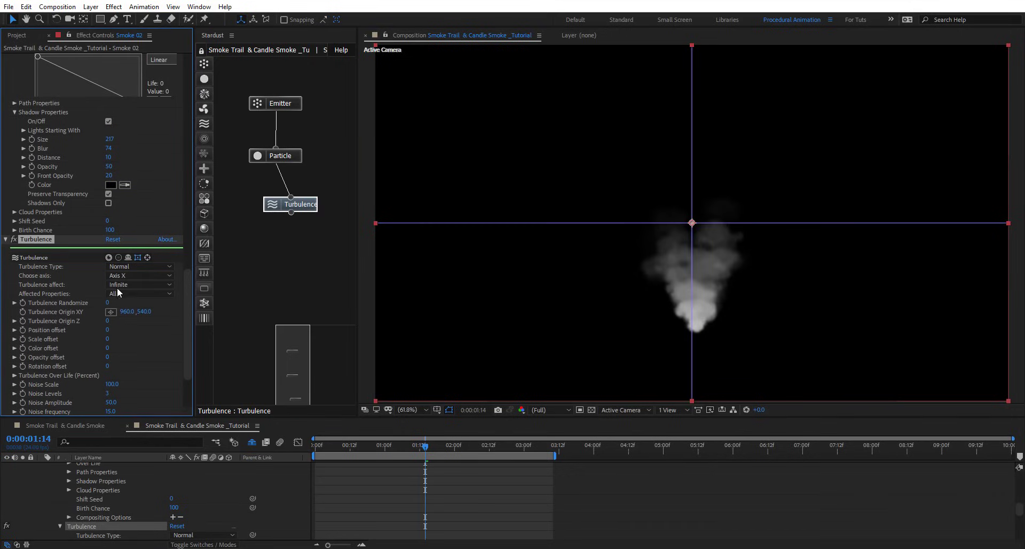
scroll(97, 357, "down", 5)
left_click(133, 183)
left_click(57, 204)
left_click(133, 201)
left_click(135, 225)
mouse_move(114, 384)
left_mouse_down()
mouse_move(155, 383)
mouse_move(96, 383)
left_mouse_up()
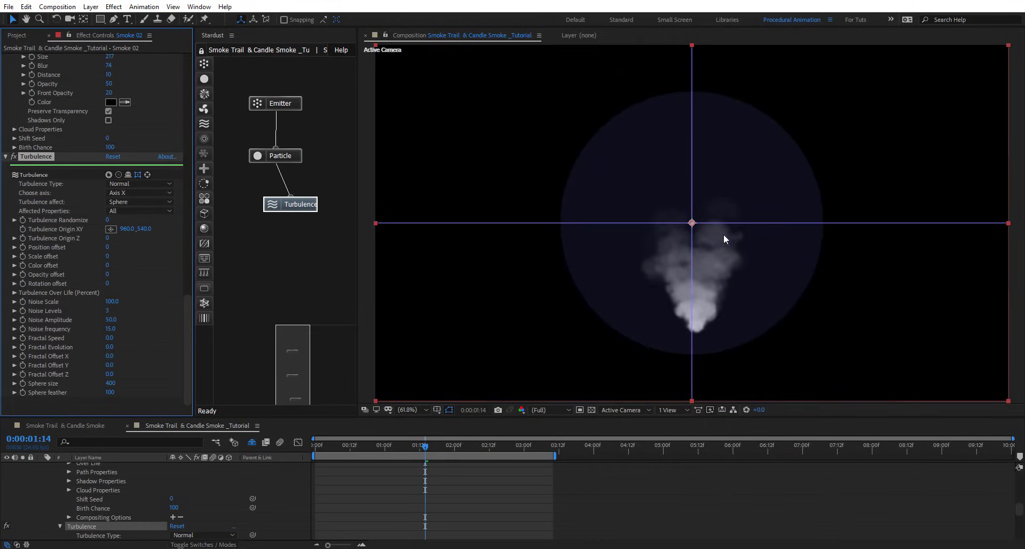
left_click_drag(692, 224, 695, 185)
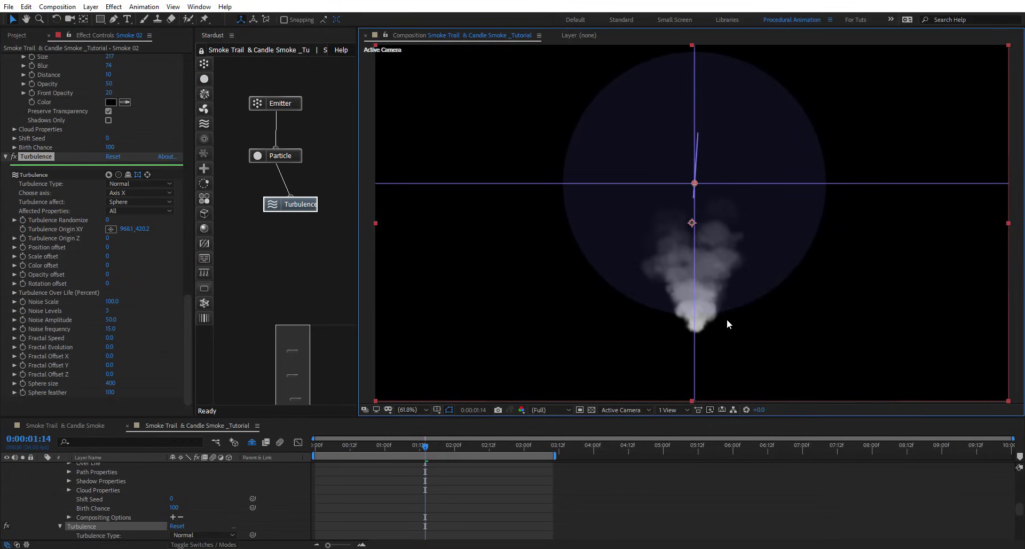
- Set the turbulence Position offset to 200 and its Noise Scale to 770
left_click(109, 247)
left_click(108, 246)
type("20")
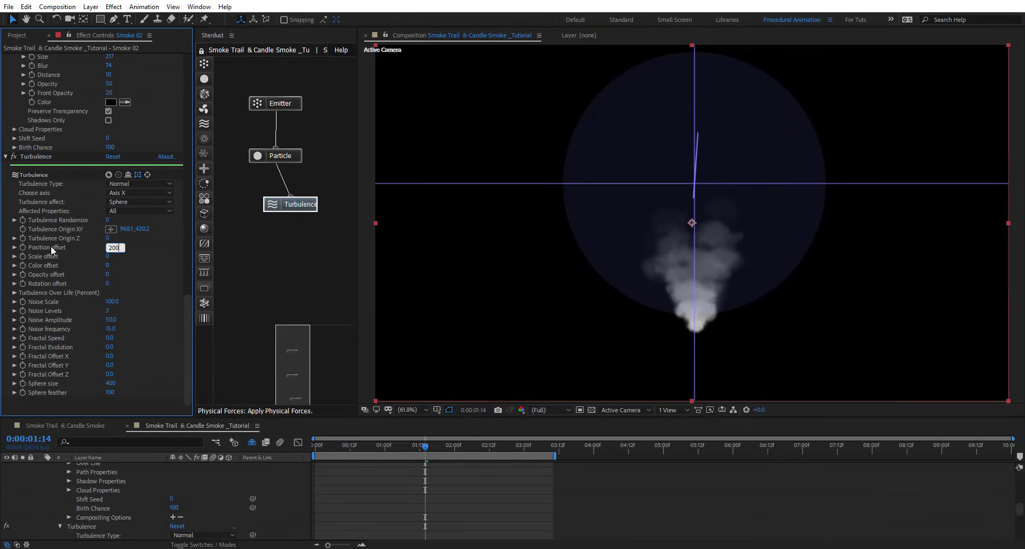
type("0")
key("Return")
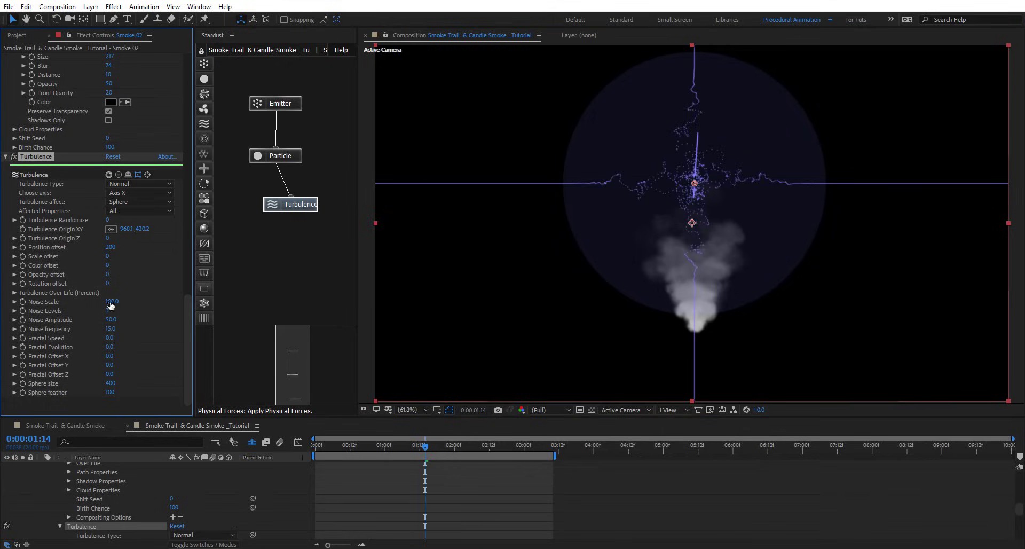
left_click_drag(127, 301, 145, 300)
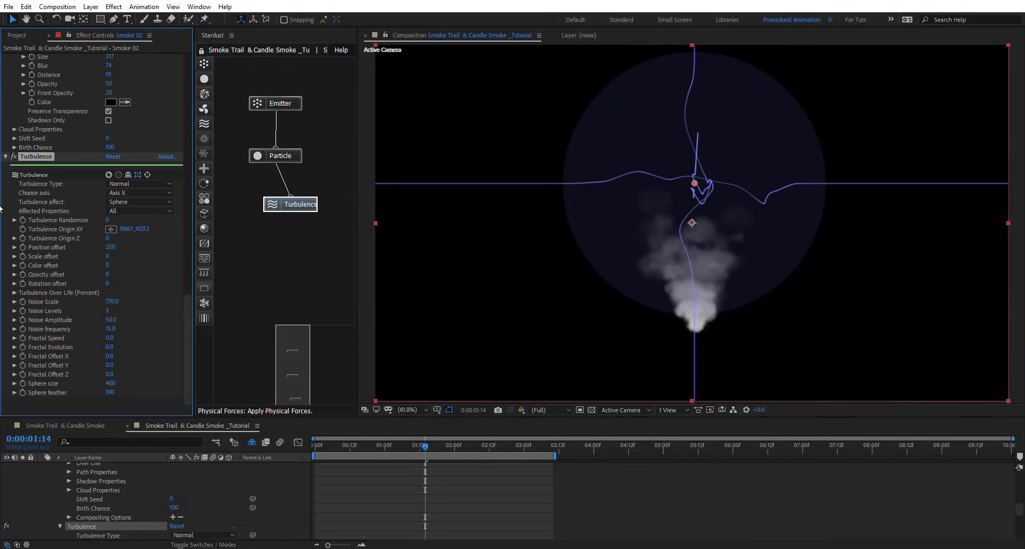
- Compare the smoke with the turbulence off and on, preview the motion, and stop at 0:00:01:21
left_click(13, 158)
left_click(13, 158)
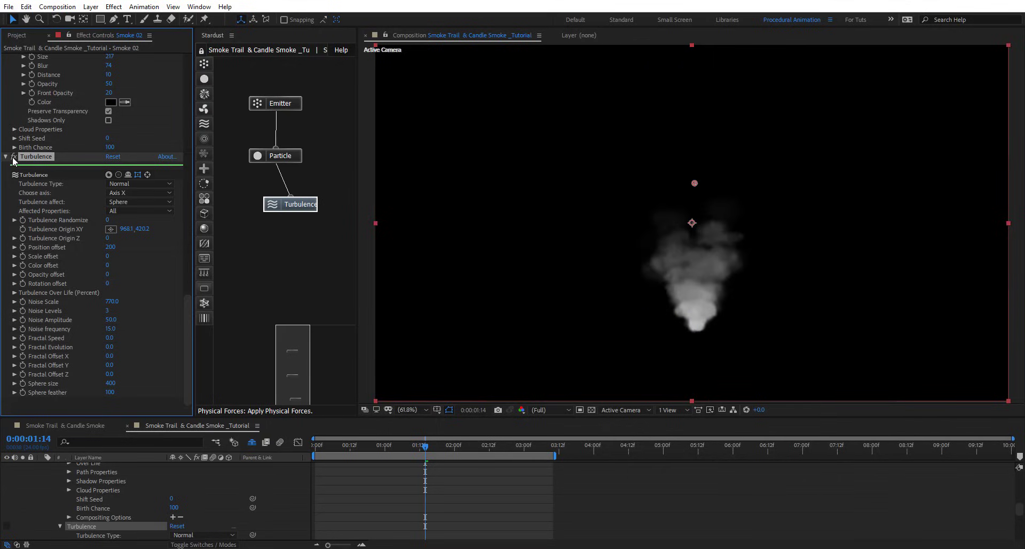
left_click(13, 158)
left_click(13, 158)
key("space")
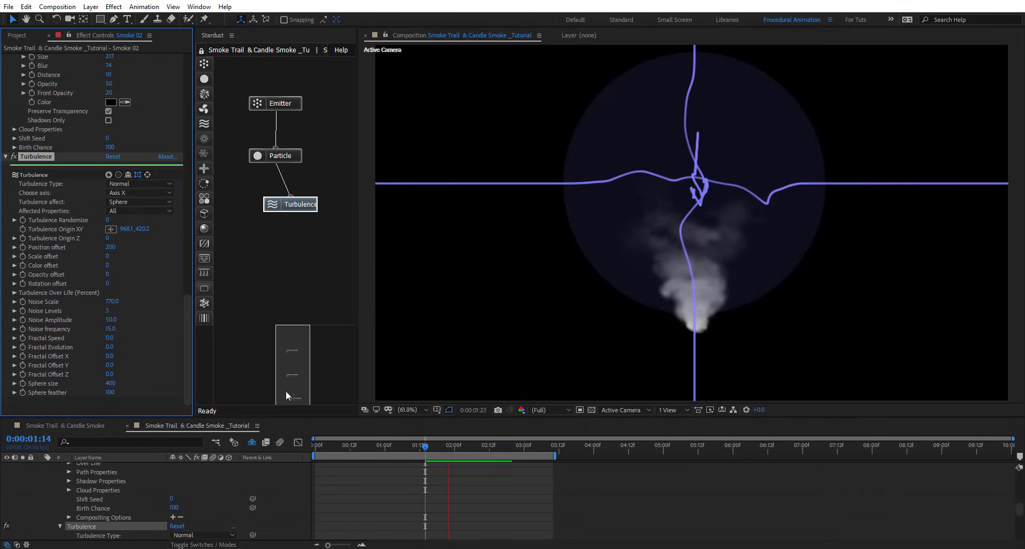
left_click(445, 444)
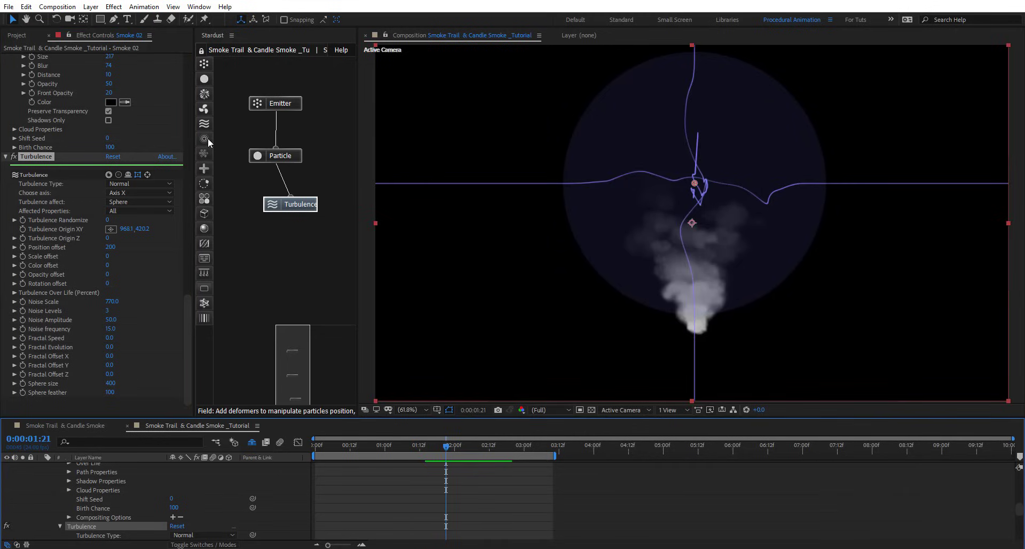
- Add a Field node connected below the Turbulence node and set its Field Type to Twist
left_click(205, 139)
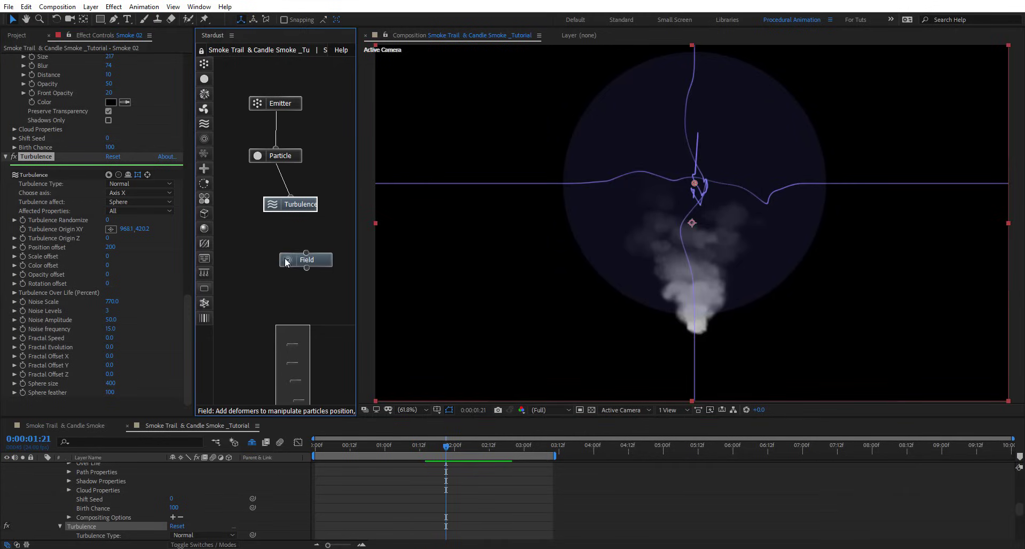
left_click(306, 259)
scroll(137, 258, "down", 4)
left_click(152, 330)
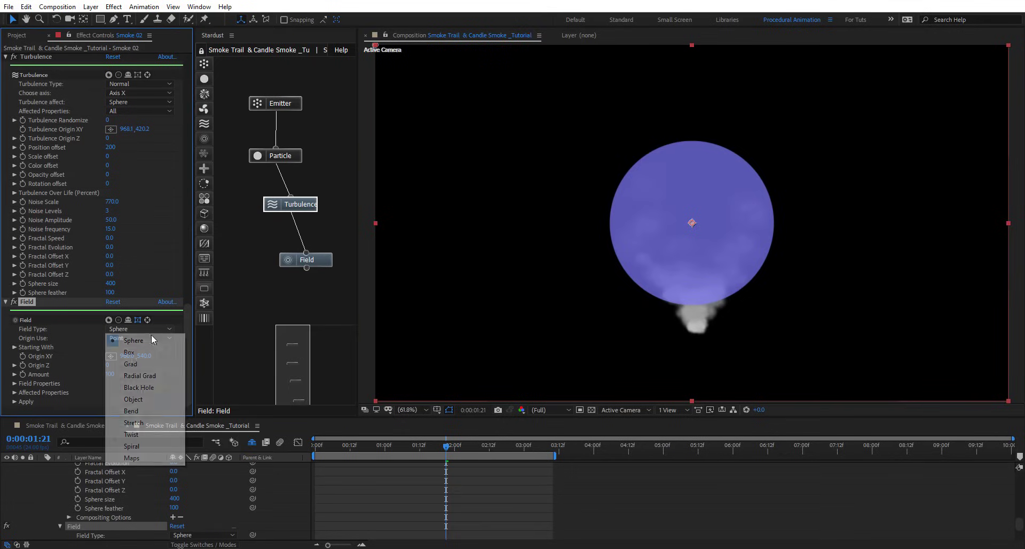
left_click(127, 435)
- Set the Field's Twister Amount to 81 and its field axis to Axis Y
scroll(72, 343, "down", 5)
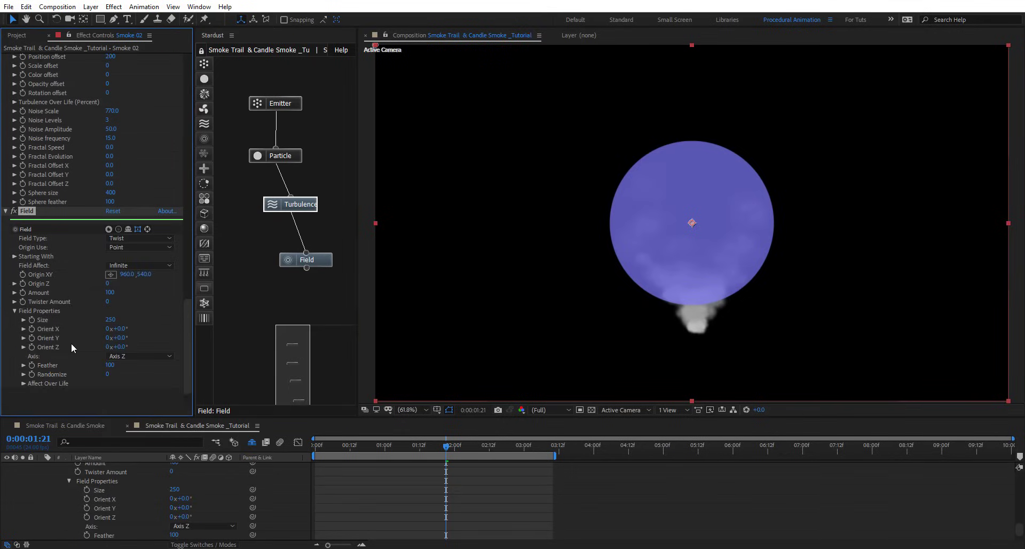
left_click(15, 302)
left_click_drag(108, 294, 153, 294)
left_click(139, 219)
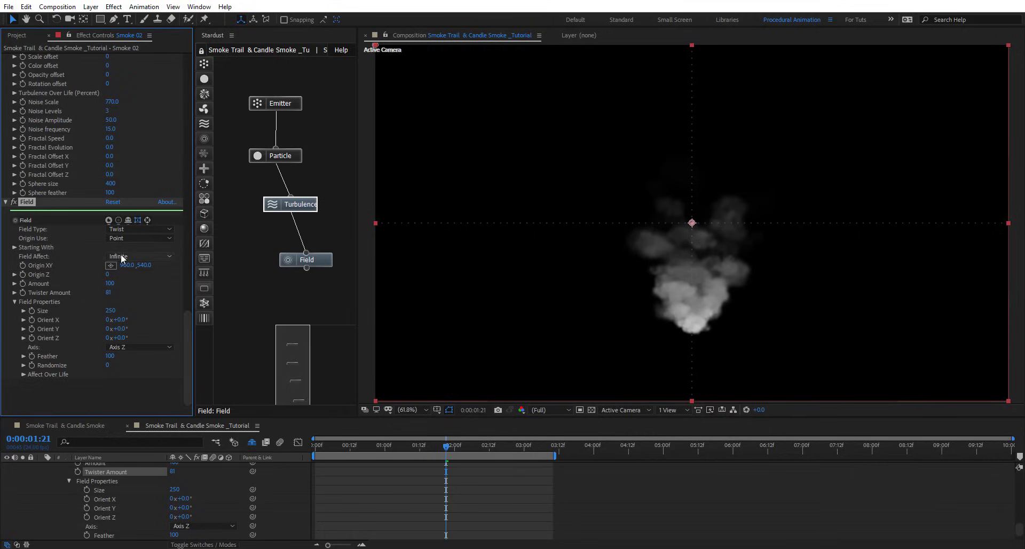
left_click(14, 203)
left_click(139, 348)
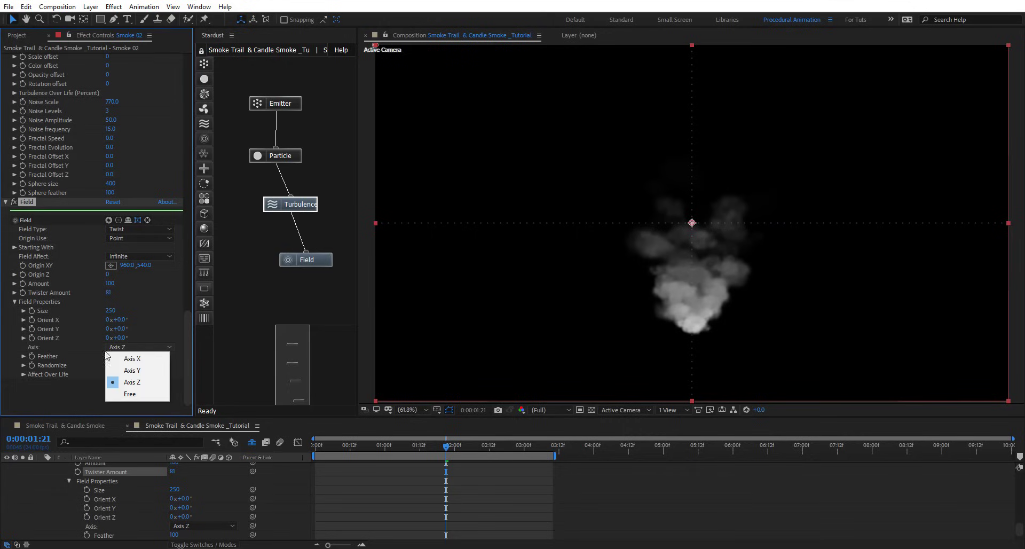
left_click(152, 370)
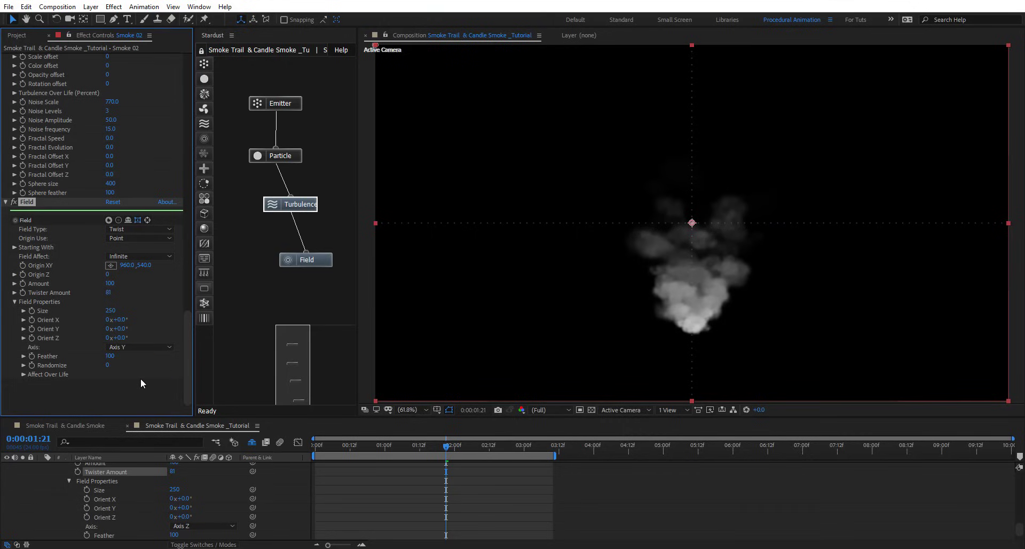
- Preview the twisted smoke from the start of the timeline and stop at 0:00:01:12
left_click(350, 445)
key("space")
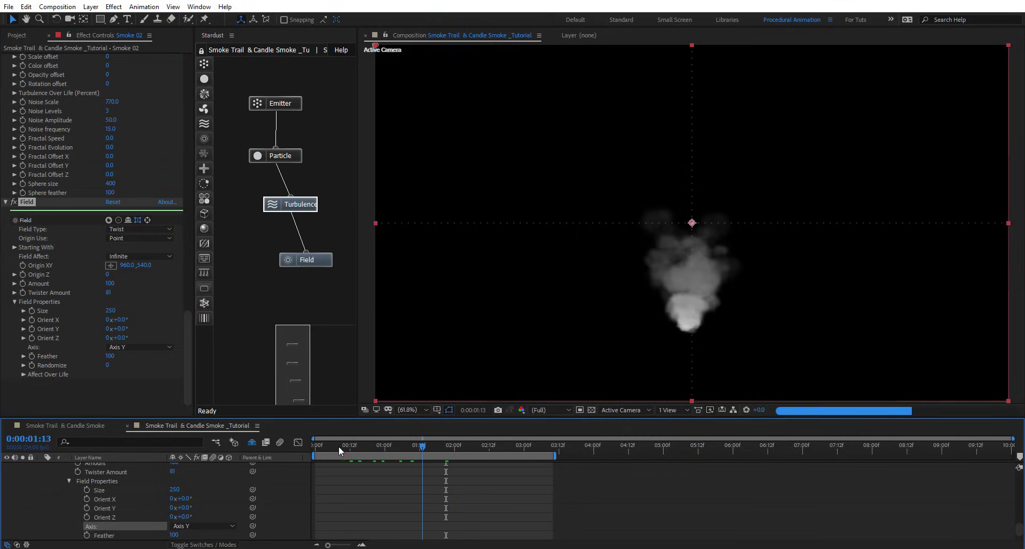
left_click(317, 446)
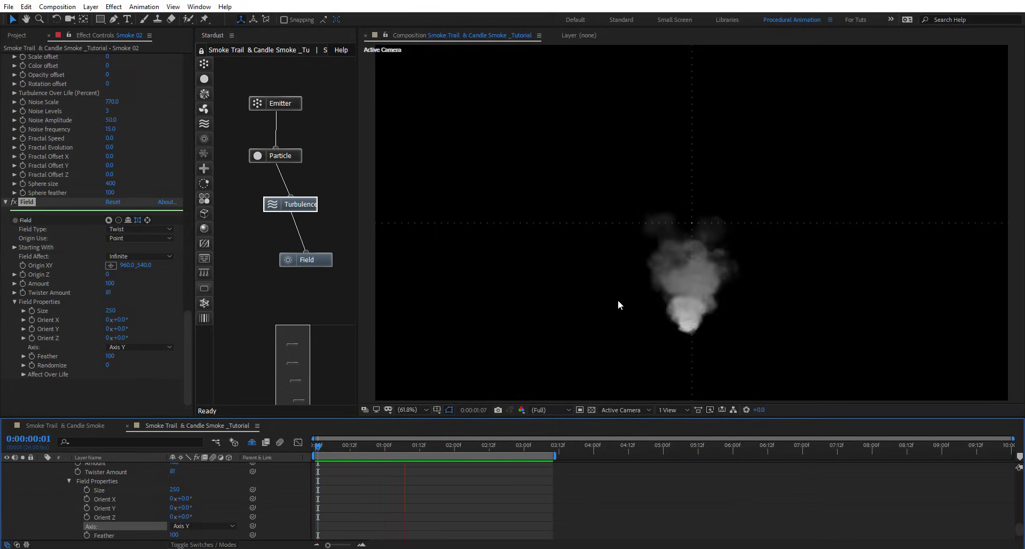
key("space")
- Set the Emitter's Speed to 130 and bring up the Field node's settings
left_click(292, 103)
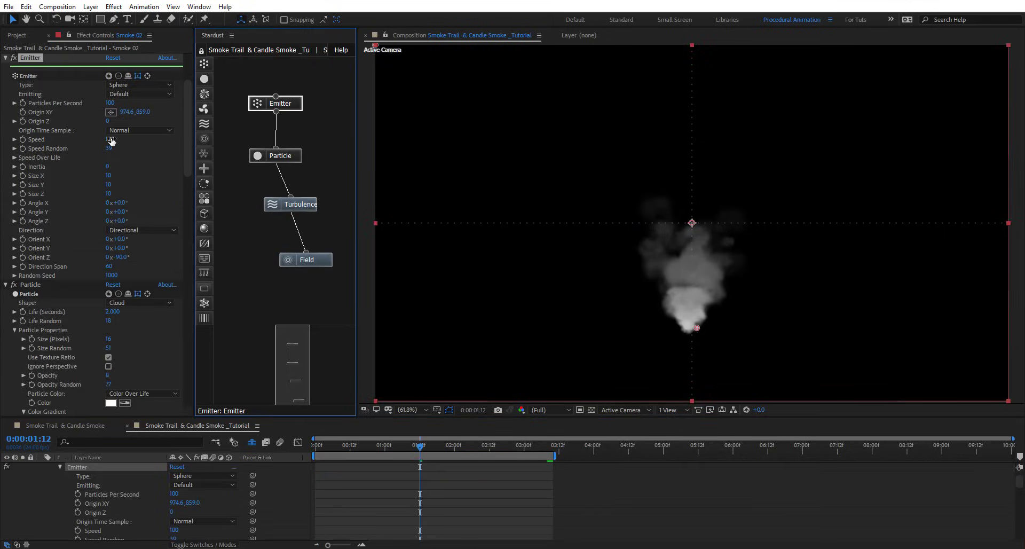
left_click_drag(110, 138, 83, 139)
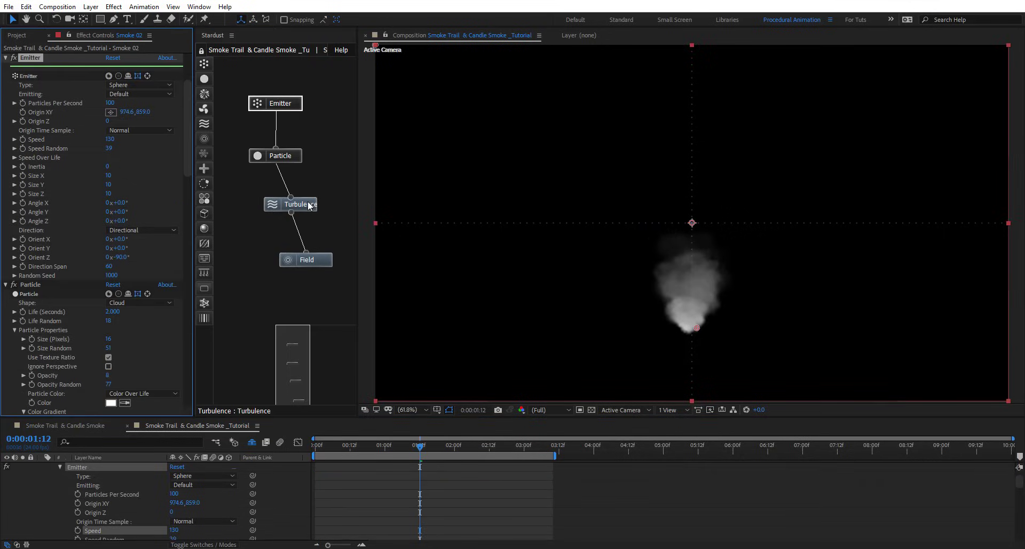
left_click(274, 204)
scroll(118, 283, "down", 15)
left_click(57, 284)
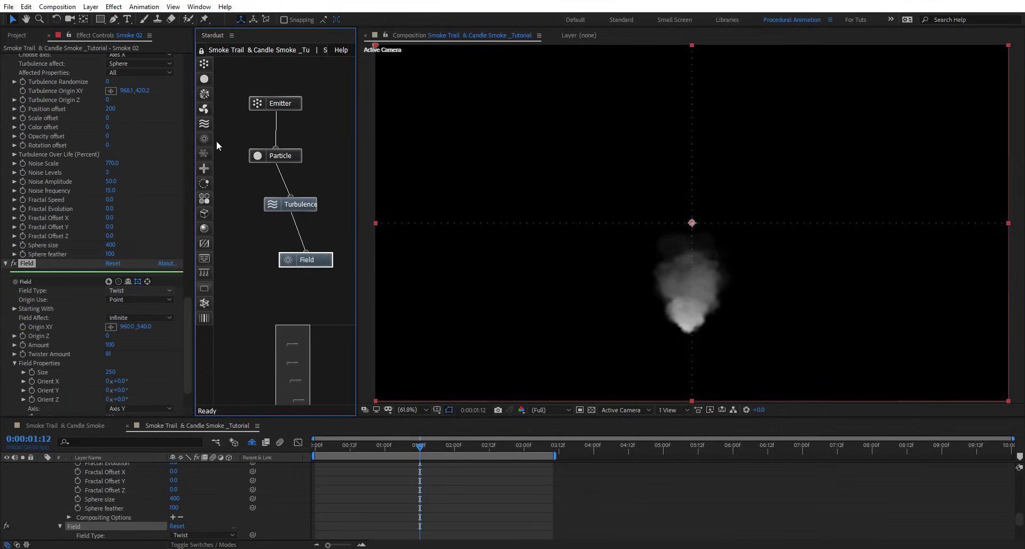
- Add a Force node below the Field node and set its Wind Y to -130
left_click_drag(204, 109, 246, 310)
scroll(56, 261, "down", 5)
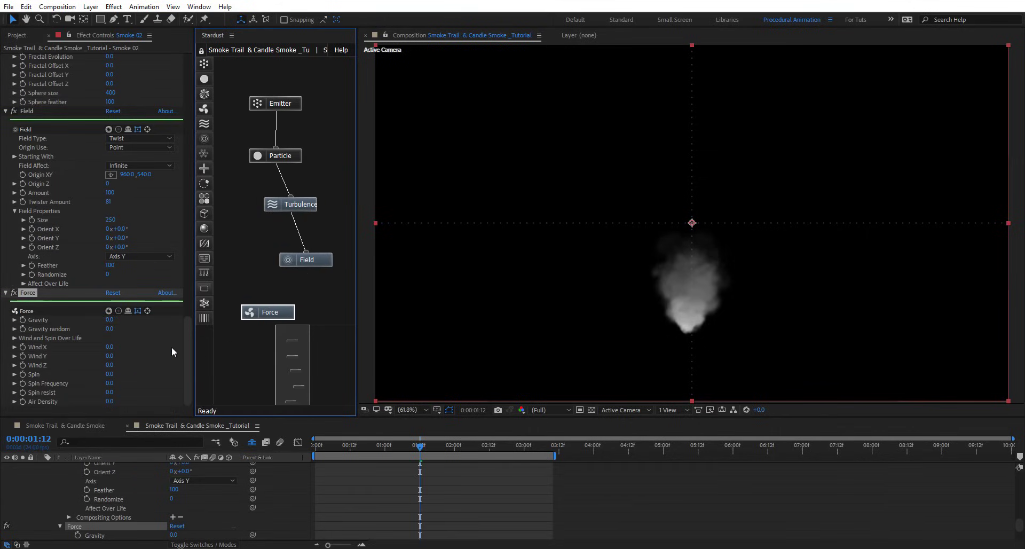
left_click_drag(108, 357, 101, 360)
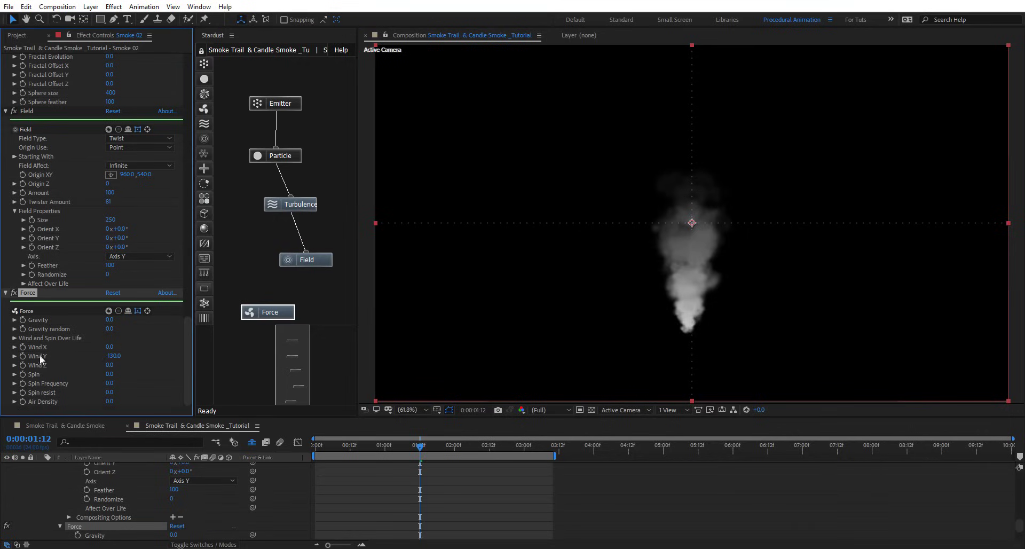
scroll(112, 366, "down", 1)
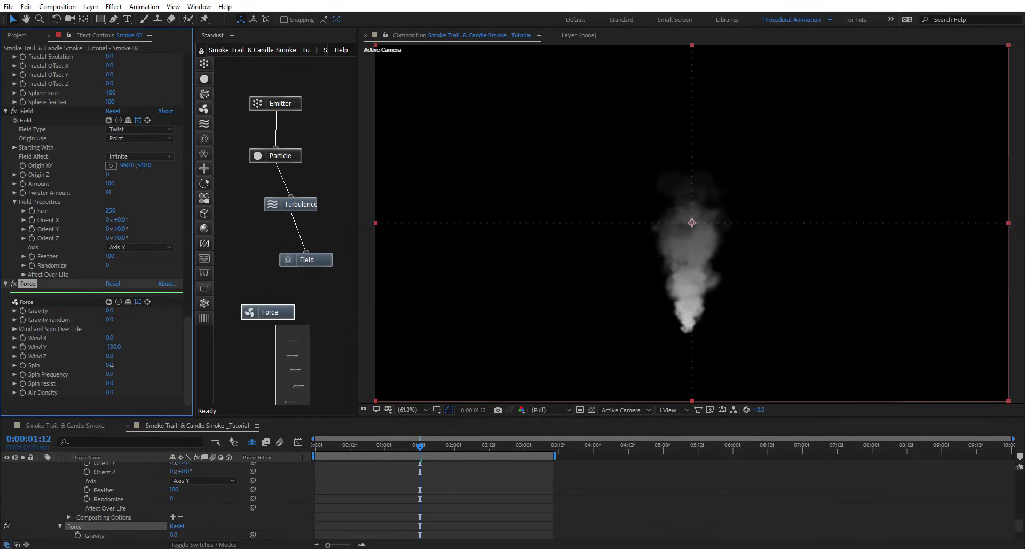
- Set the Force's Wind Z to -10, Wind X to 0 and Gravity to 21
left_click_drag(116, 358, 113, 337)
left_click(113, 338)
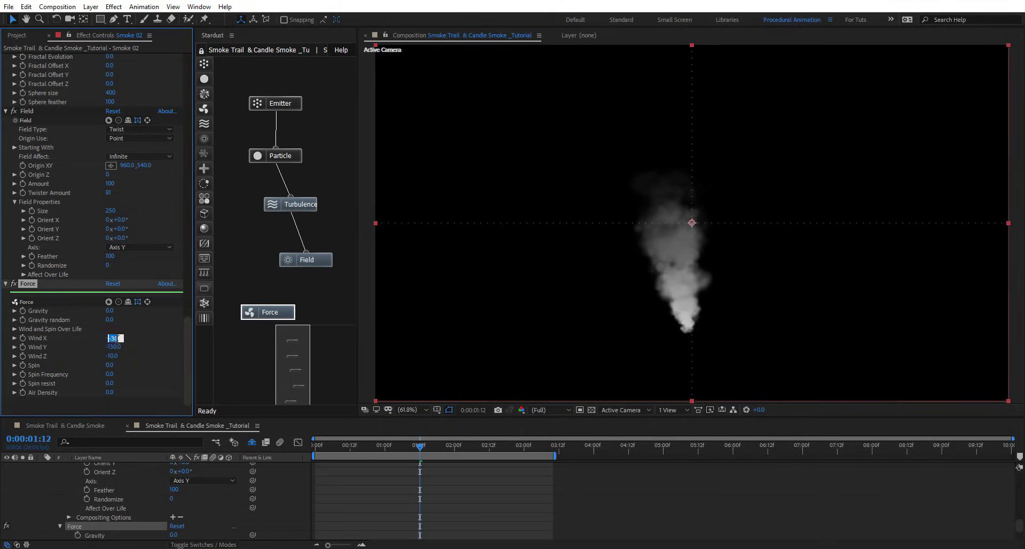
type("0")
key("Return")
left_click_drag(109, 311, 118, 311)
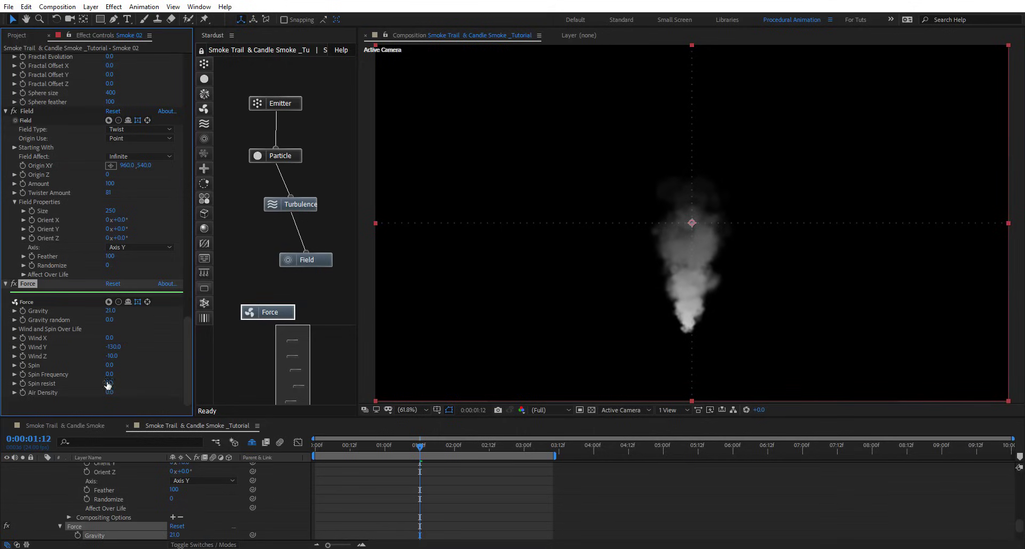
left_click_drag(108, 367, 86, 380)
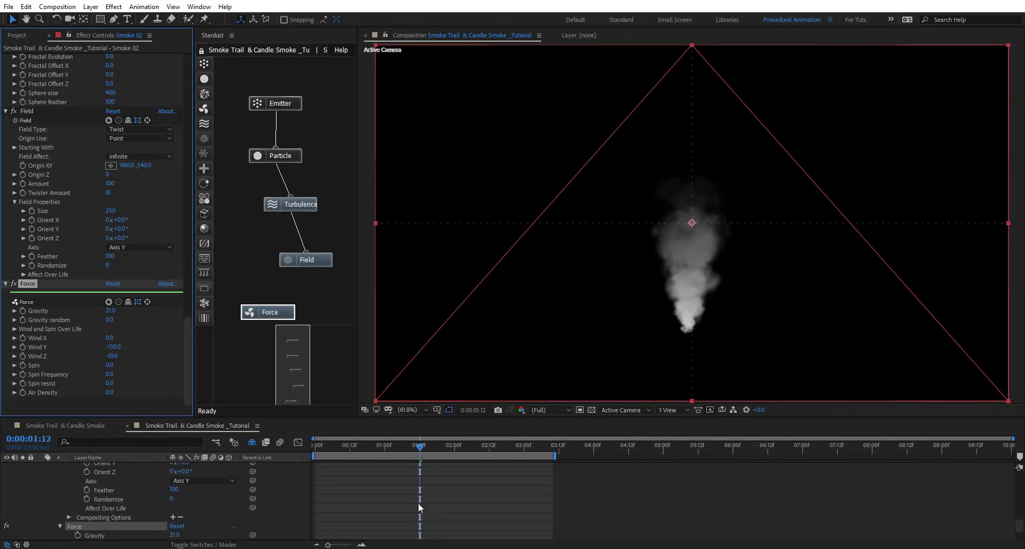
- Preview the wind-driven smoke from 0:00:00:00 and return to 0:00:01:12
left_click_drag(414, 445, 317, 447)
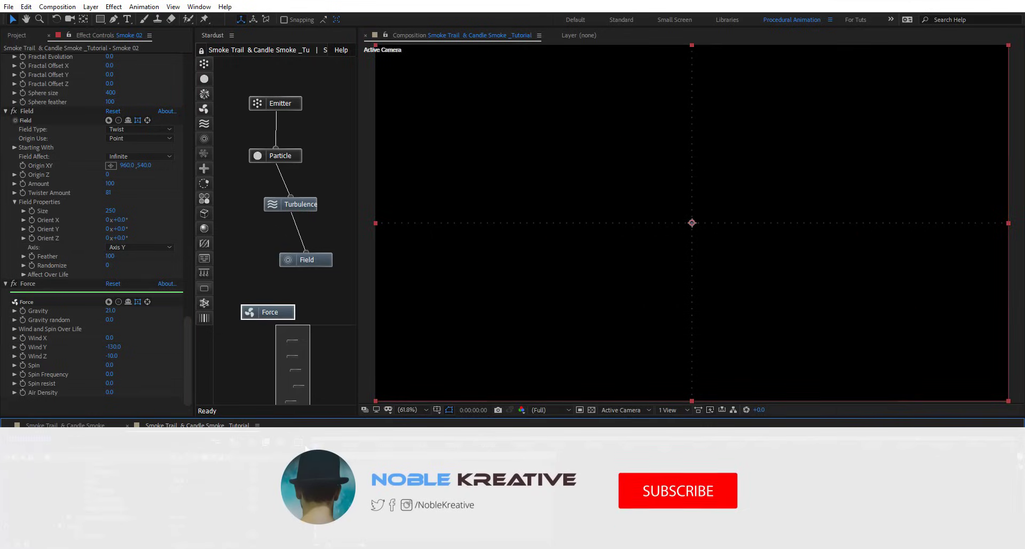
key("space")
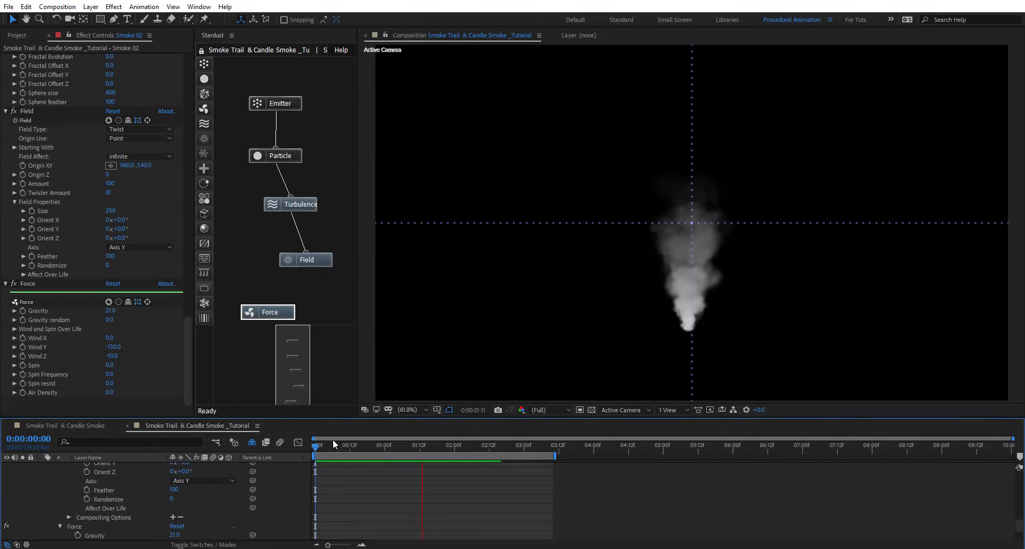
left_click_drag(352, 445, 420, 448)
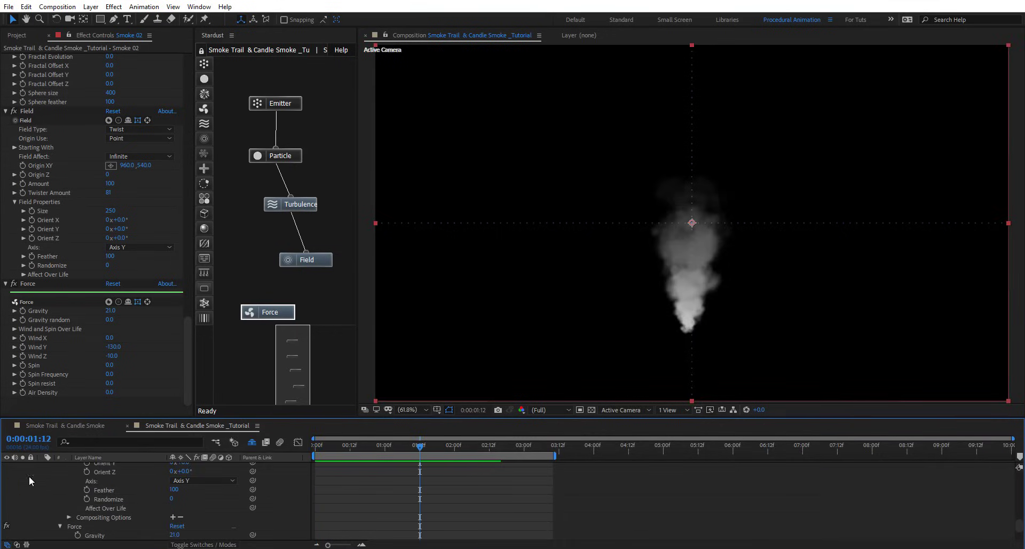
- Duplicate the Smoke 02 layer, rename the copy Candle Smoke 03, and hide Smoke 02
scroll(61, 487, "up", 15)
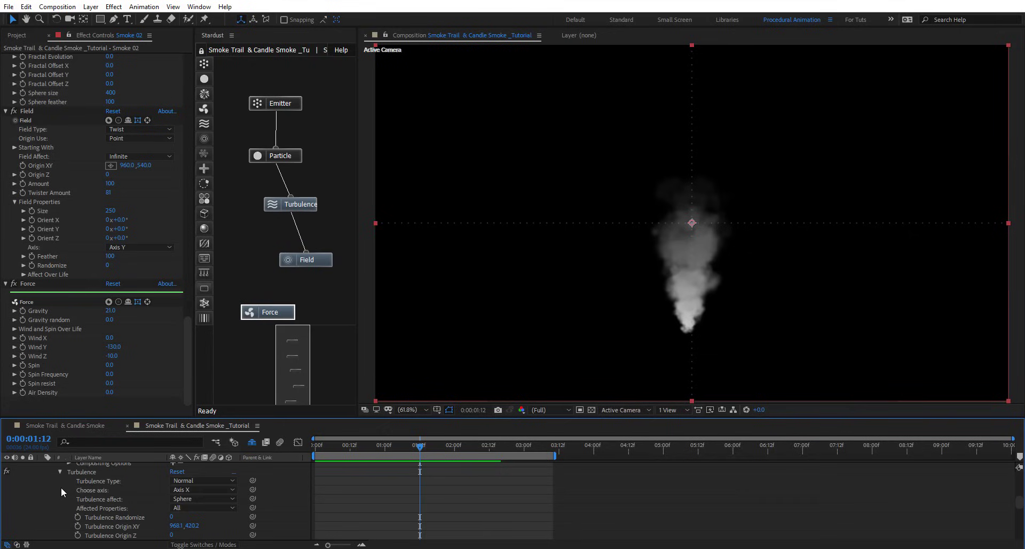
scroll(42, 473, "up", 5)
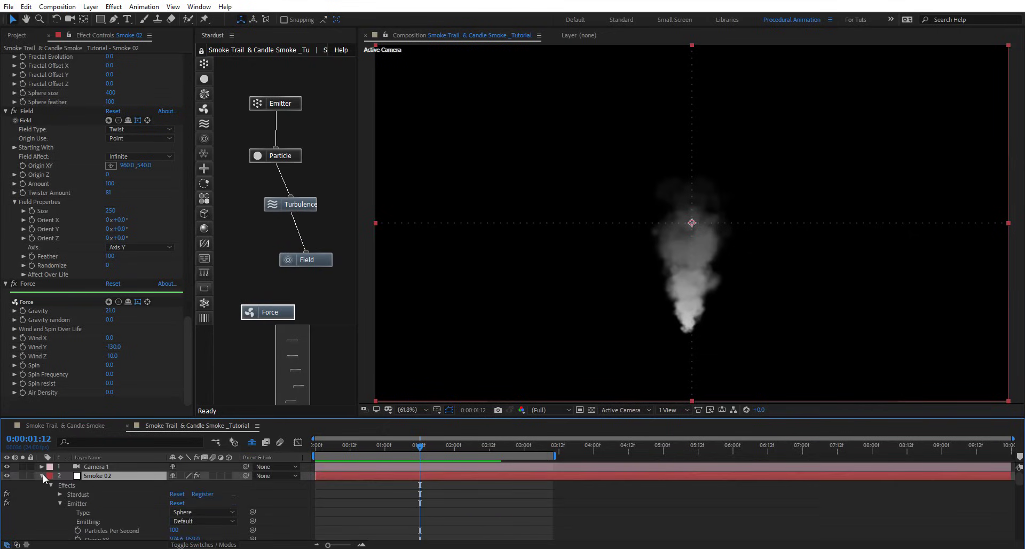
left_click(42, 474)
left_click(113, 513)
left_click(95, 477)
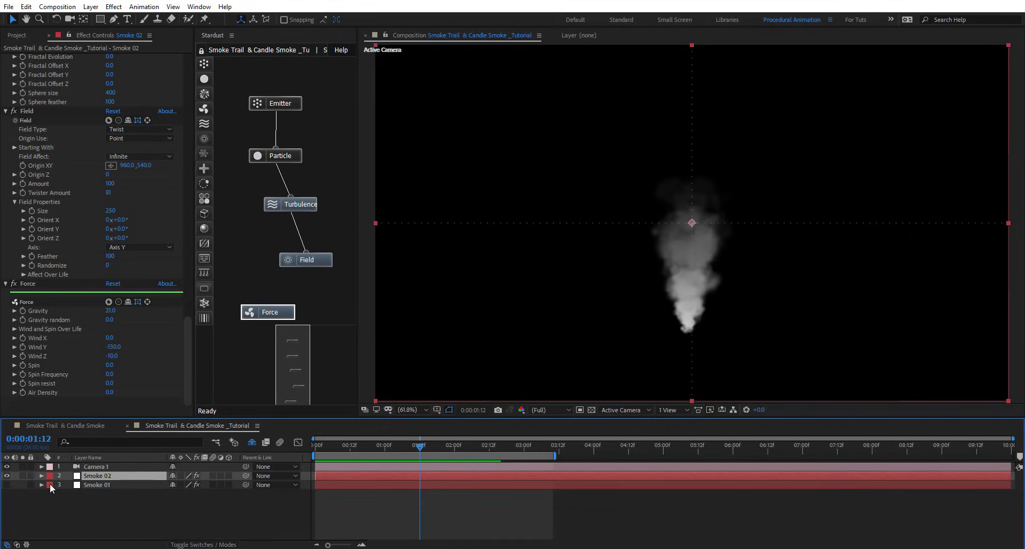
key("ctrl+d")
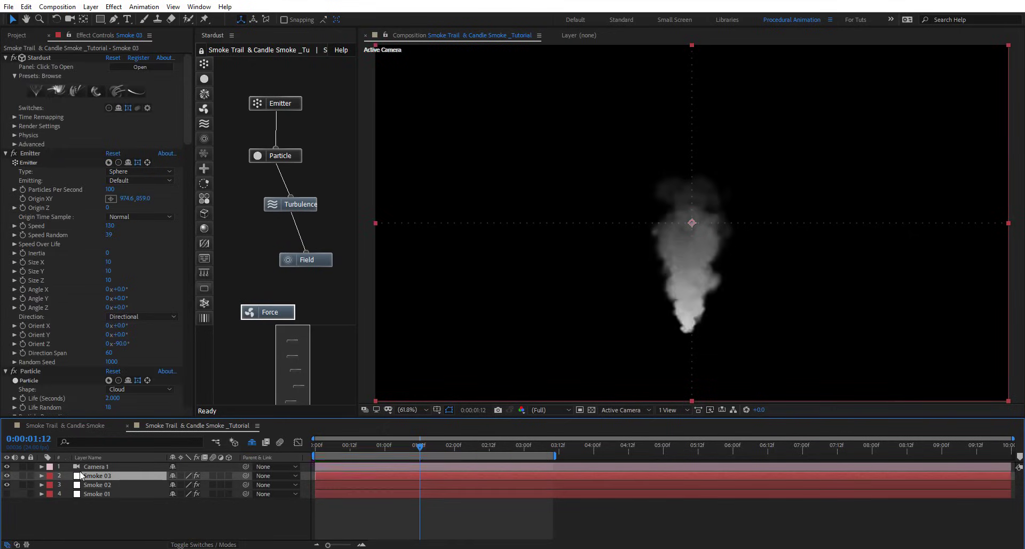
key("Return")
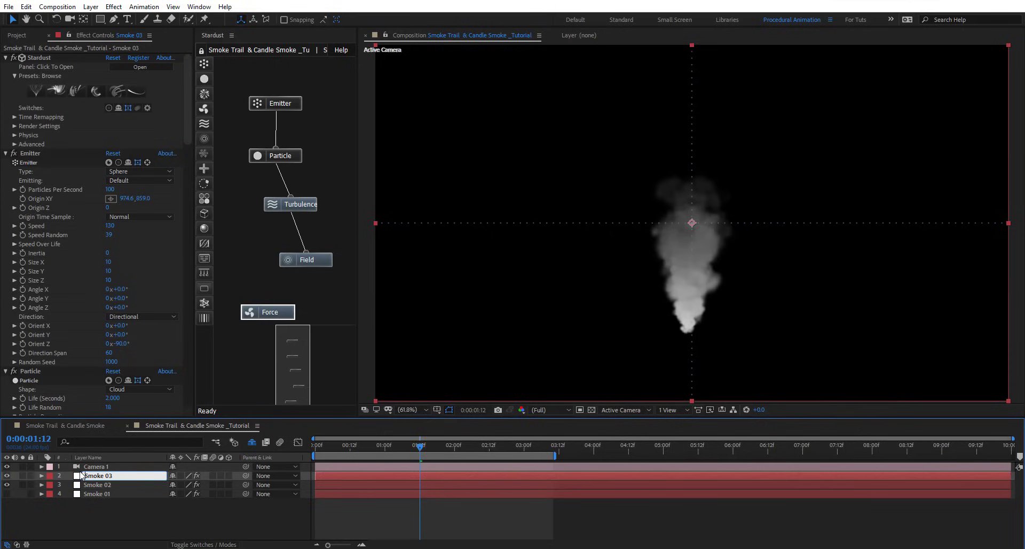
type("Candle")
key("Return")
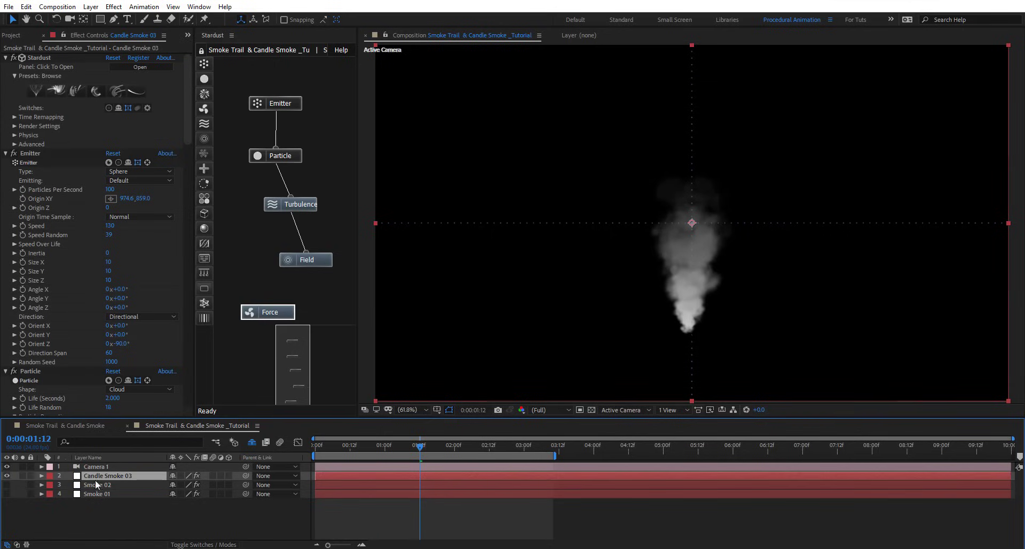
- Show the Candle Smoke 03 layer's node graph and delete its Turbulence, Field and Force nodes
right_click(262, 231)
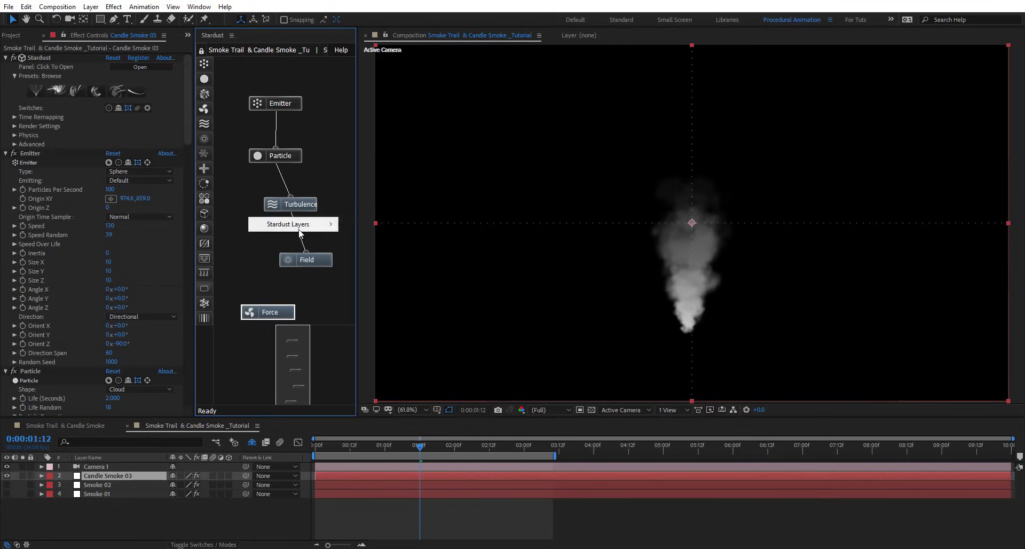
mouse_move(321, 225)
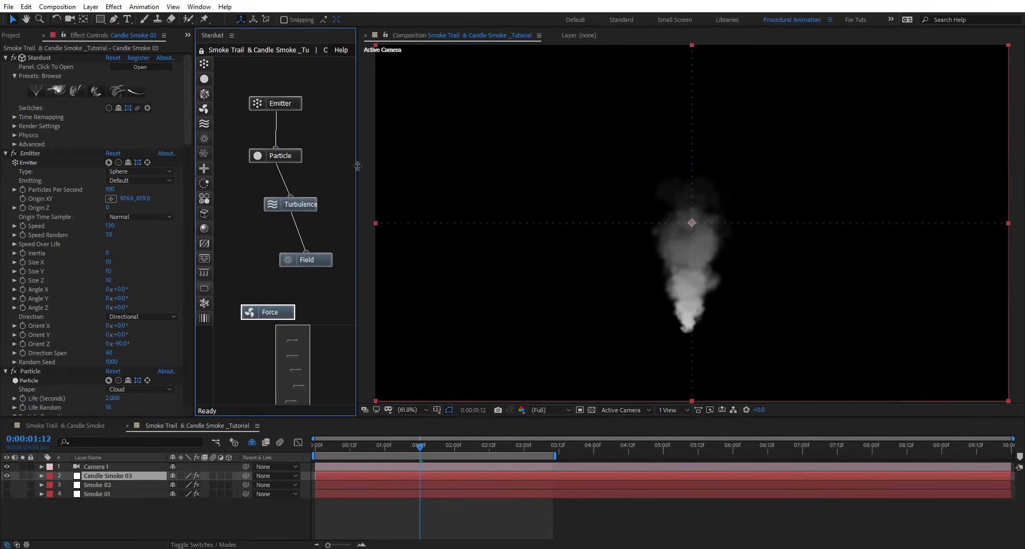
left_click_drag(358, 166, 389, 166)
left_click_drag(326, 312, 267, 200)
key("Delete")
- Reset the Emitter and Particle nodes of Candle Smoke 03 to their default settings
left_click(285, 104)
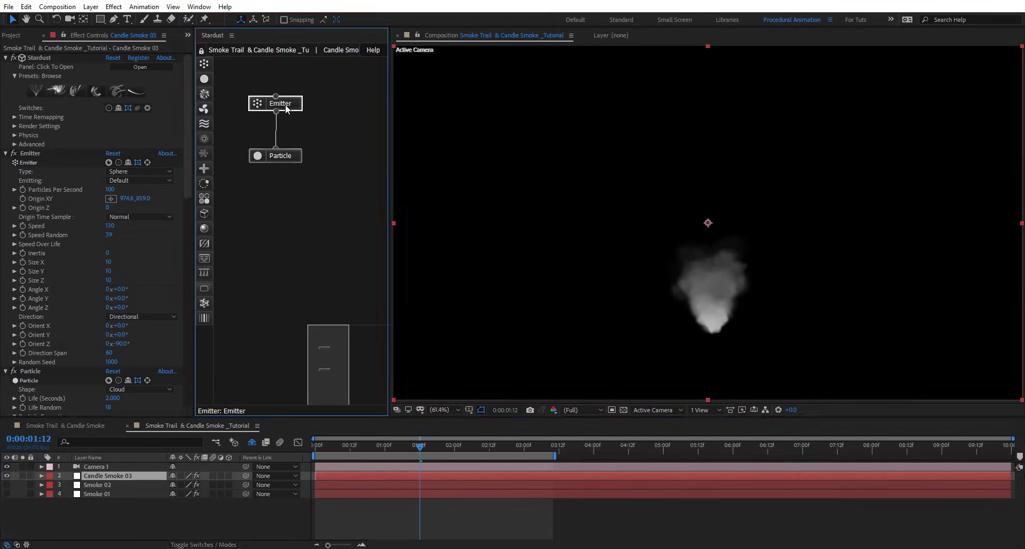
left_click(258, 156)
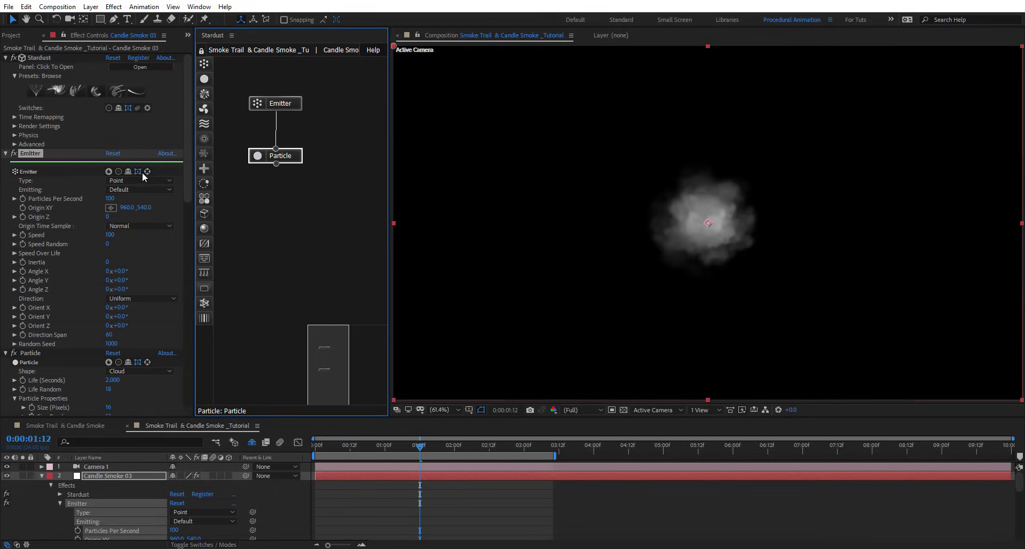
left_click(113, 345)
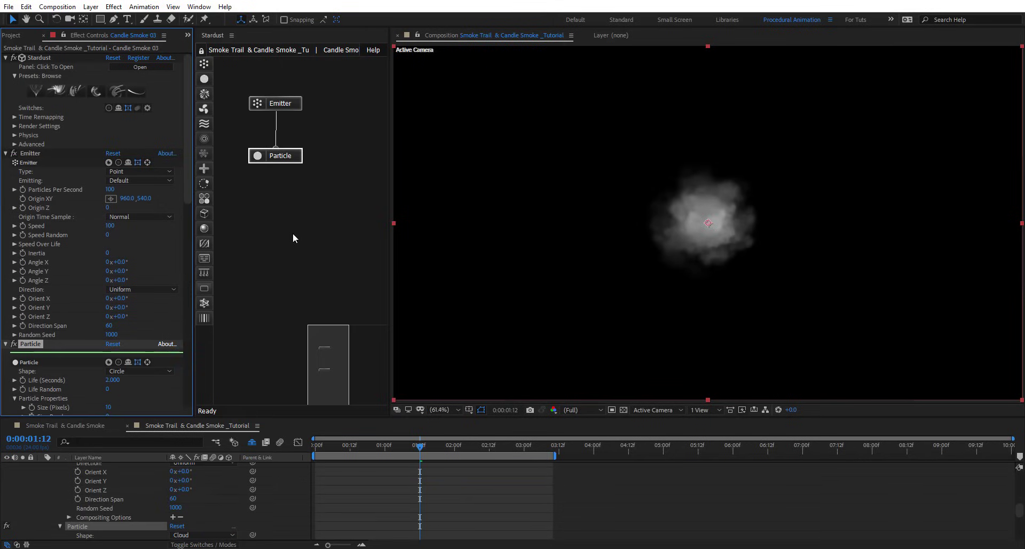
- Collapse the Candle Smoke 03 layer and make the candle.jpg layer visible
scroll(110, 487, "up", 10)
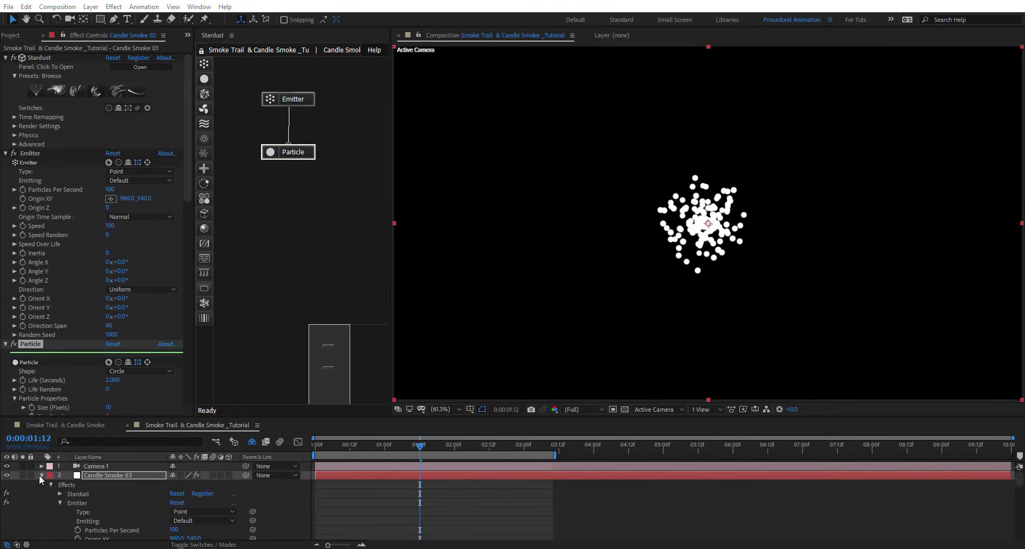
left_click(40, 475)
left_click(97, 492)
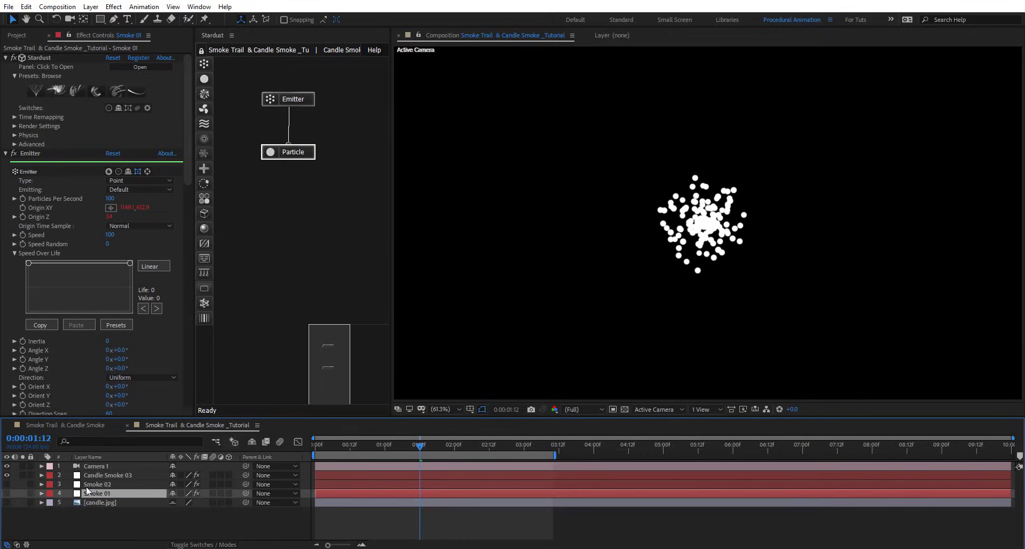
left_click(97, 504)
left_click(7, 503)
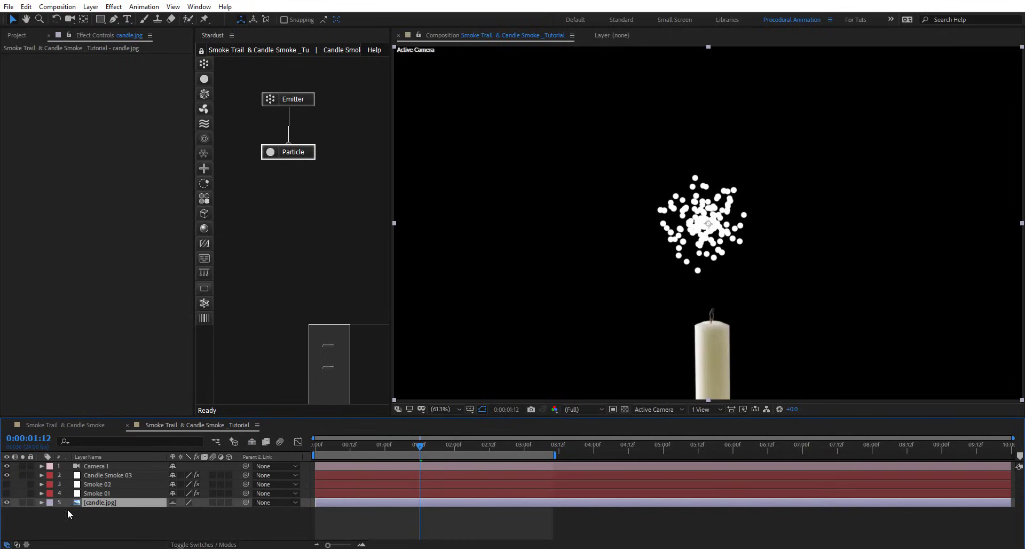
left_click(101, 517)
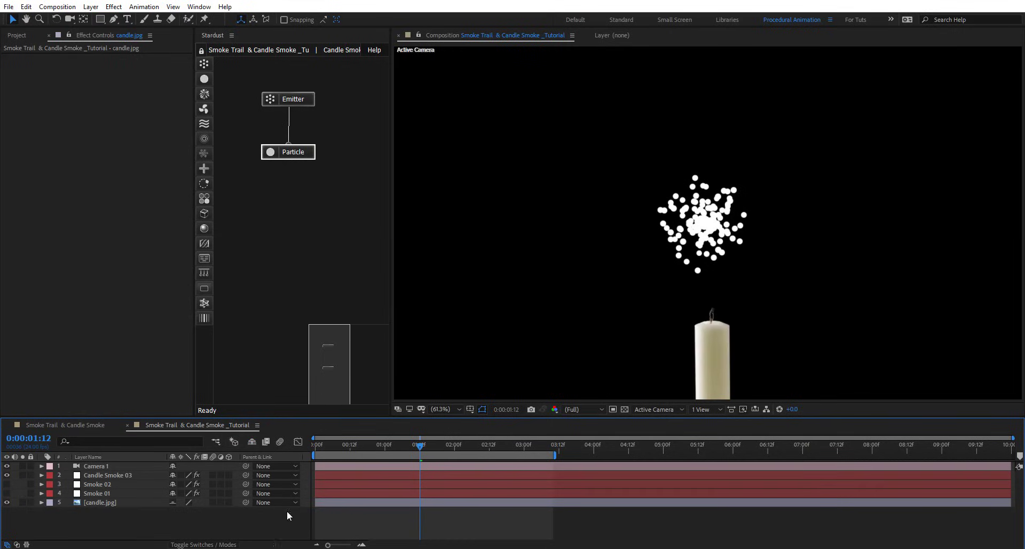
- Set the Candle Smoke 03 Emitter's Speed to 0 and move its origin onto the candle wick at about 971, 822
left_click(306, 153)
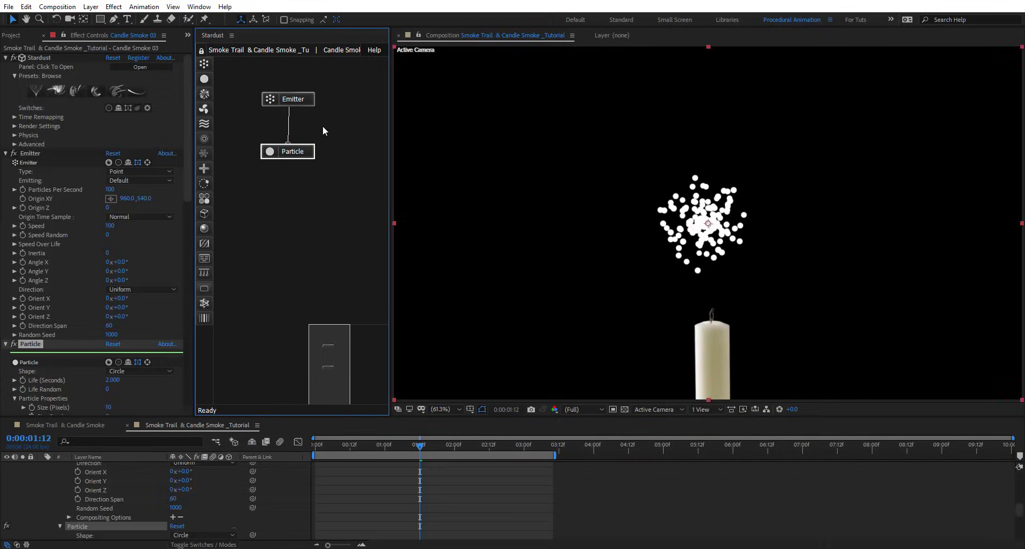
left_click(306, 101)
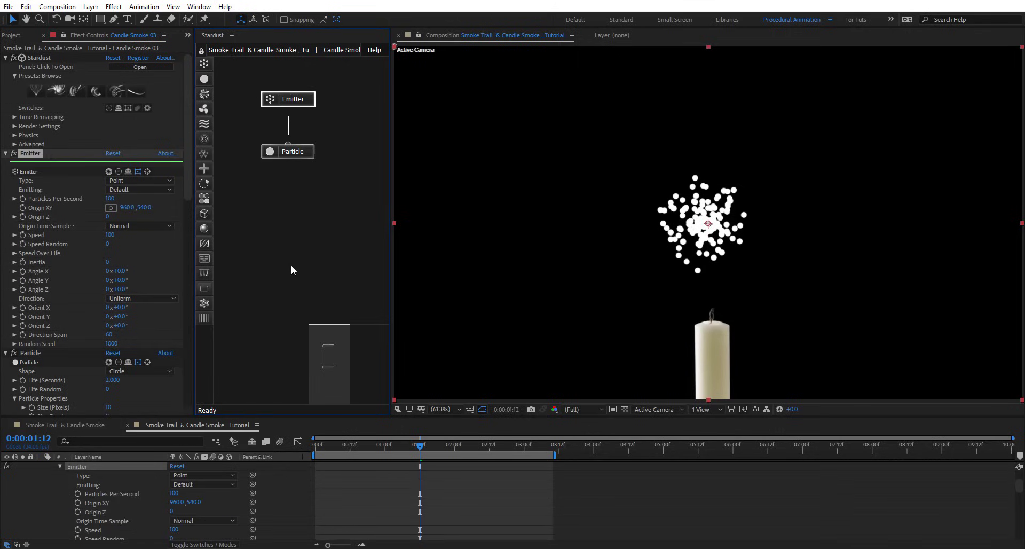
left_click(114, 235)
type("0")
key("Return")
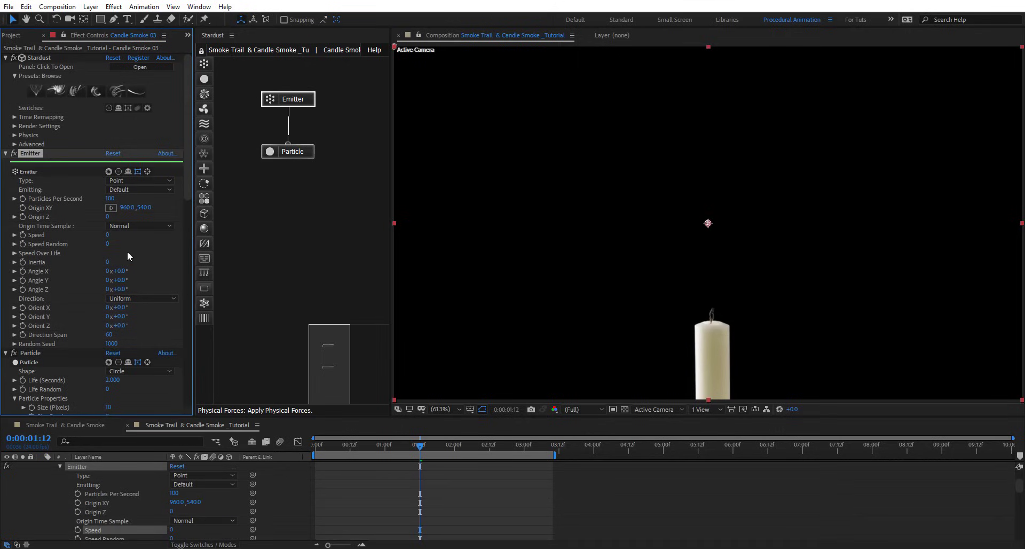
mouse_move(709, 224)
left_mouse_down()
mouse_move(688, 305)
mouse_move(712, 317)
left_mouse_up()
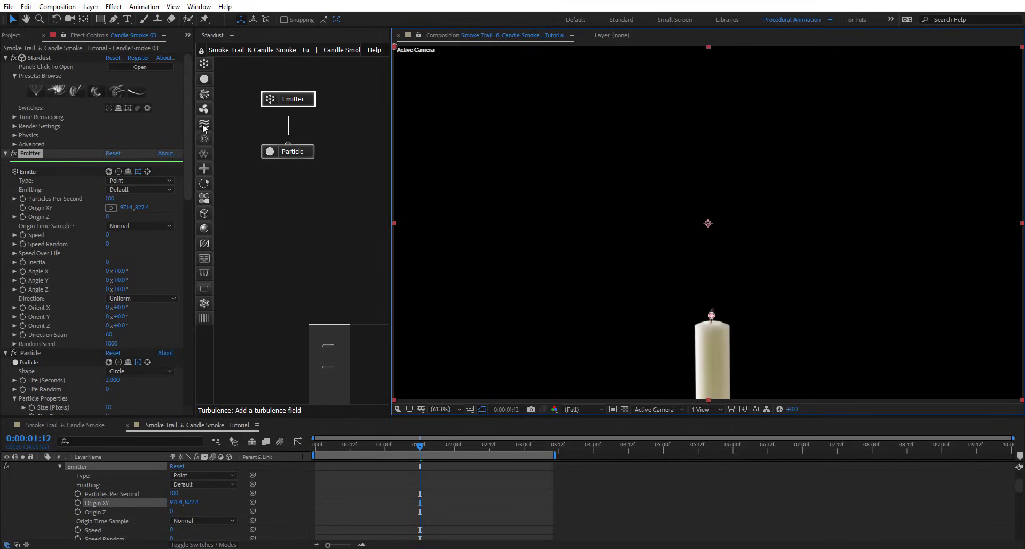
- Add a Force node connected below the Particle node and bring its wind settings into view
mouse_move(204, 109)
left_mouse_down()
mouse_move(265, 201)
mouse_move(290, 197)
mouse_move(293, 154)
left_mouse_up()
left_click(303, 203)
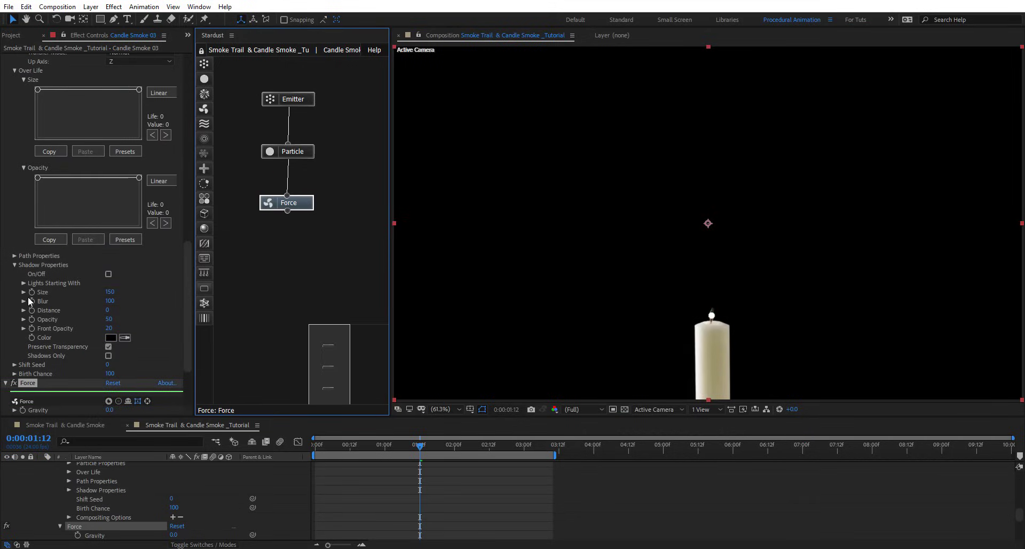
scroll(43, 305, "down", 3)
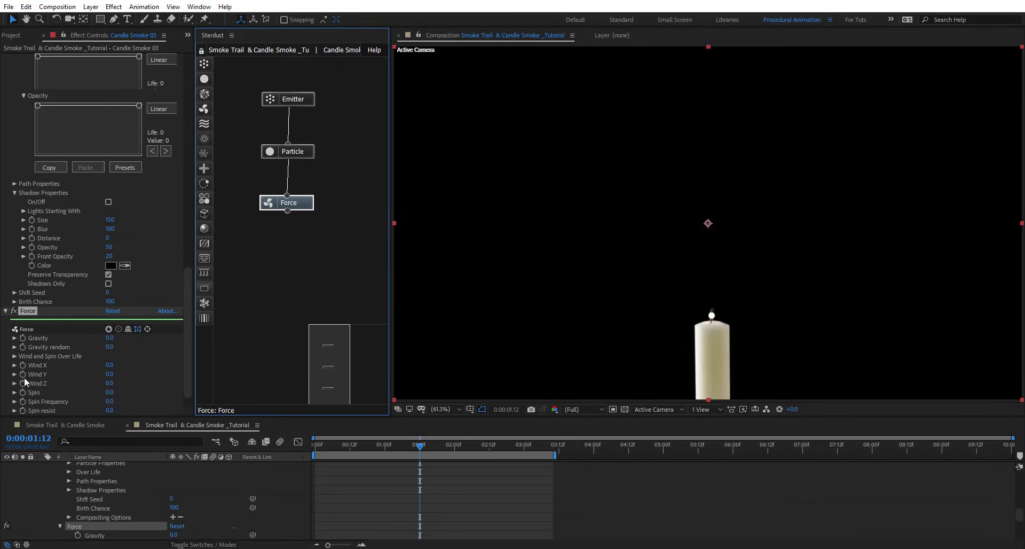
- Set the Force node's Wind Y to -200 and scrub the timeline to check the particles rising from the wick
left_click(109, 374)
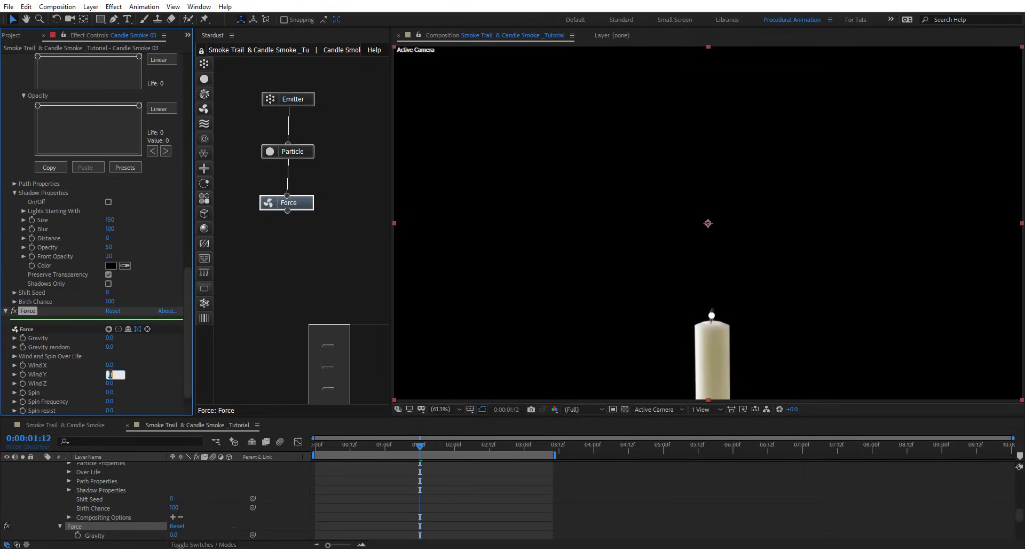
key("Return")
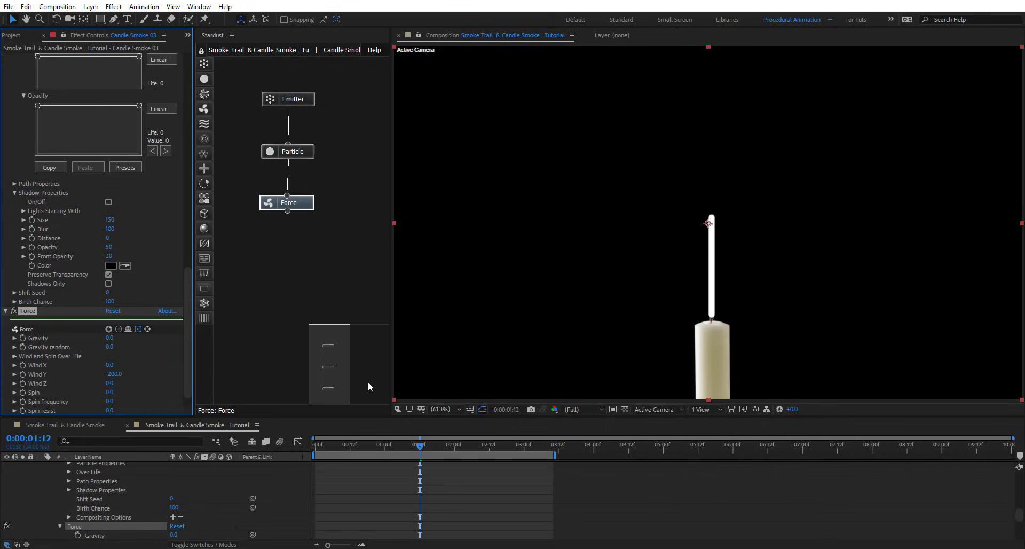
left_click_drag(469, 450, 544, 465)
left_click_drag(381, 475, 704, 526)
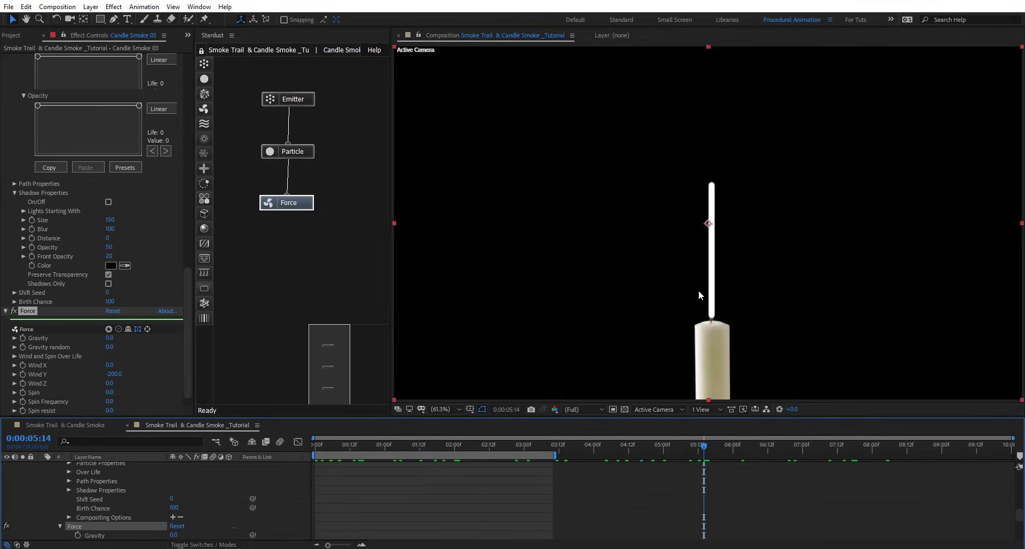
- Set the work area to run from about 5 seconds to the end of the composition and preview it
left_click_drag(403, 450, 714, 452)
left_click_drag(856, 455, 1011, 455)
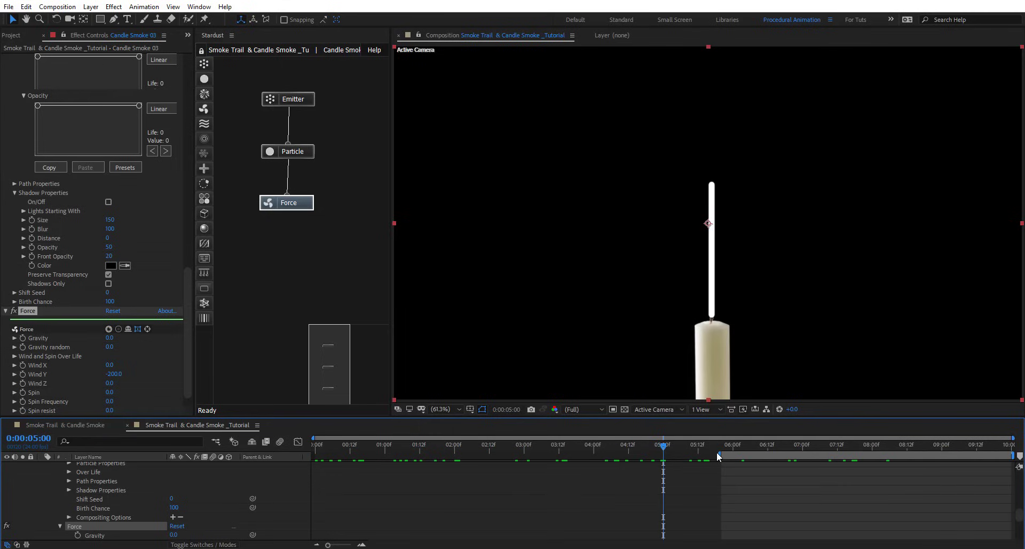
left_click_drag(718, 453, 659, 455)
key("space")
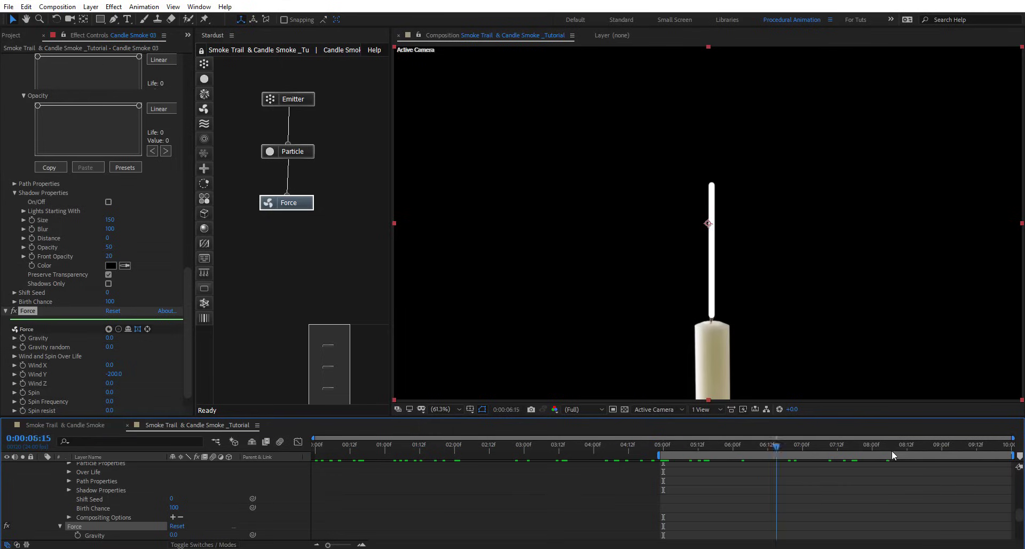
key("space")
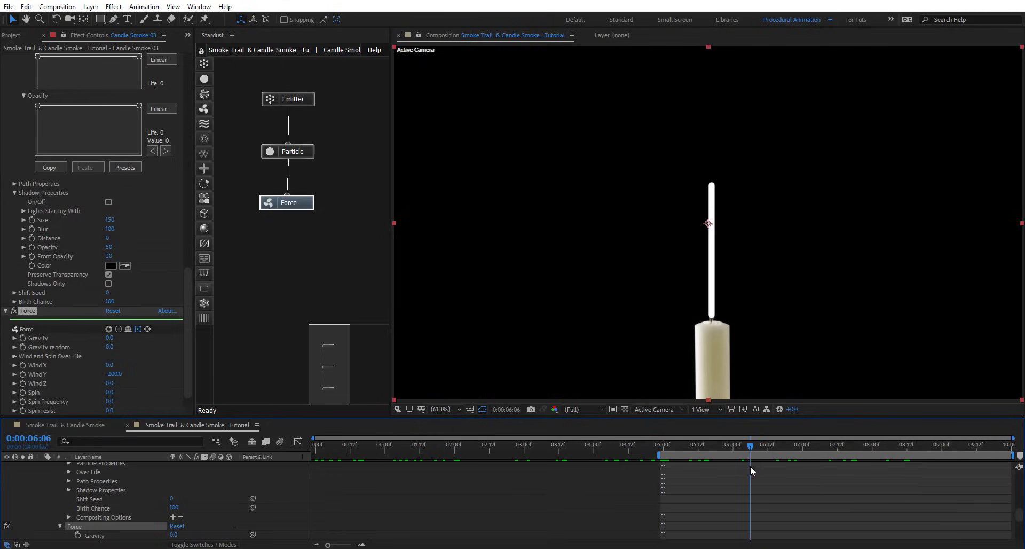
- Reduce the Particle node's size, trying 2 pixels and settling on 4 pixels
left_click(300, 154)
left_click(109, 122)
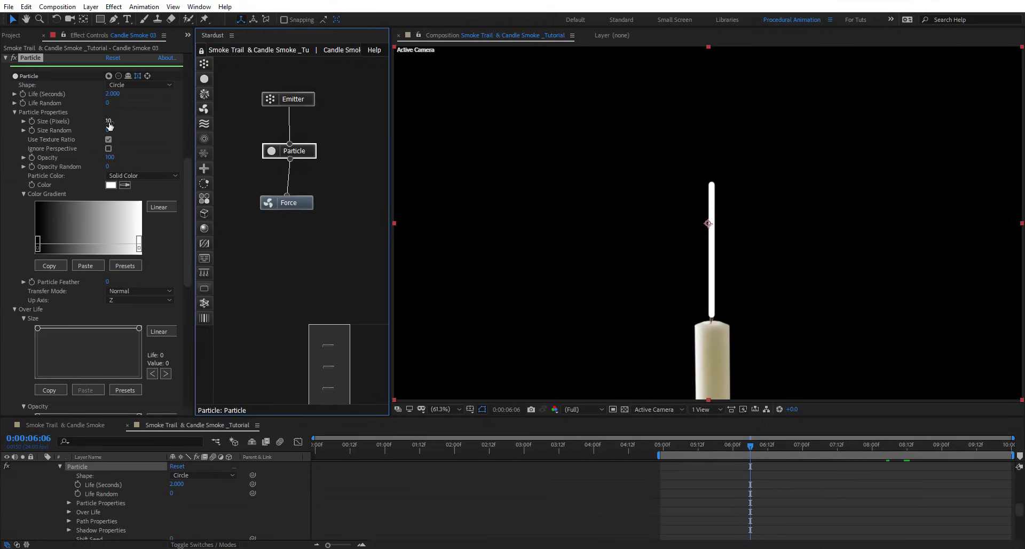
type("2")
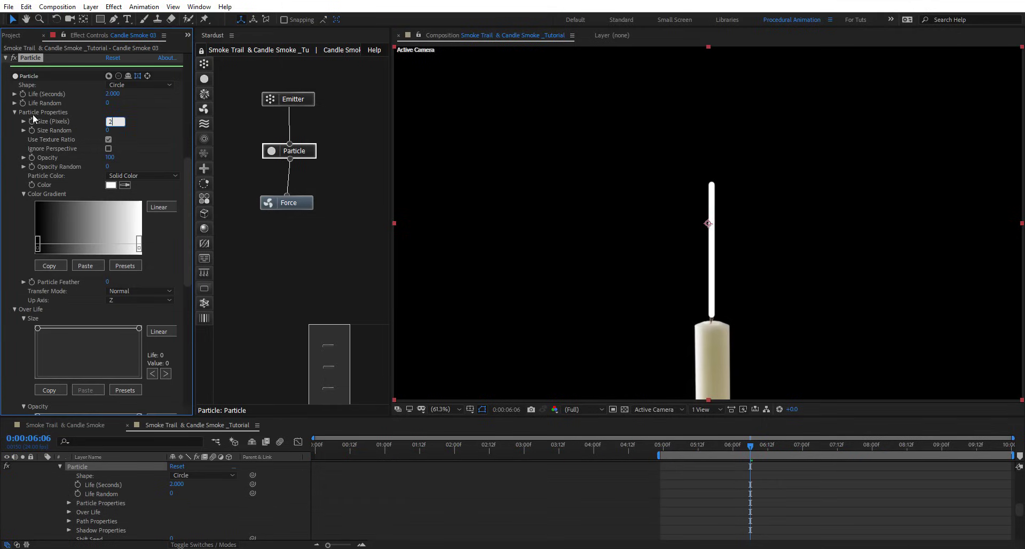
key("Return")
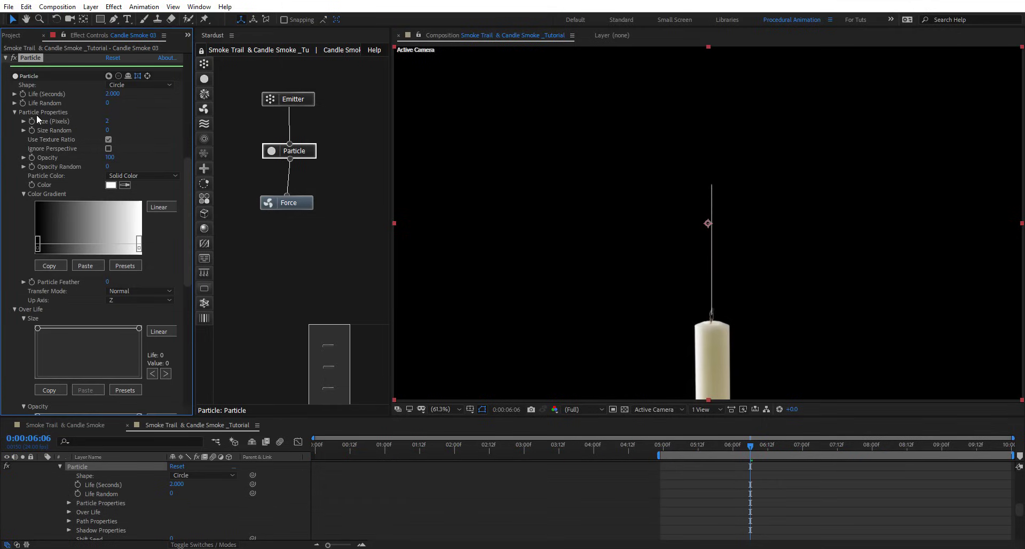
left_click(109, 121)
key("Return")
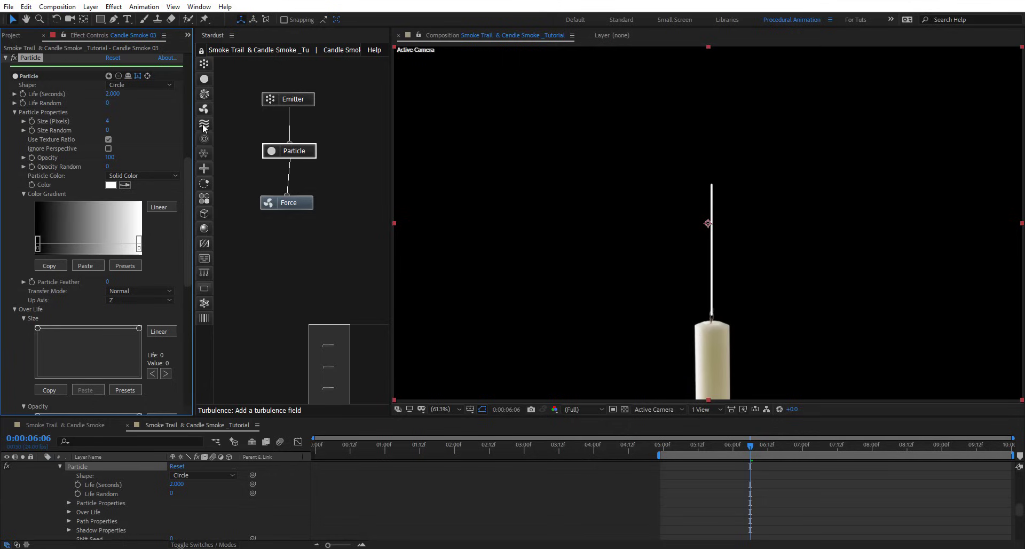
- Add a Turbulence node connected below the Force node and set its Position offset to 500
left_click_drag(203, 123, 288, 209)
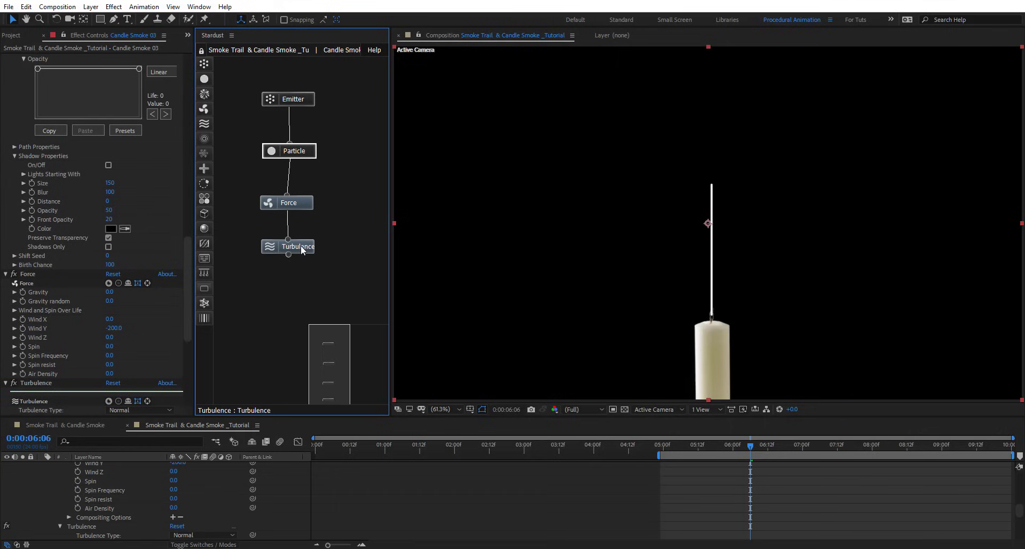
scroll(49, 272, "down", 5)
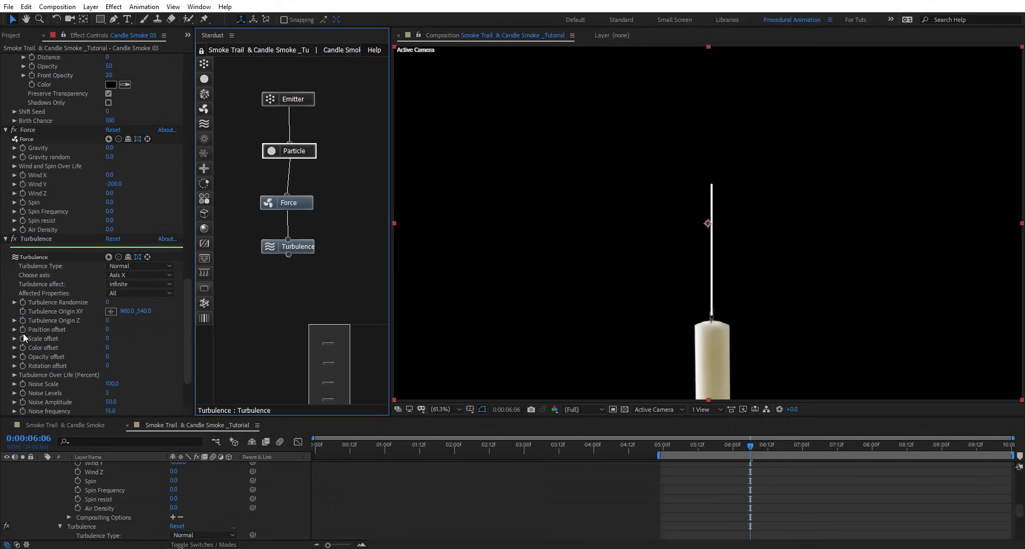
left_click(107, 330)
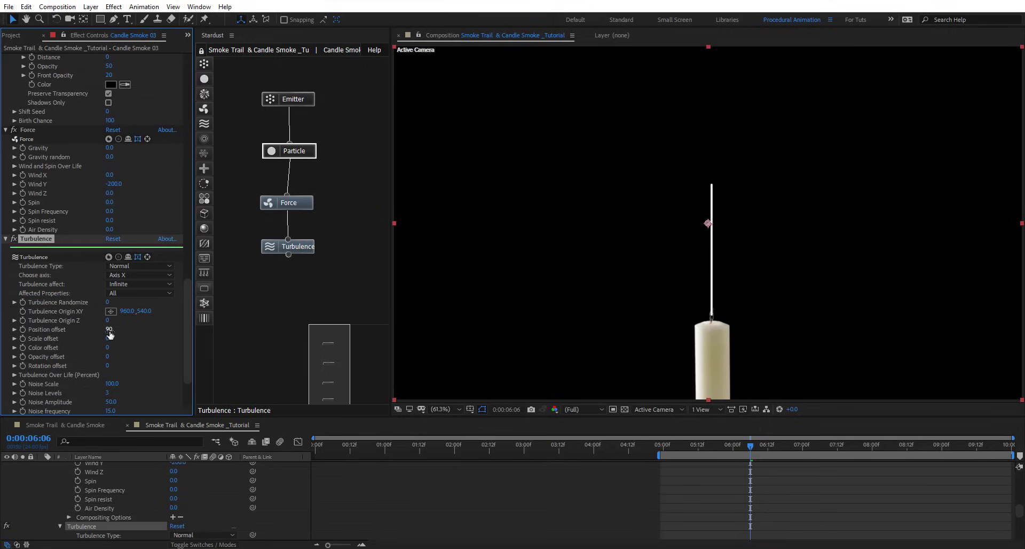
key("Return")
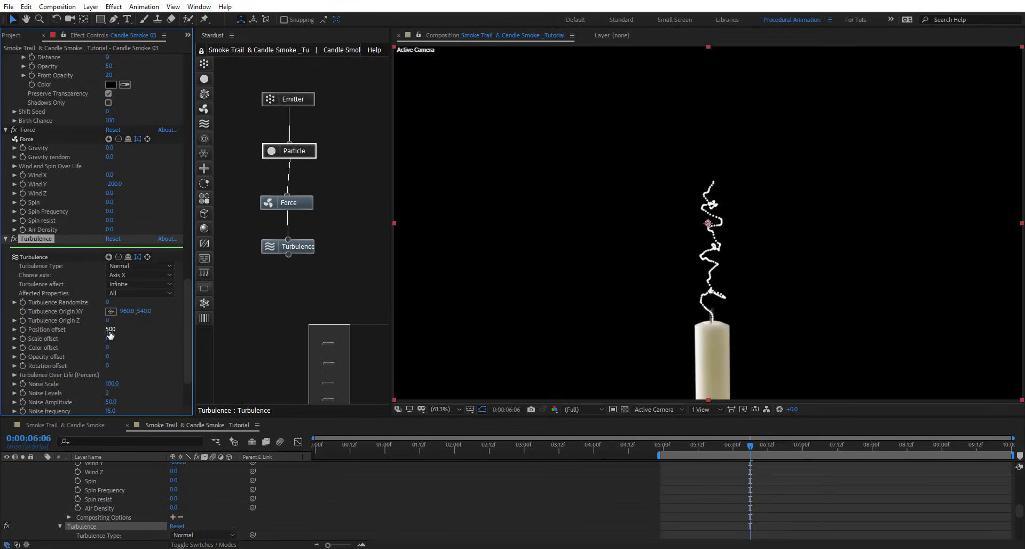
- Set the Turbulence node's Noise Scale to 1000 and scrub the timeline to check the smoke's shape
left_click(117, 383)
type("1000")
key("Return")
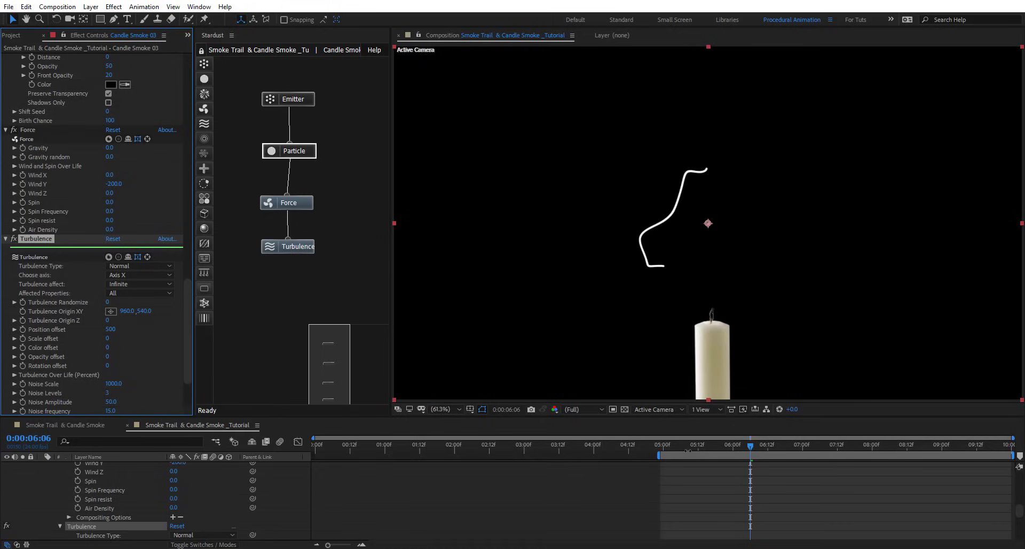
left_click_drag(691, 453, 791, 453)
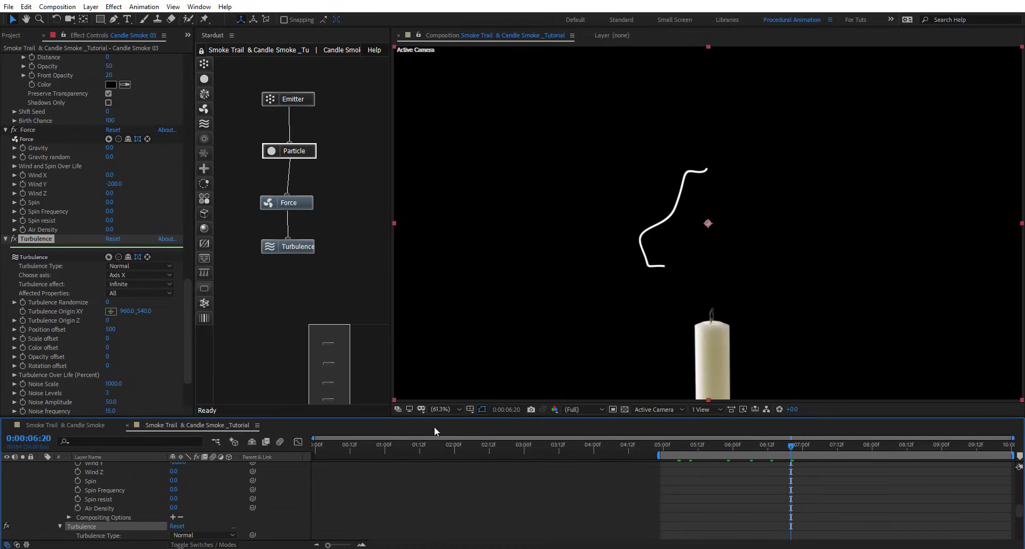
- Show the Turbulence guides in the composition view and set Turbulence affect to Sphere
left_click(138, 257)
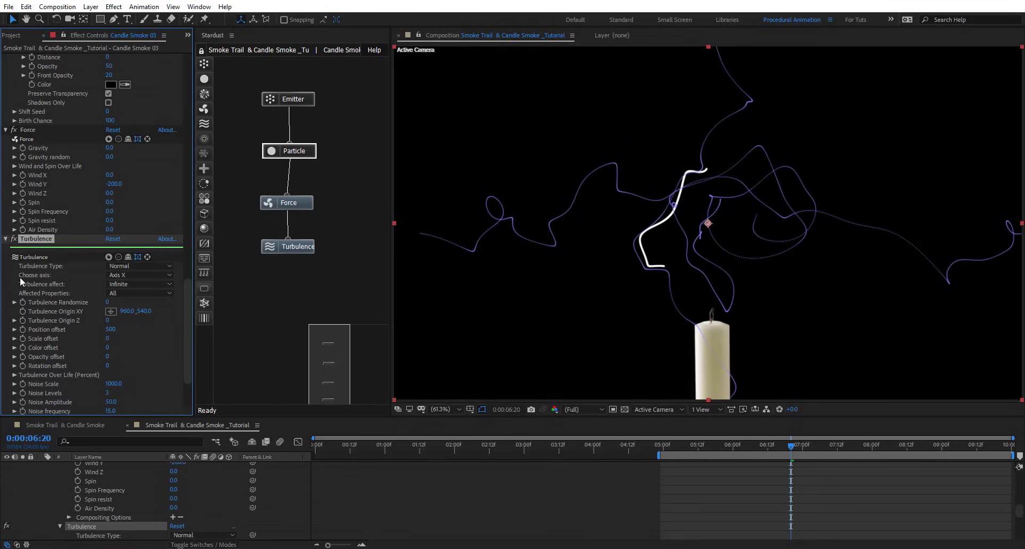
left_click(143, 281)
left_click(140, 307)
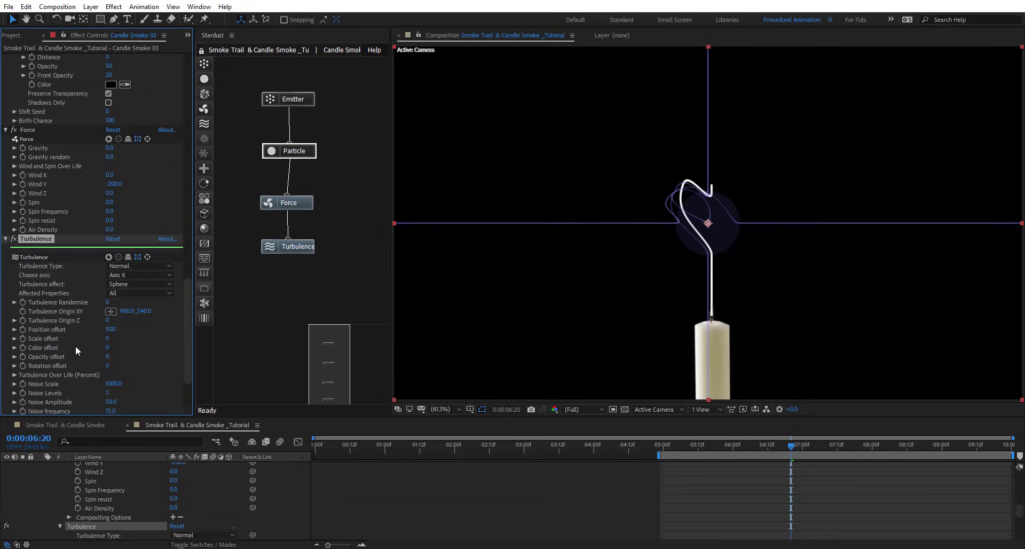
- Set the turbulence Sphere size to 600 and move its origin straight up to about 960, 256
scroll(137, 380, "down", 3)
left_click(110, 392)
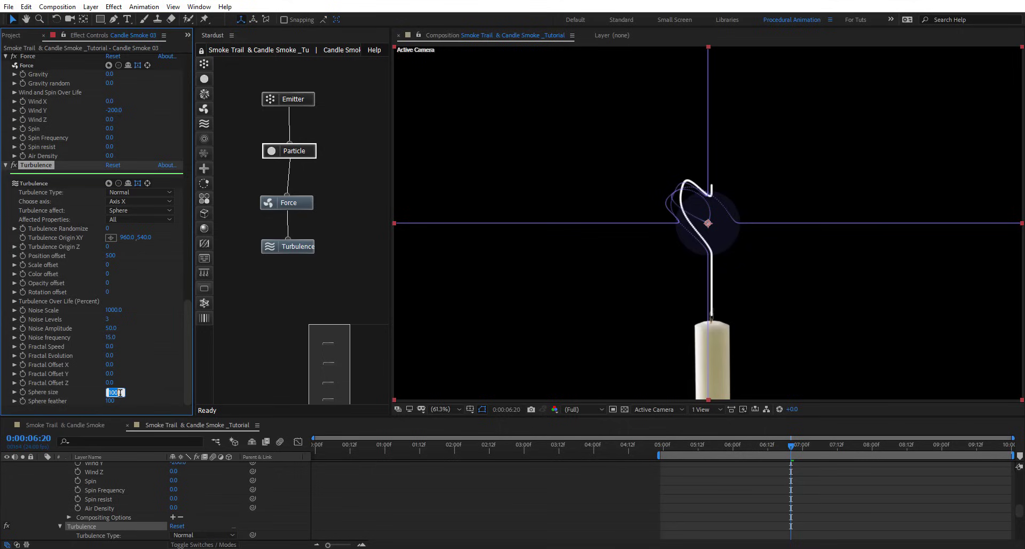
type("600")
key("Return")
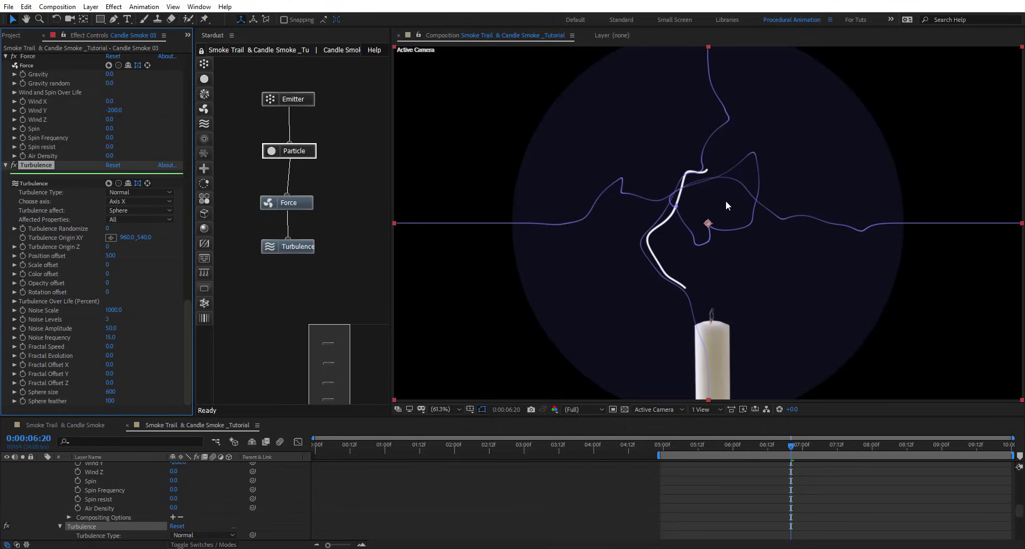
left_click_drag(708, 224, 707, 130)
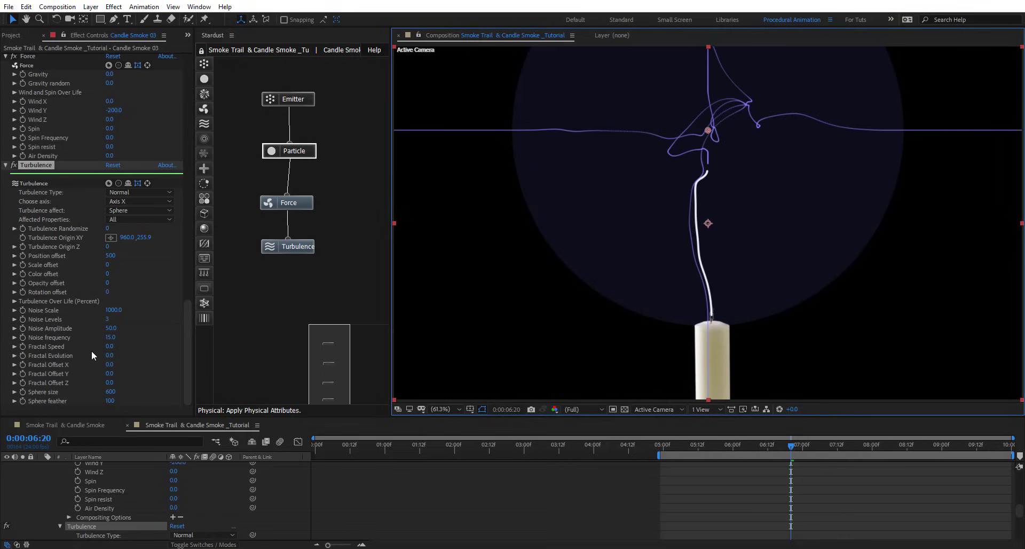
- Set the turbulence Fractal Speed to 10 and preview the smoke's motion
left_click(109, 346)
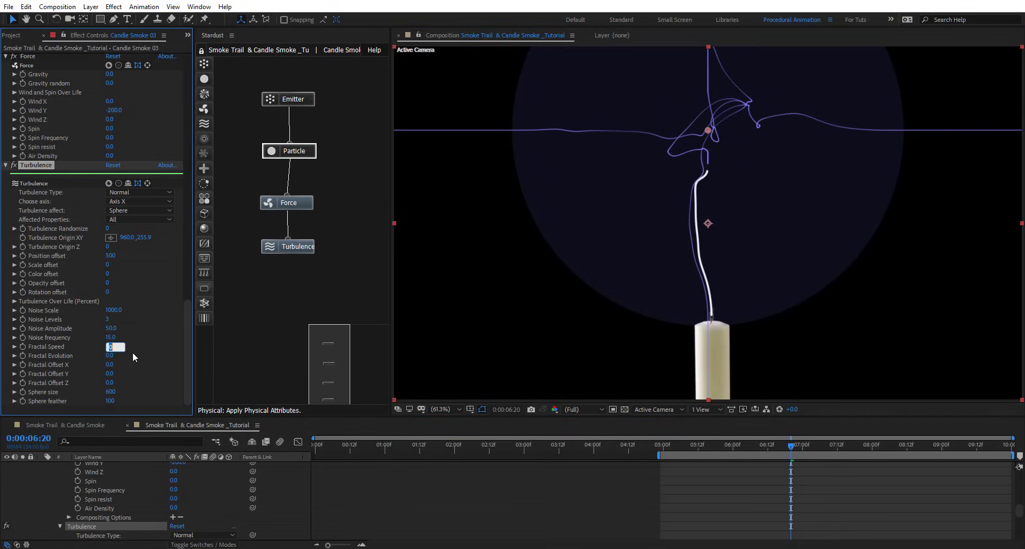
key("Return")
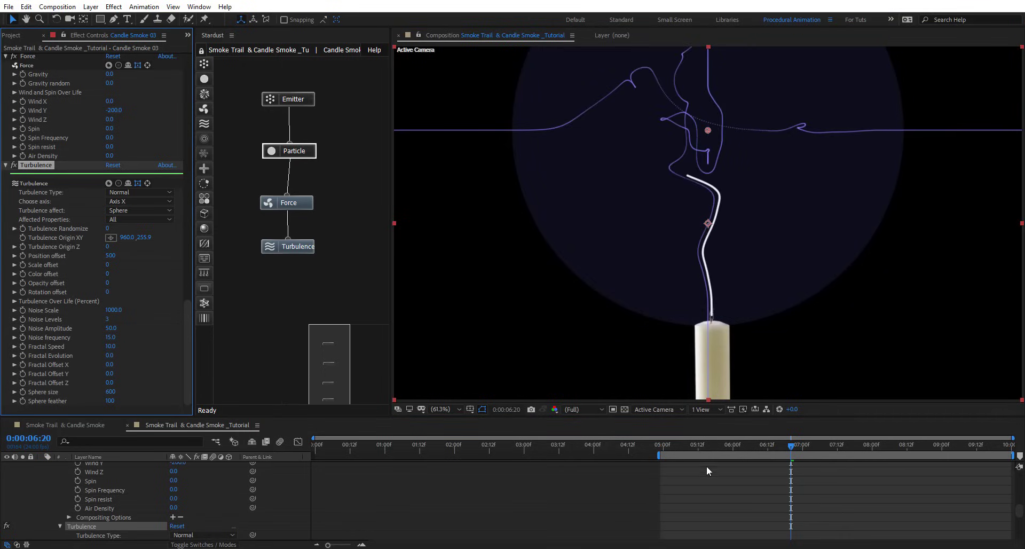
left_click(682, 445)
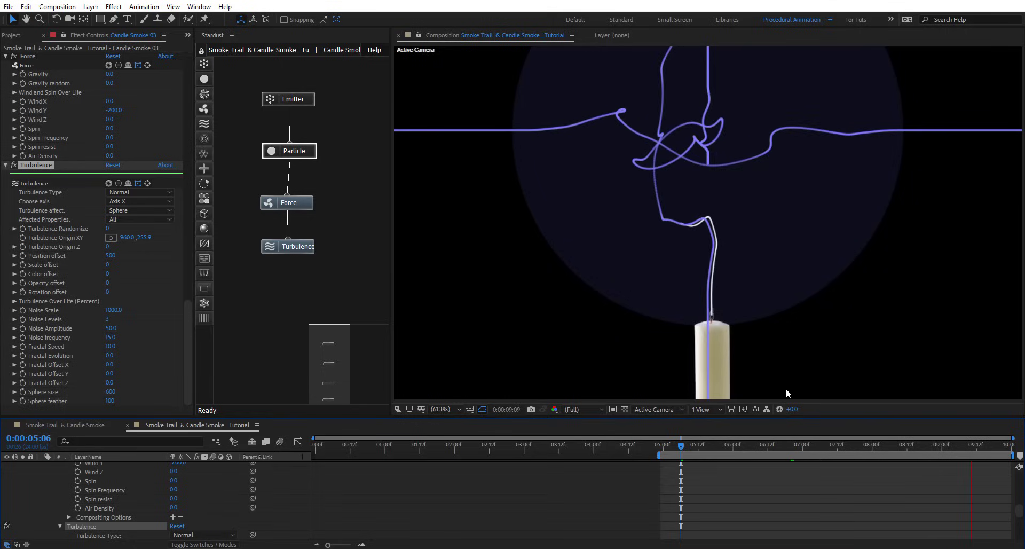
left_click(675, 451)
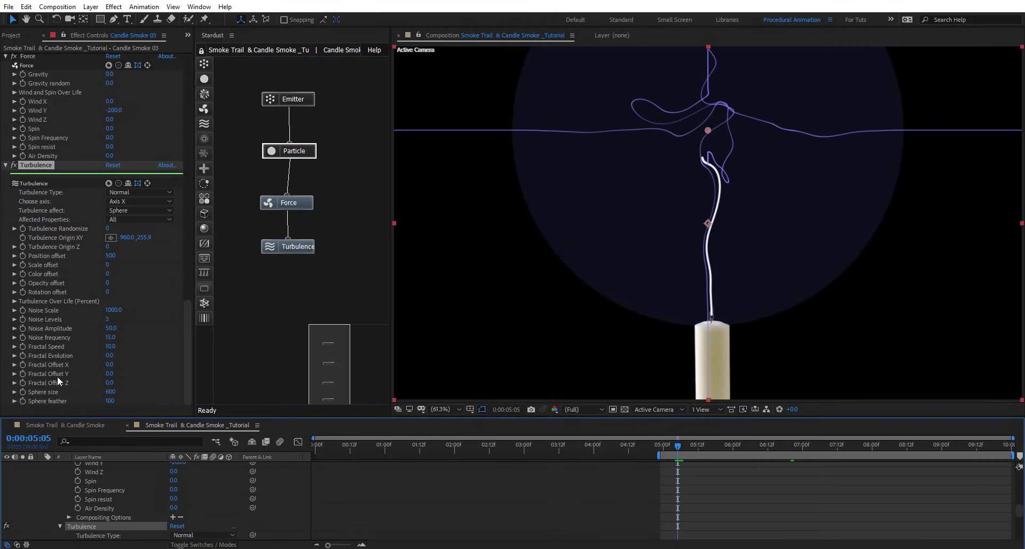
- Keyframe the turbulence Fractal Offset Y at -10 and shift that keyframe to slightly before 5 seconds
left_click(22, 374)
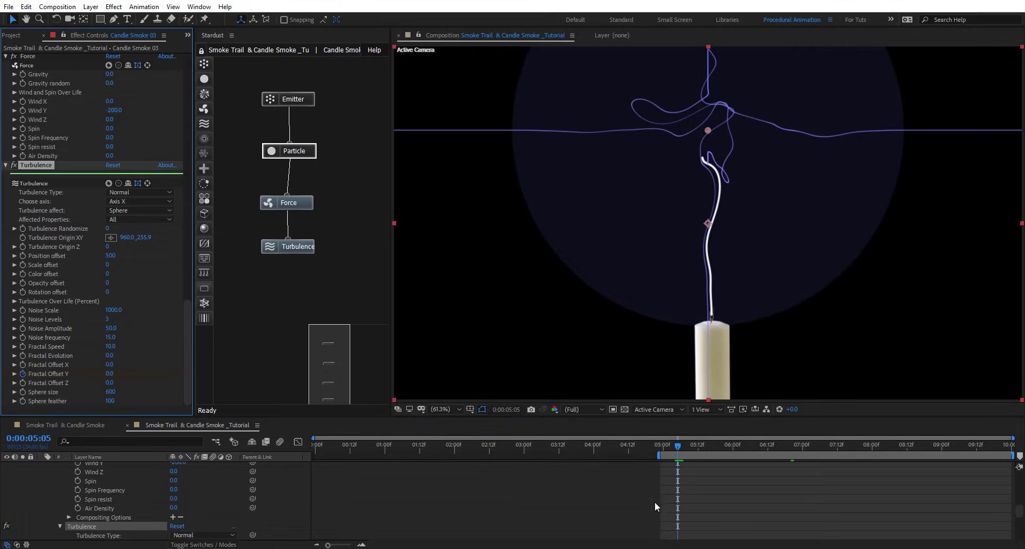
left_click(110, 374)
type("-10")
key("Return")
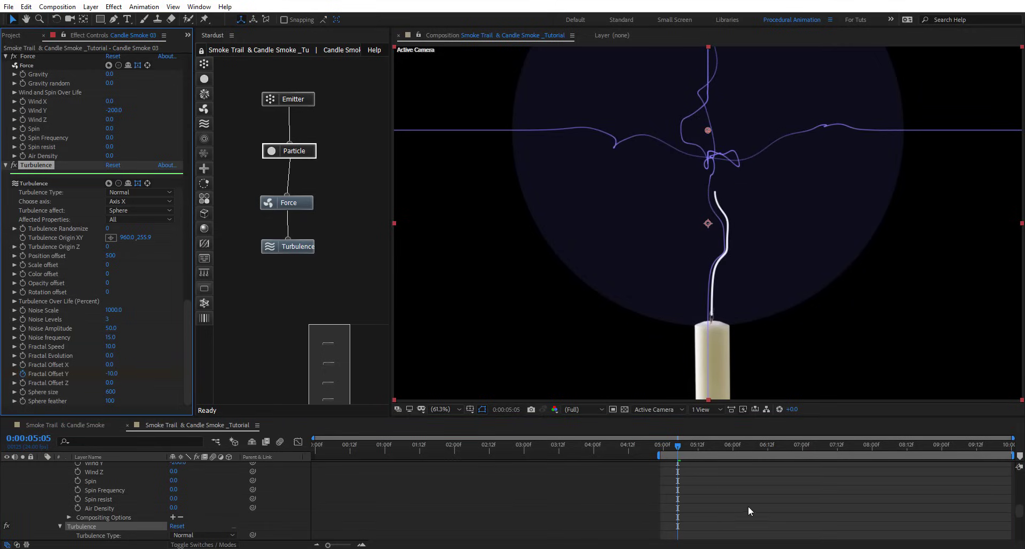
key("u")
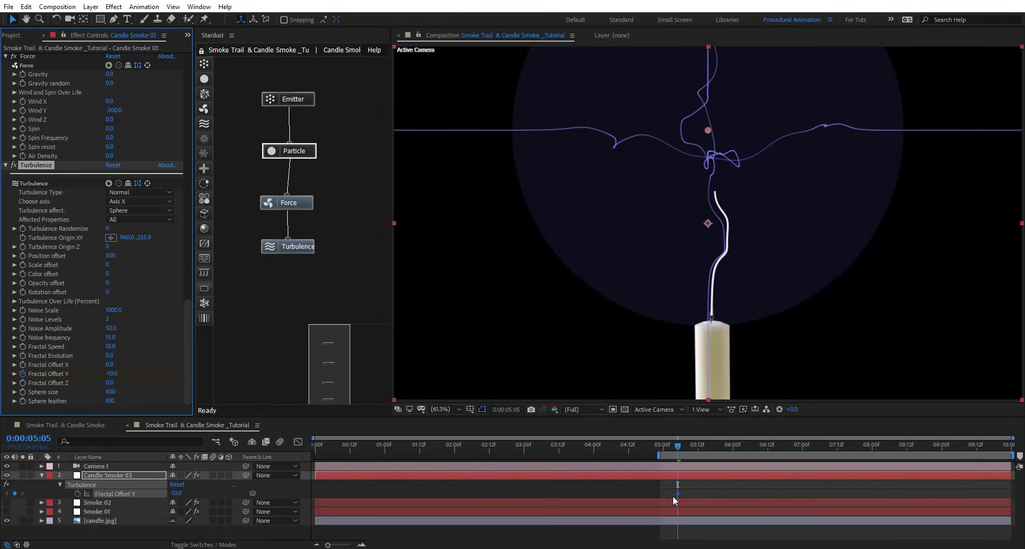
left_click_drag(676, 492, 643, 494)
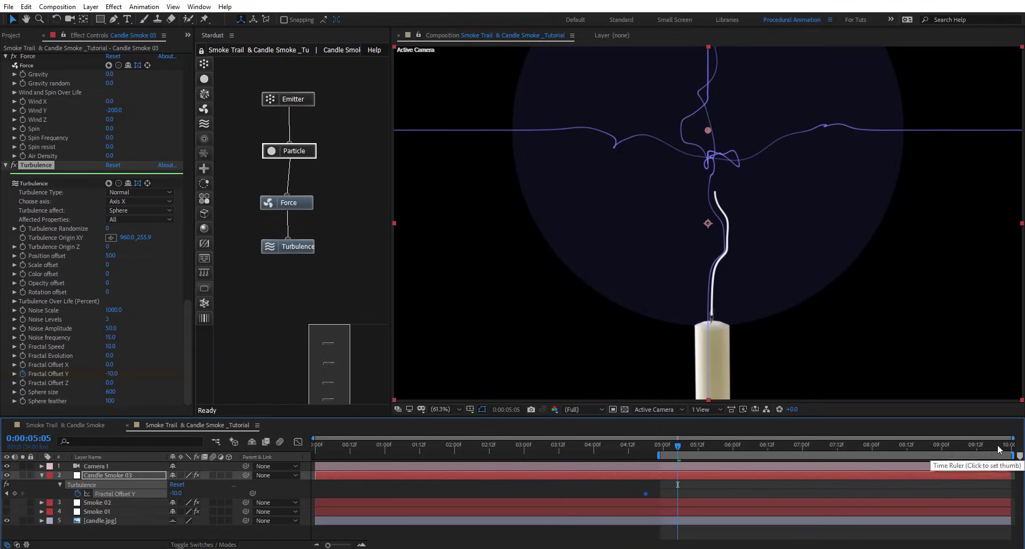
- Add a Fractal Offset Y keyframe of 0 at the last frame, 0:00:09:23, and preview the animation from about 5 seconds
left_click_drag(998, 444, 1009, 445)
left_click(112, 374)
type("0")
key("Return")
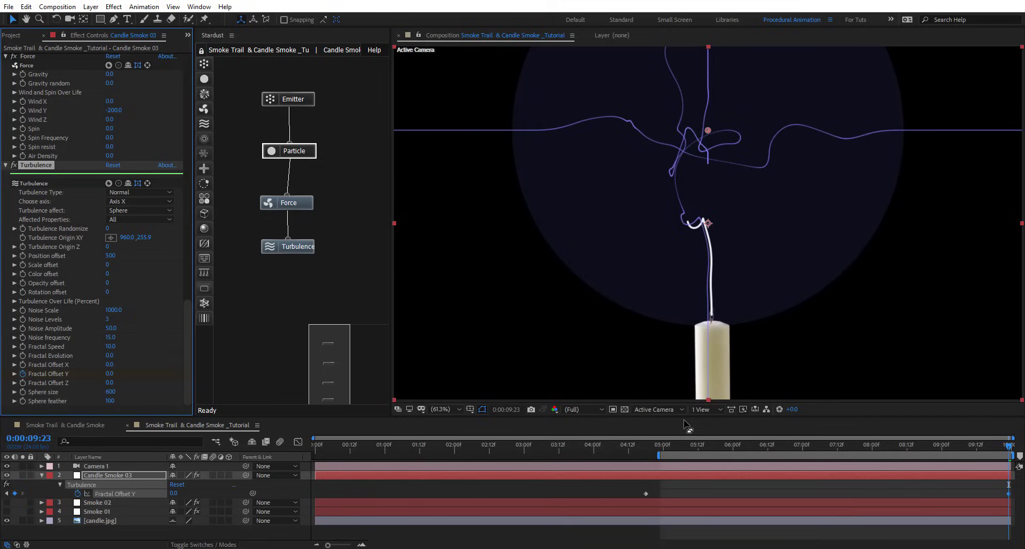
left_click(671, 442)
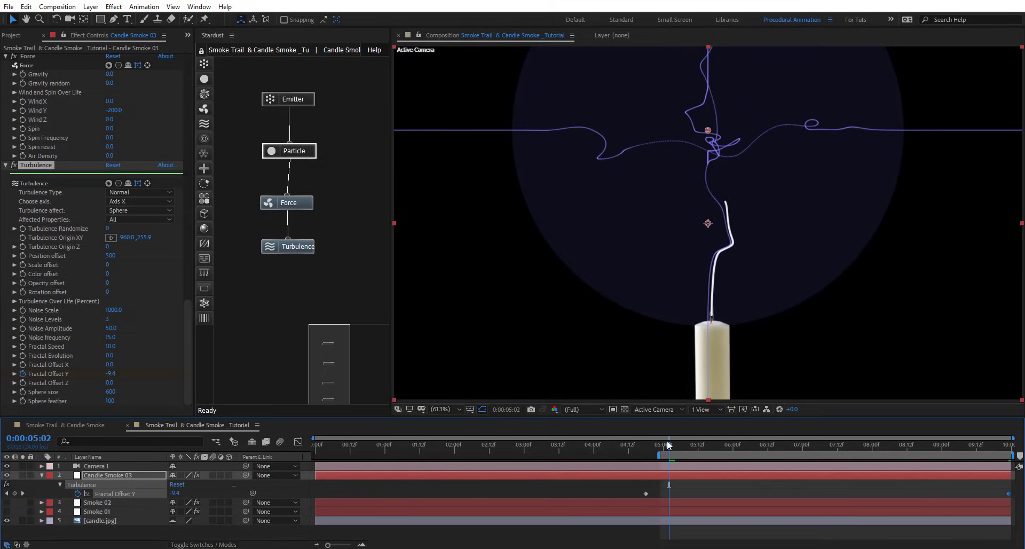
key("space")
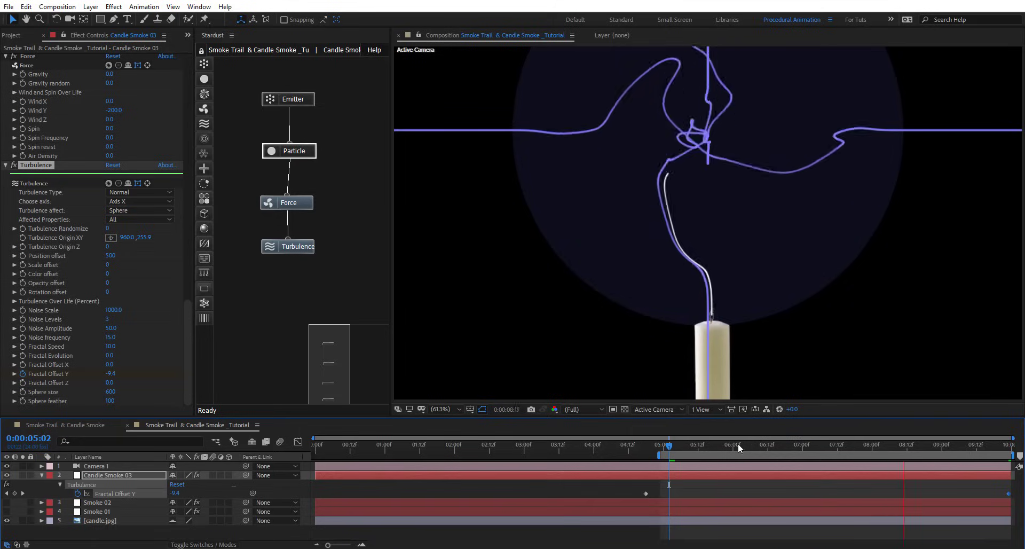
- Set the Force node's Wind Y to -290 and Wind X to 30, and scrub the timeline to check the drift
left_click(298, 207)
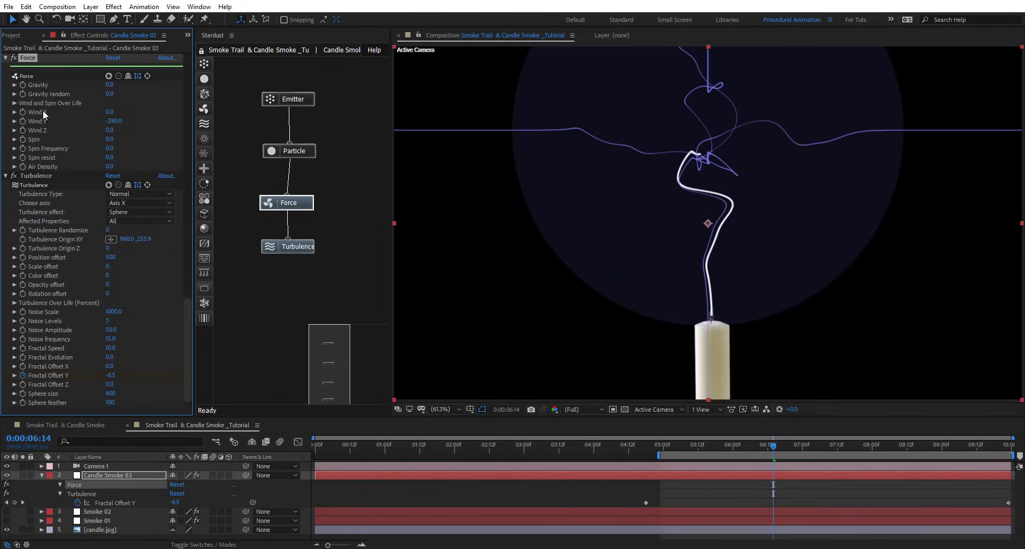
left_click(105, 114)
type("30")
key("Return")
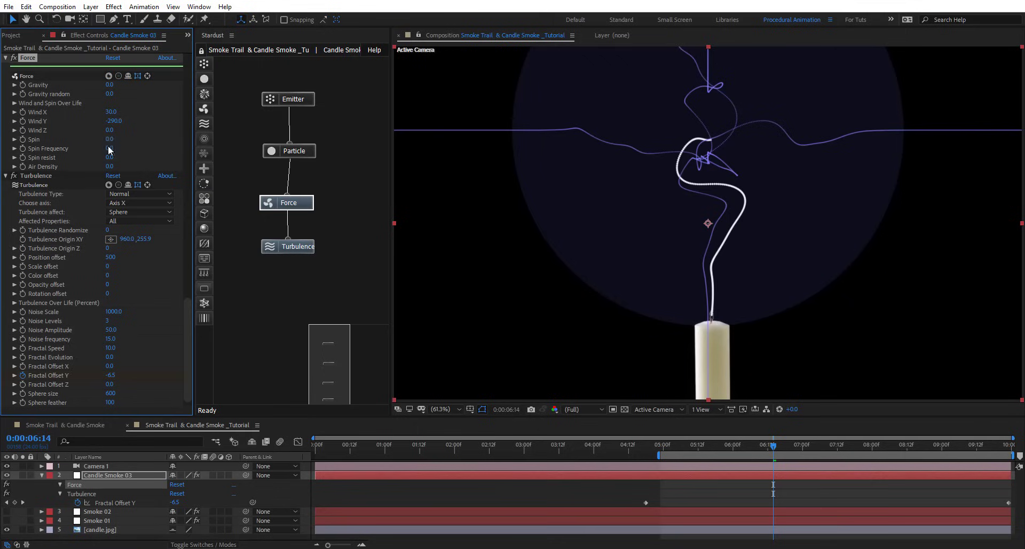
left_click_drag(676, 448, 863, 456)
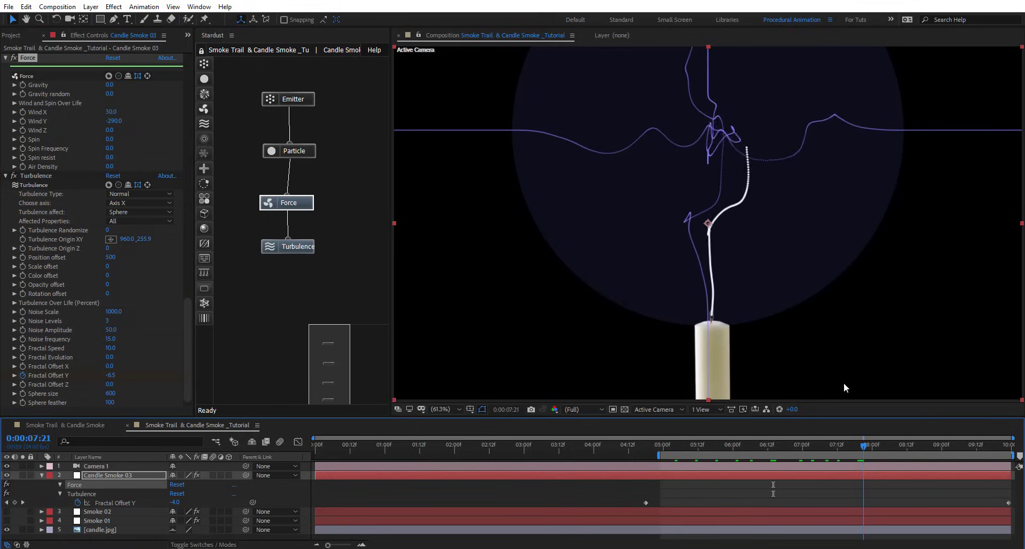
- Set the Emitter's Particles Per Second to 500, fit the composition in the viewer, and scrub the timeline to check the smoke line
key("/")
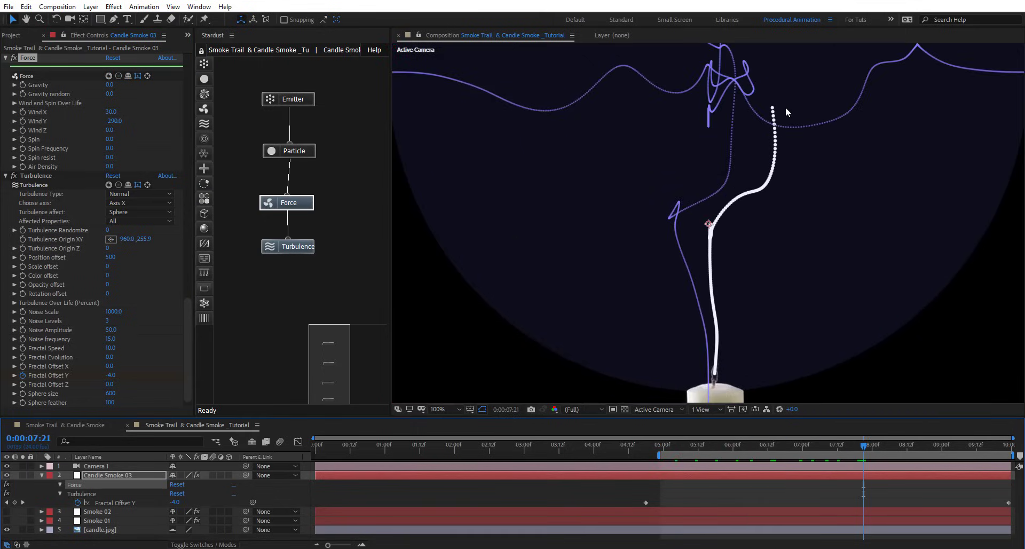
left_click(306, 101)
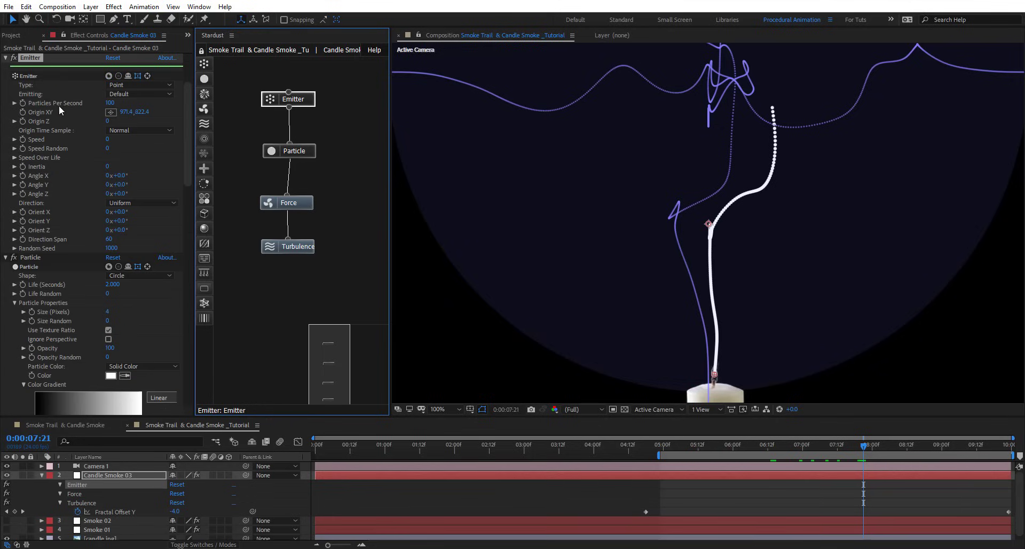
left_click(110, 104)
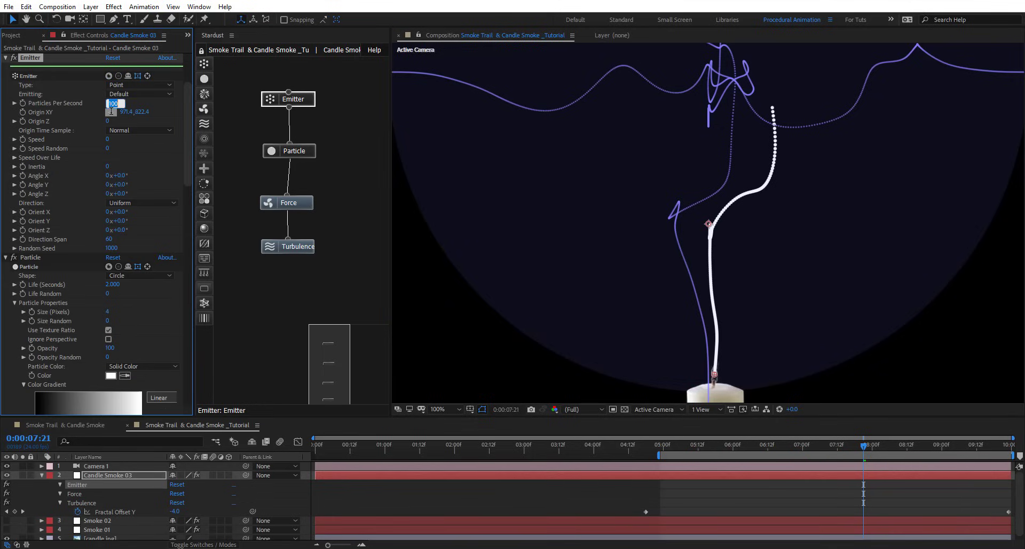
key("Return")
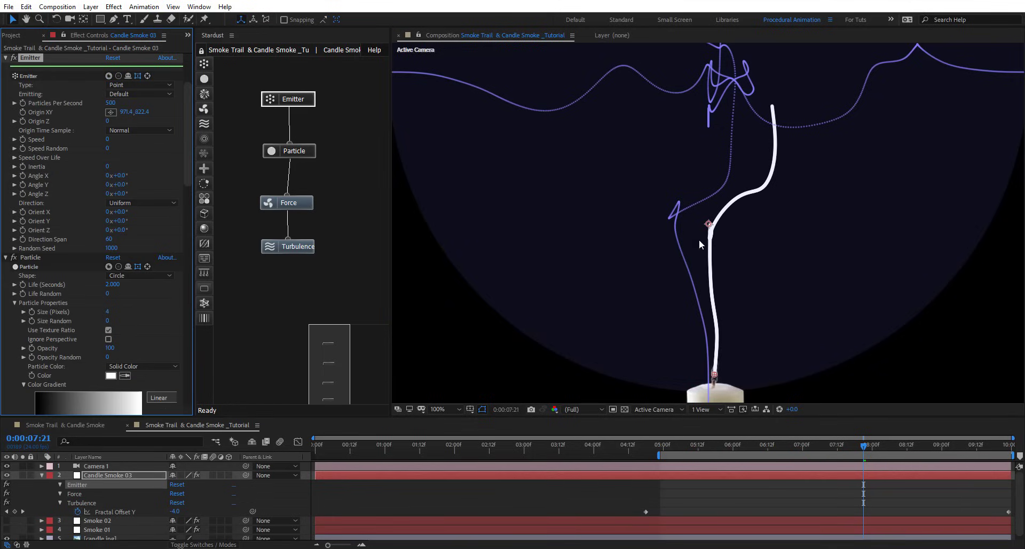
key("comma")
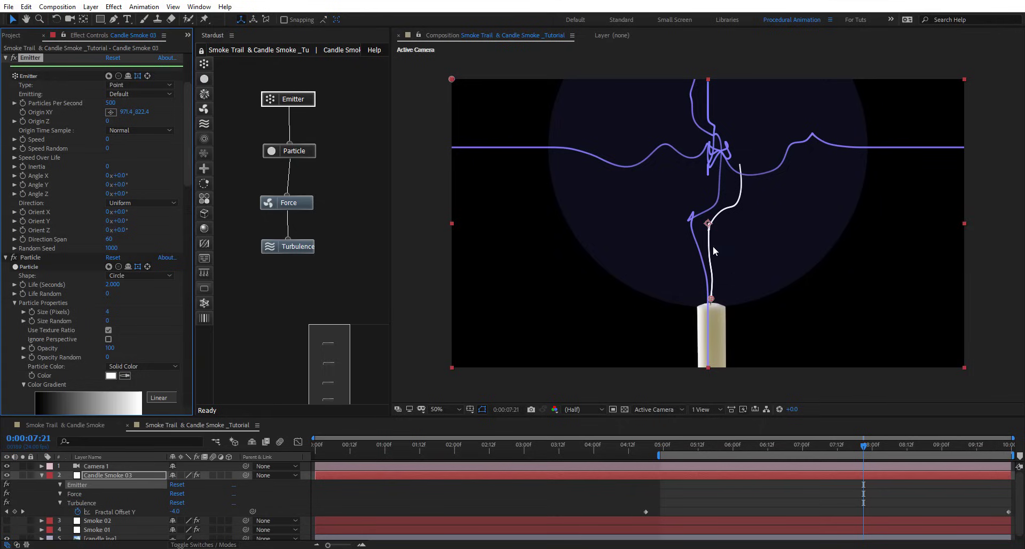
left_click(450, 411)
left_click(457, 227)
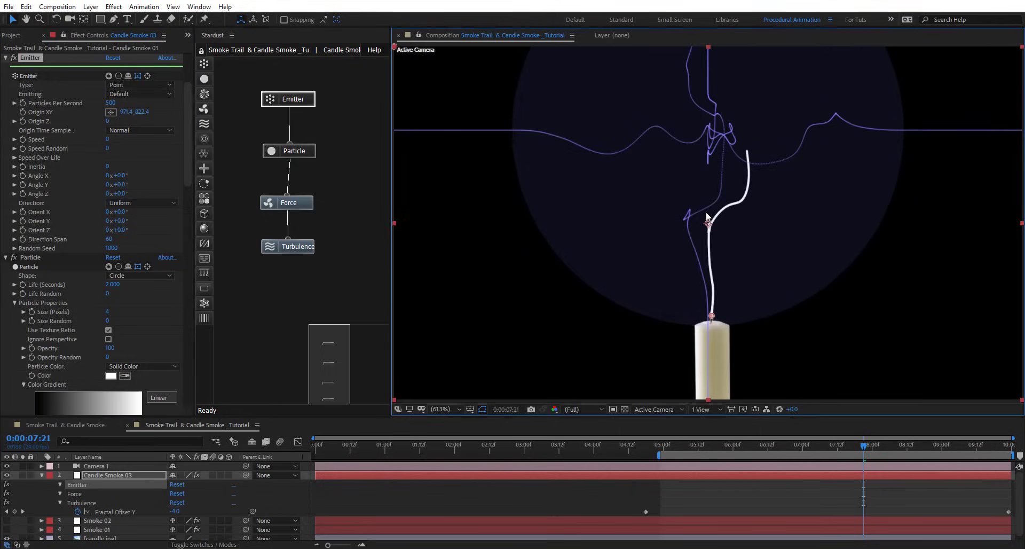
left_click_drag(670, 448, 940, 453)
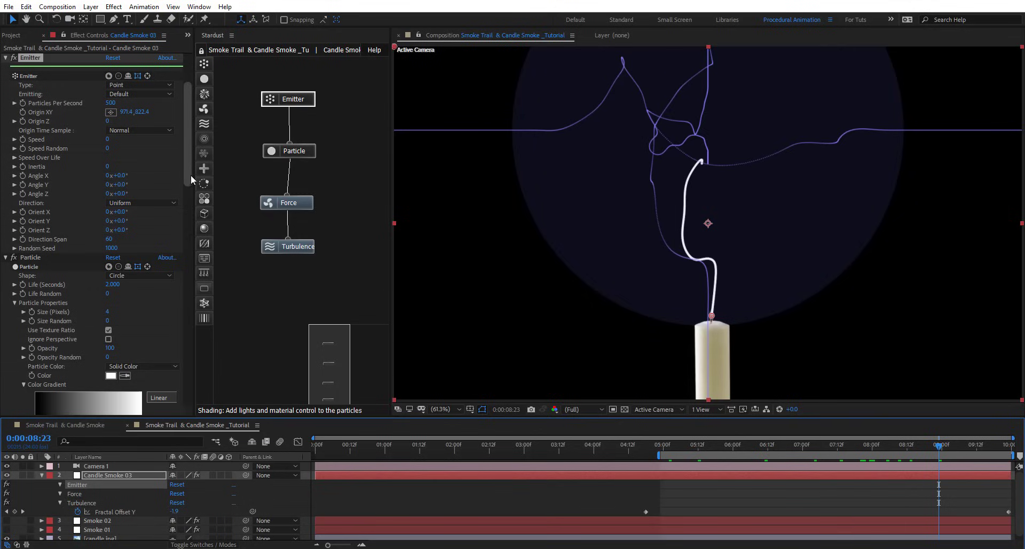
- Shape the Particle node's Size over-life curve with lowered ends, finishing at 33, and two raised inner points, one at life 70, value 74
left_click(308, 154)
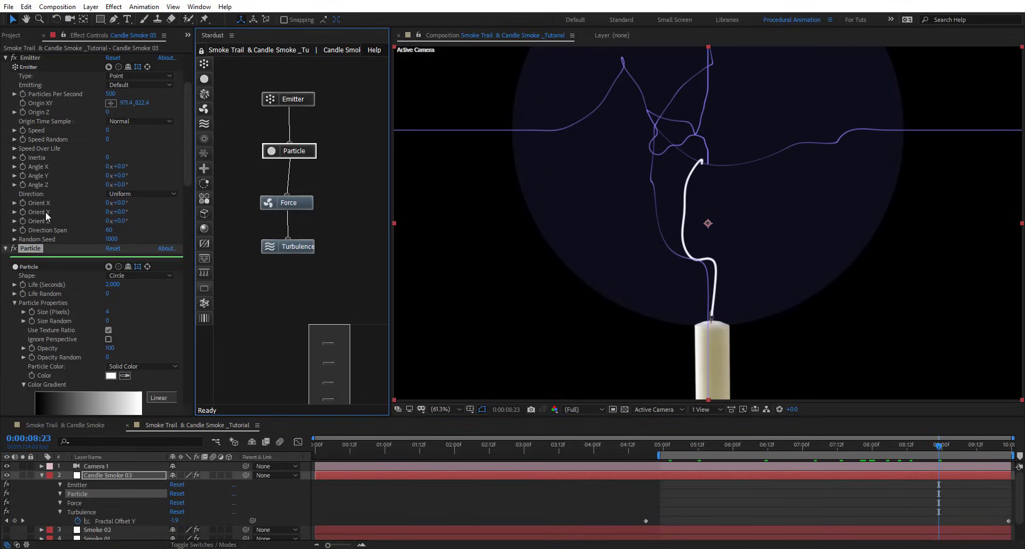
scroll(61, 235, "down", 5)
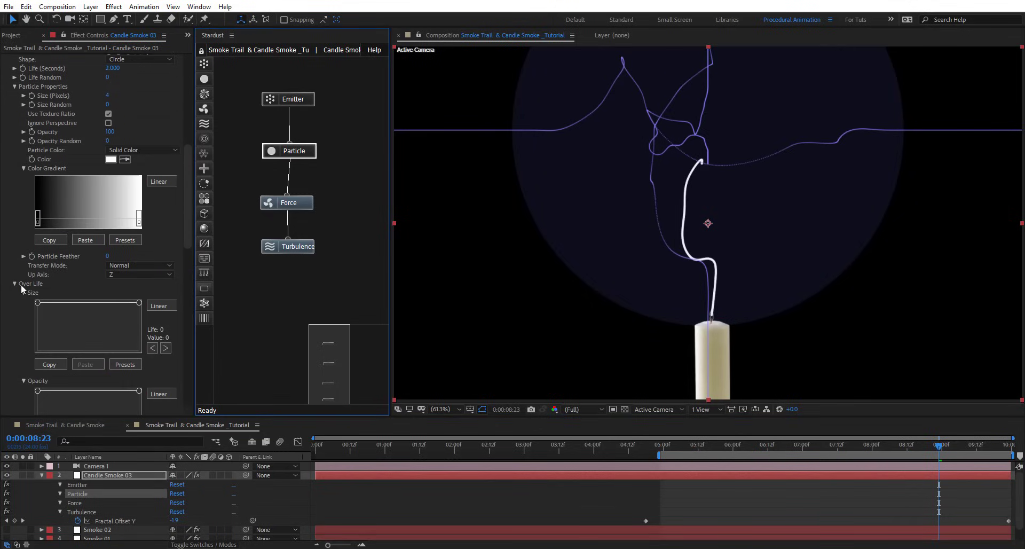
scroll(25, 284, "down", 3)
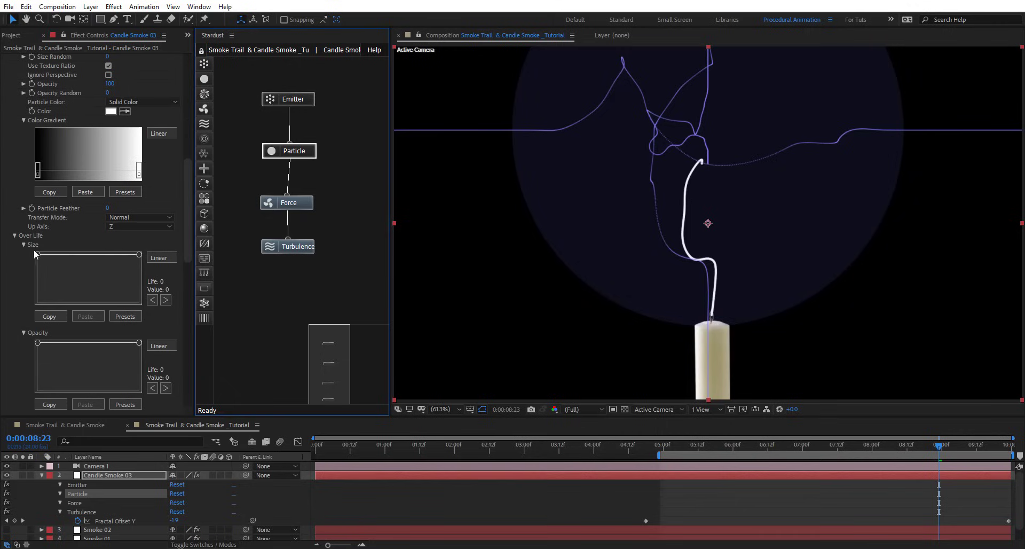
left_click_drag(37, 255, 34, 287)
left_click_drag(138, 254, 139, 288)
left_click(88, 285)
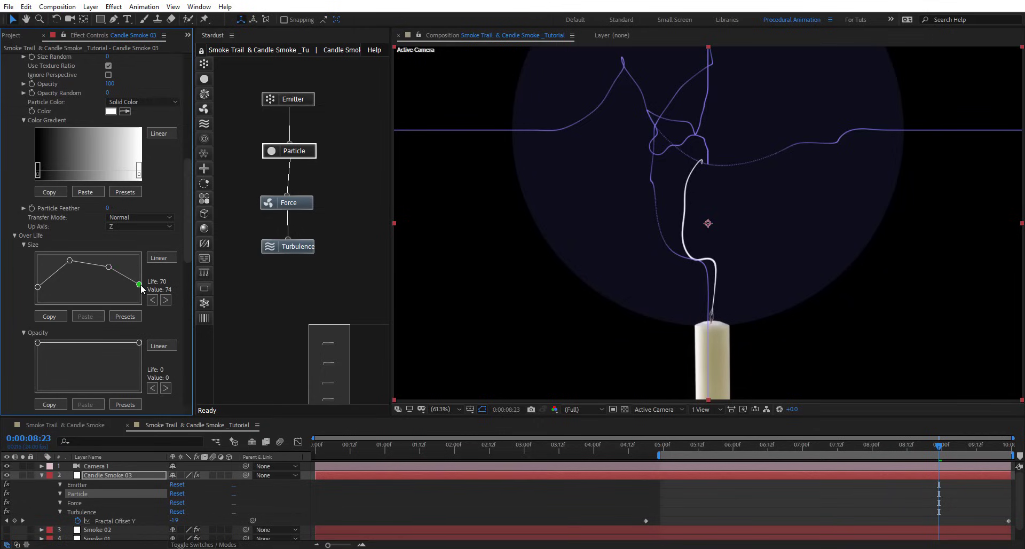
- Shape the Particle Opacity over-life curve with a lowered start, raised inner points including 80 at life 59 and 64 at life 85, ending at 22
left_click_drag(139, 344, 143, 376)
left_click(38, 344)
left_click_drag(33, 352, 97, 352)
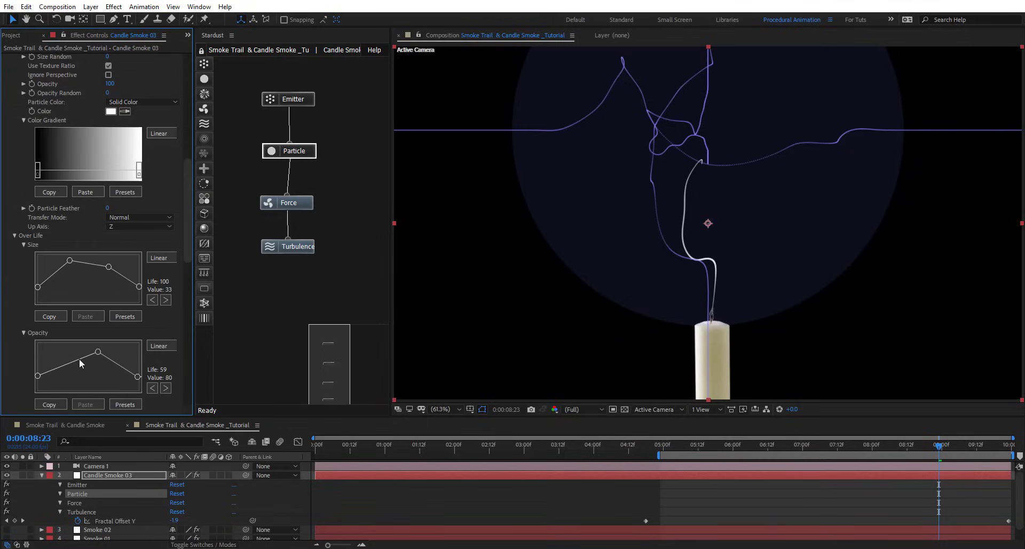
left_click(65, 355)
left_click(124, 359)
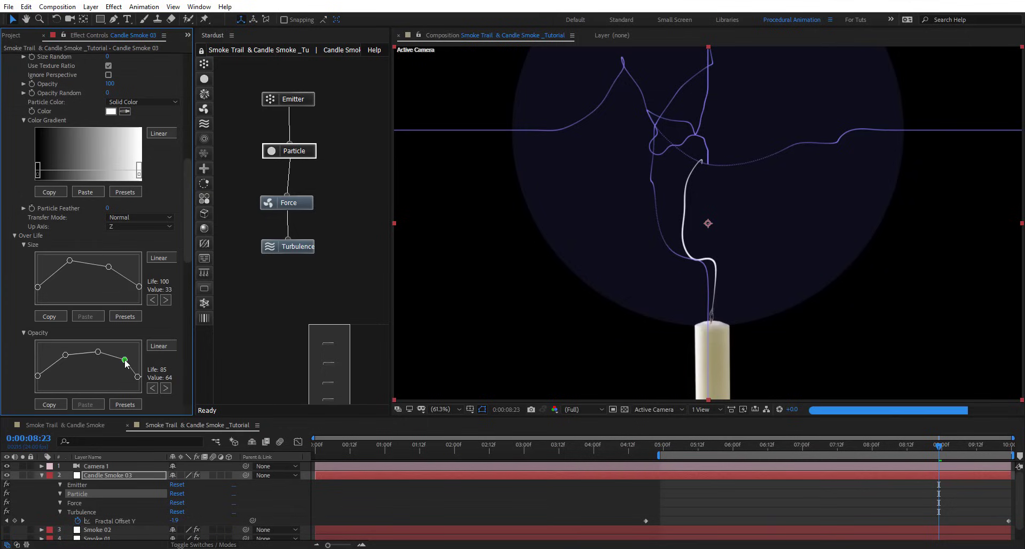
left_click_drag(139, 378, 143, 381)
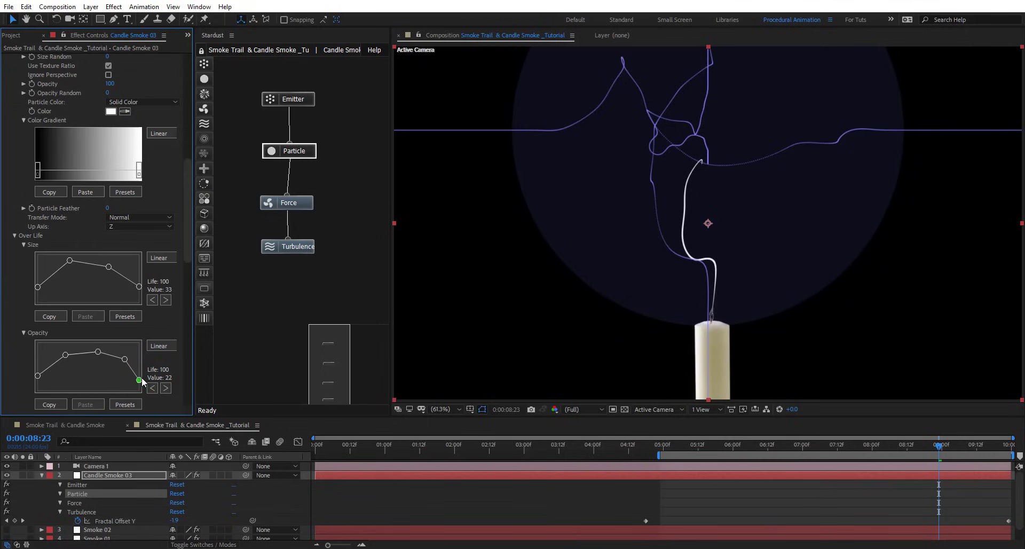
- Set the particle Opacity to 4 and inspect the faint smoke line up close
scroll(99, 241, "up", 6)
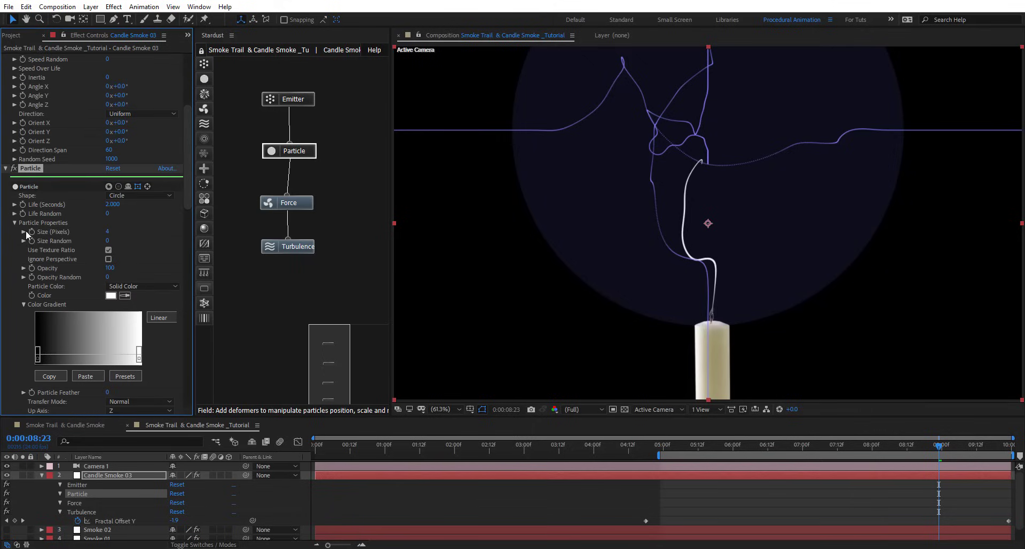
left_click(110, 268)
type("3")
key("Return")
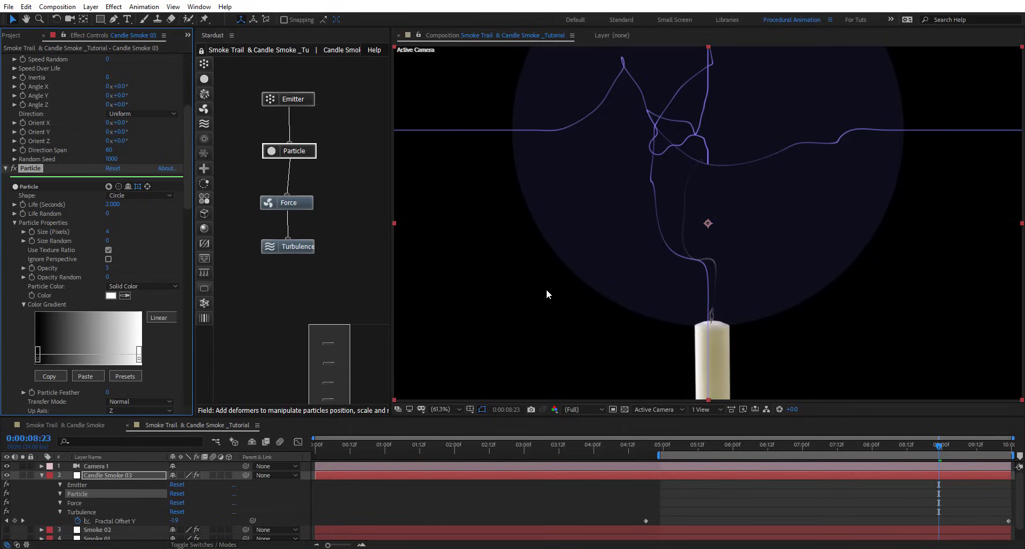
left_click_drag(107, 271, 126, 272)
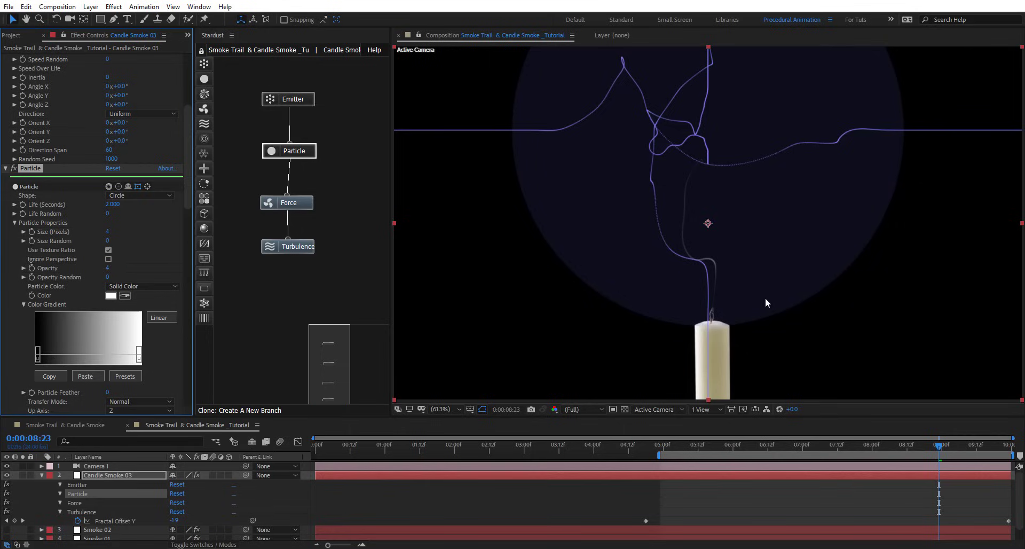
key("period")
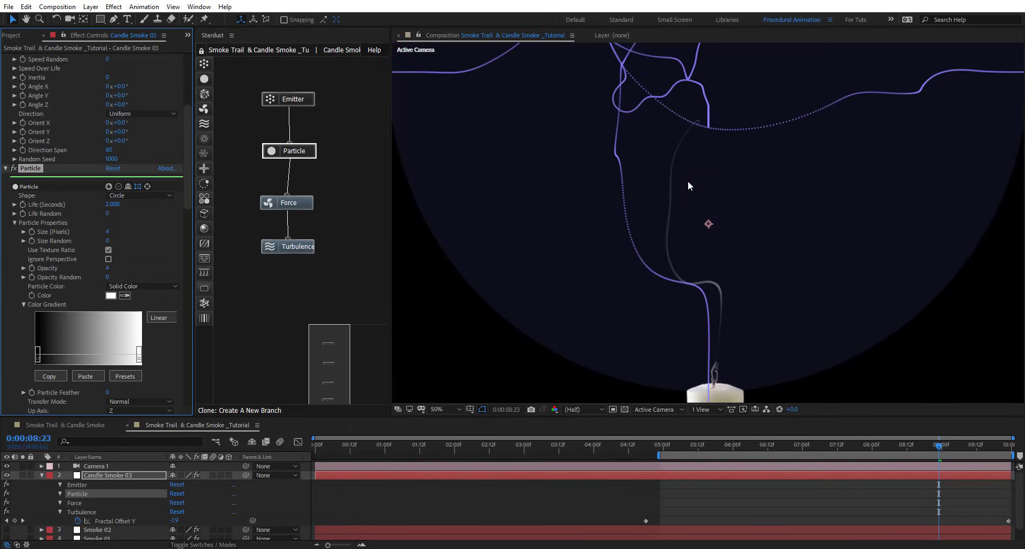
key("comma")
- Add a Replica node on a separate branch from the Particle node, and reposition the Particle node to make room
left_click(373, 215)
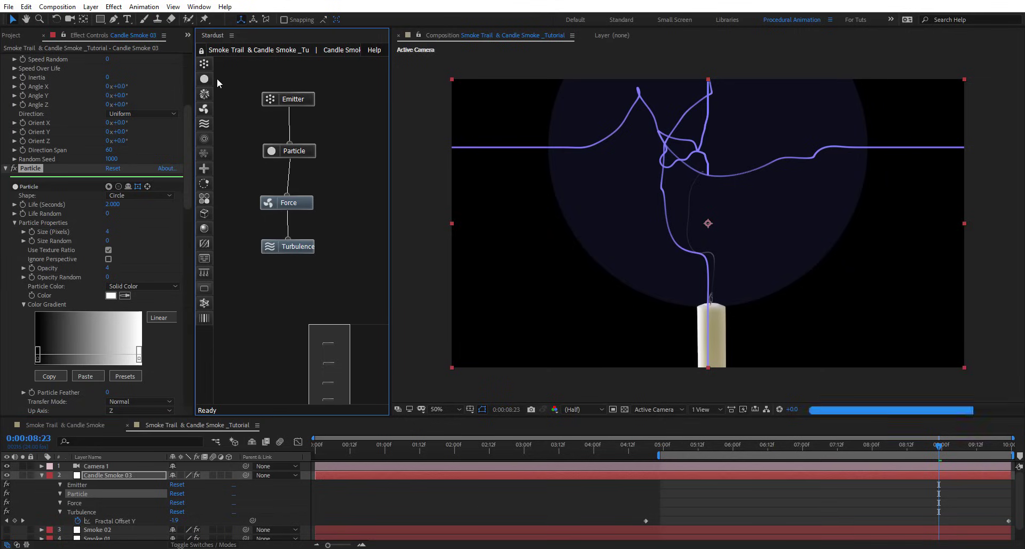
left_click_drag(222, 155, 341, 151)
left_click(365, 243)
- Set the Replica node's Replicates to 100 and its Offset Y to -1
scroll(29, 275, "down", 3)
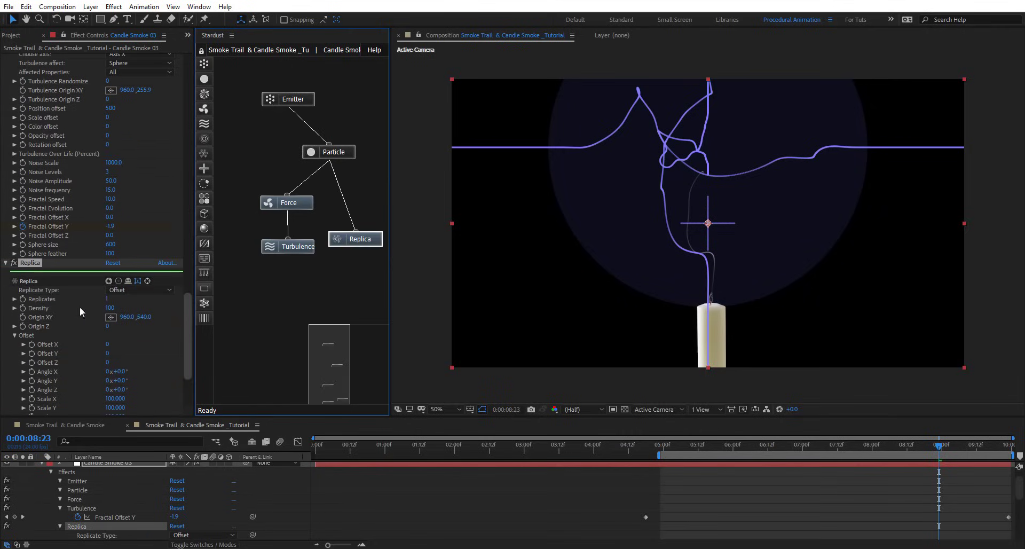
scroll(109, 299, "down", 1)
left_click(111, 291)
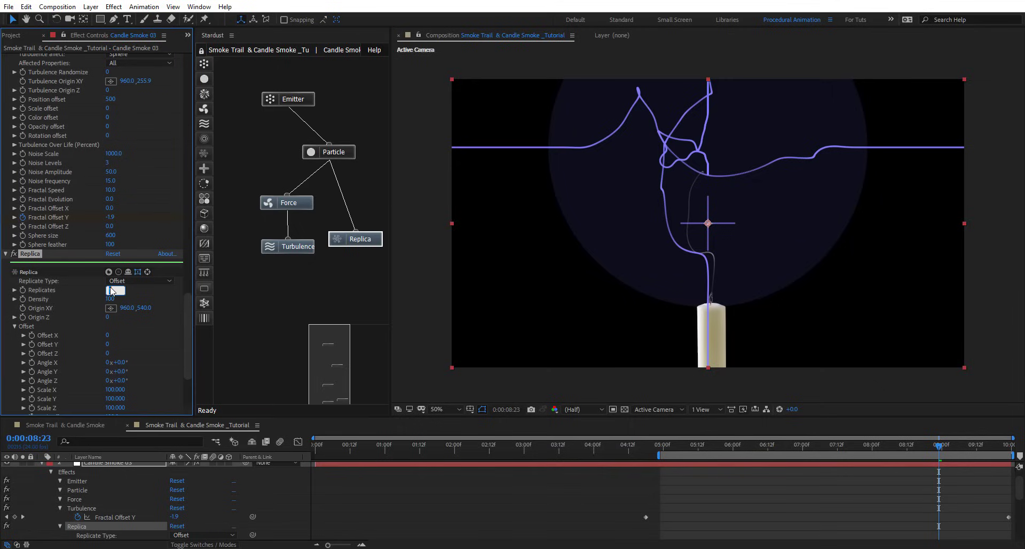
type("100")
key("Return")
left_click(107, 345)
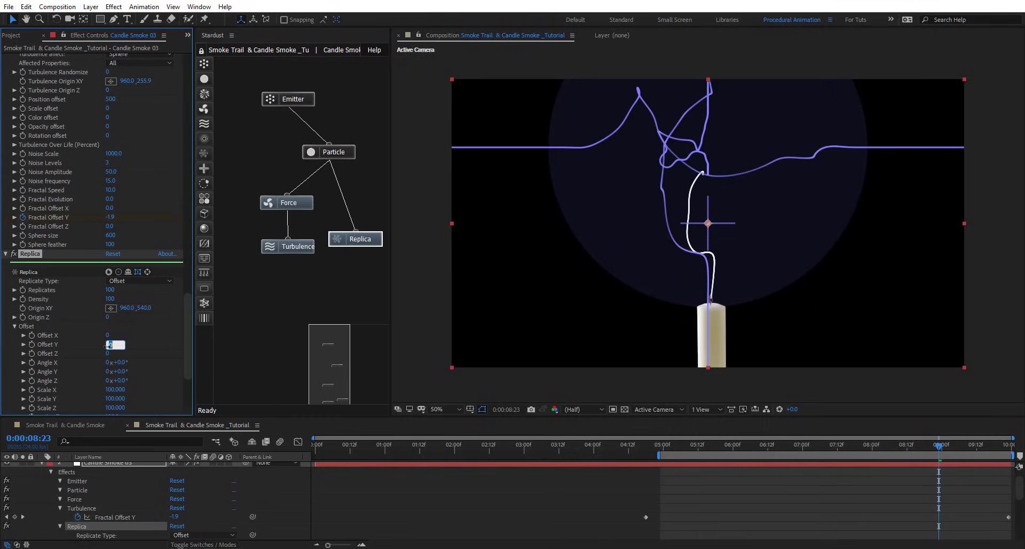
type("-1")
key("Return")
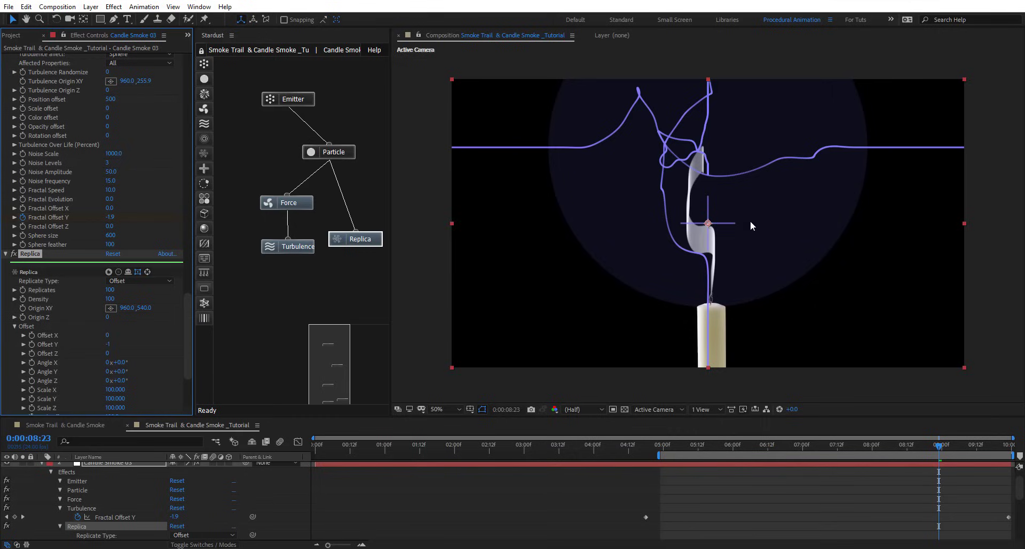
- Hide the viewer guides of the Turbulence and Replica nodes
left_click(284, 246)
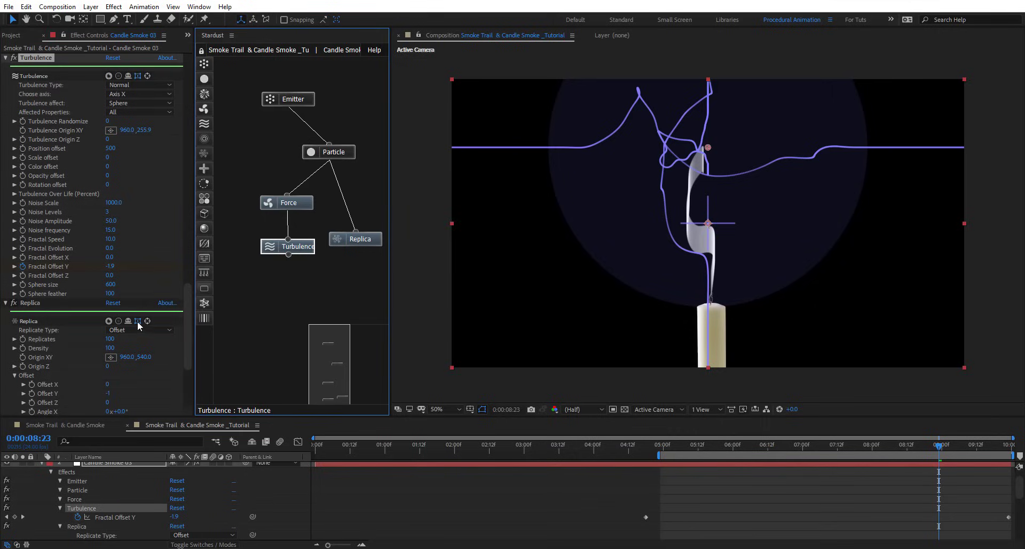
left_click(374, 238)
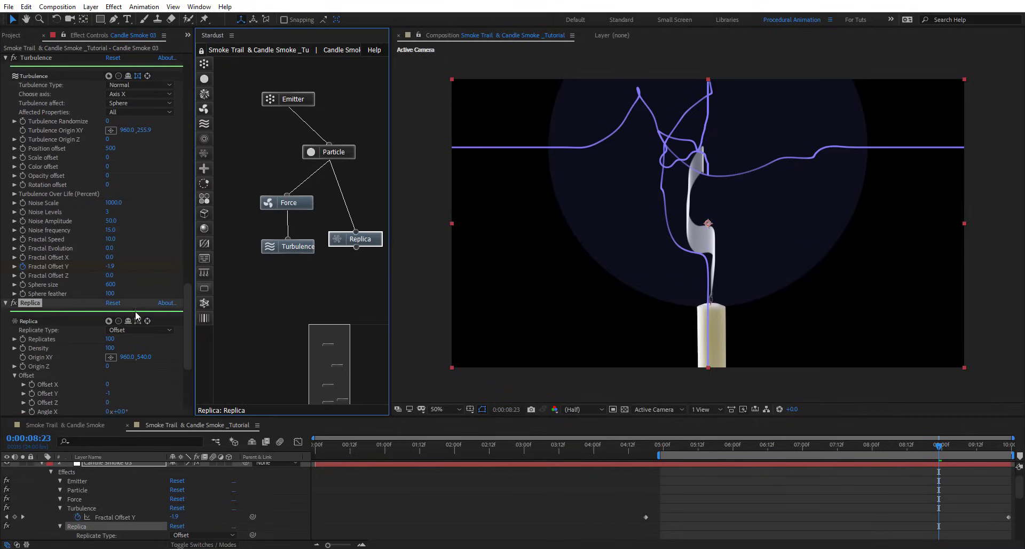
left_click(140, 76)
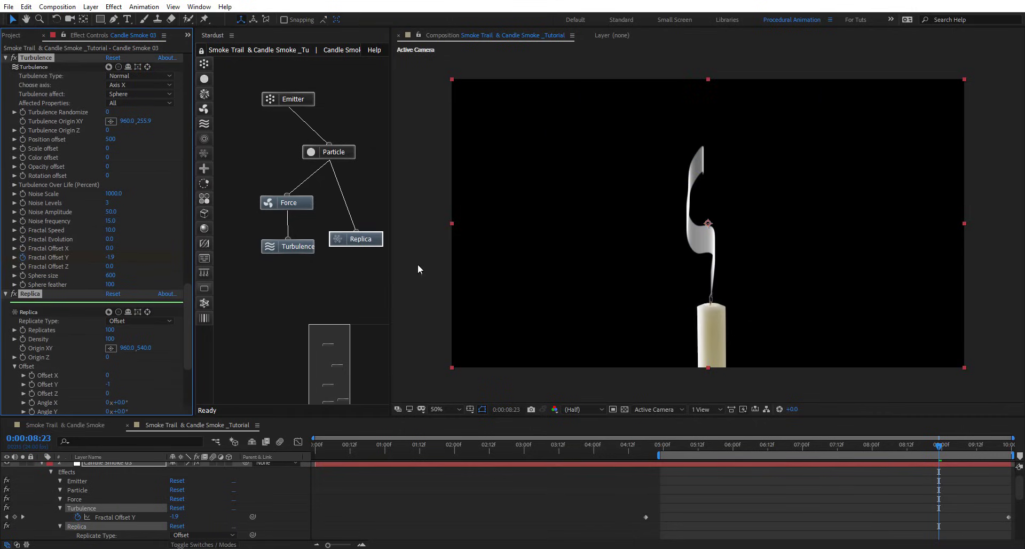
- Preview the candle smoke from about 5 seconds, and scrub to 0:00:06:21
left_click(669, 447)
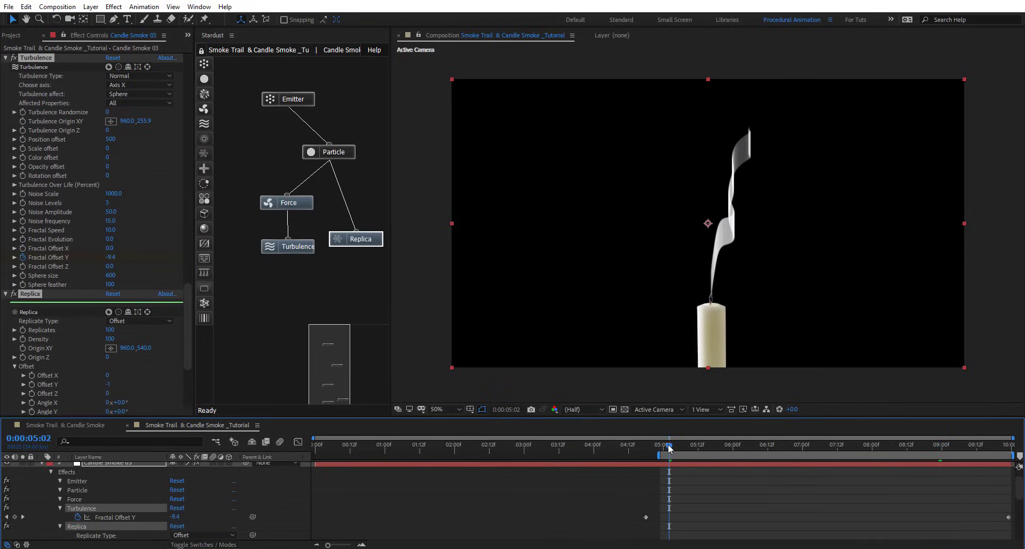
key("space")
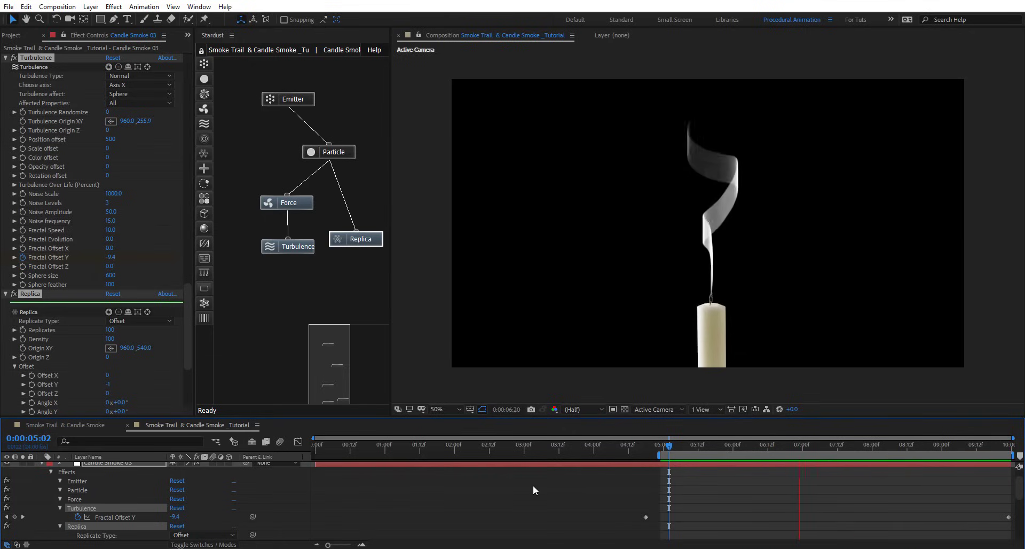
left_click_drag(633, 446, 795, 443)
- Shape the Replica's along-path Size curve with a start of 43, raised inner points, a point of 52 at life 82, and a lowered end
left_click(365, 241)
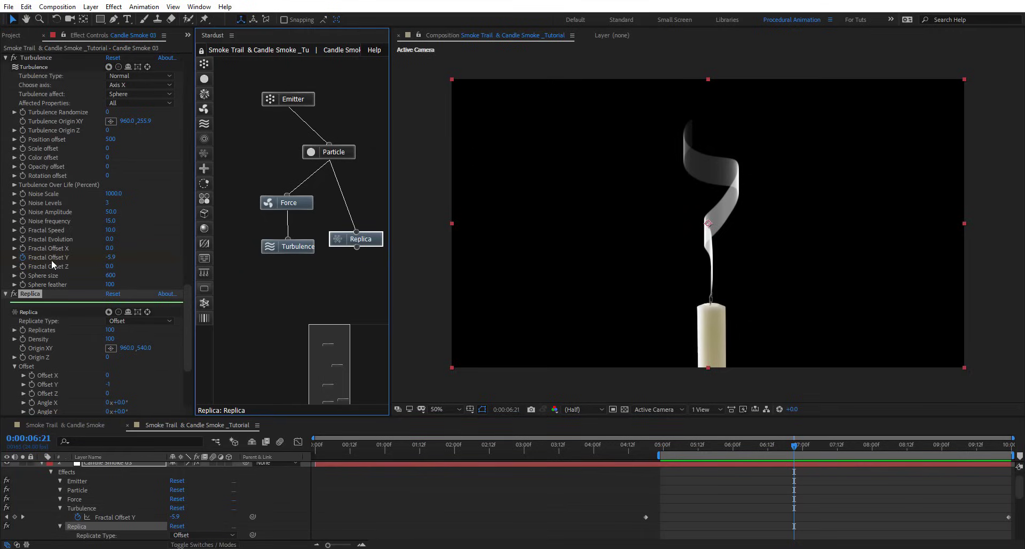
scroll(50, 282, "down", 5)
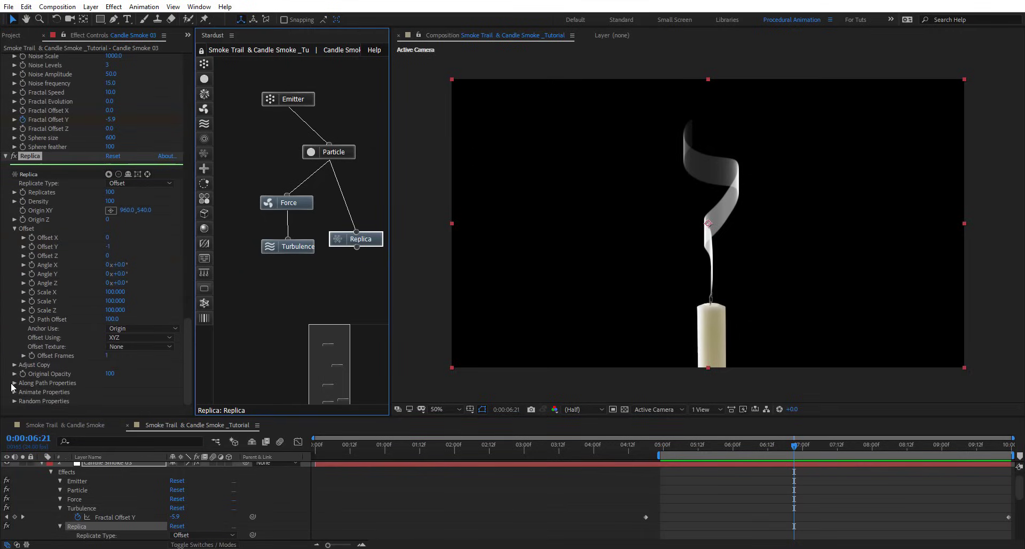
left_click(14, 383)
scroll(67, 275, "down", 8)
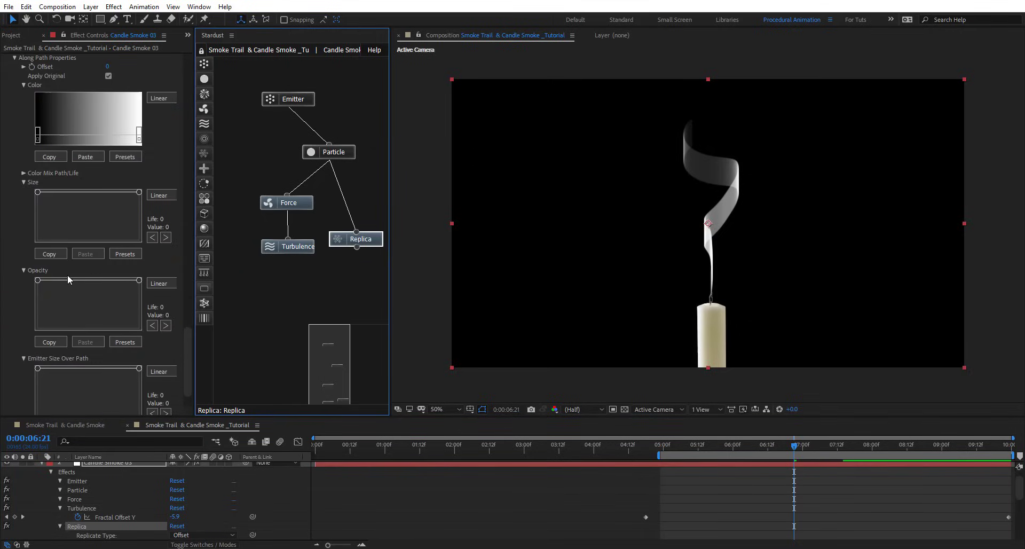
left_click(69, 274)
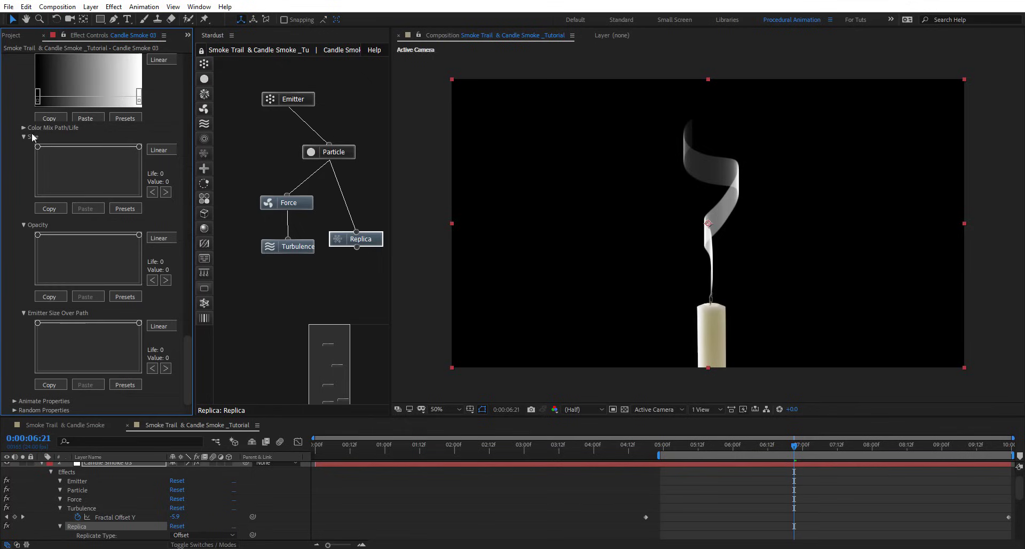
left_click_drag(35, 148, 38, 174)
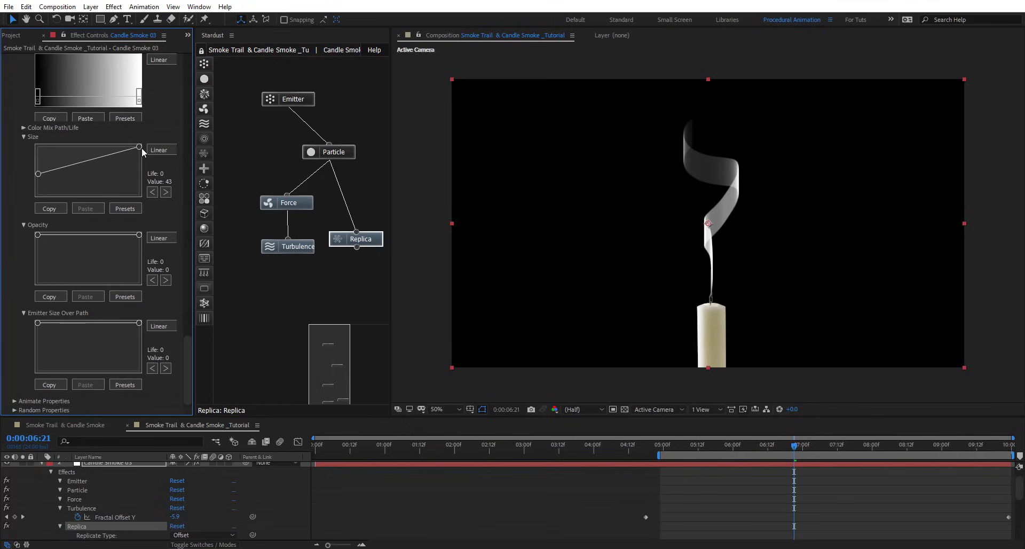
left_click_drag(146, 178, 107, 167)
left_click(63, 155)
left_click(126, 167)
left_click_drag(121, 171, 122, 170)
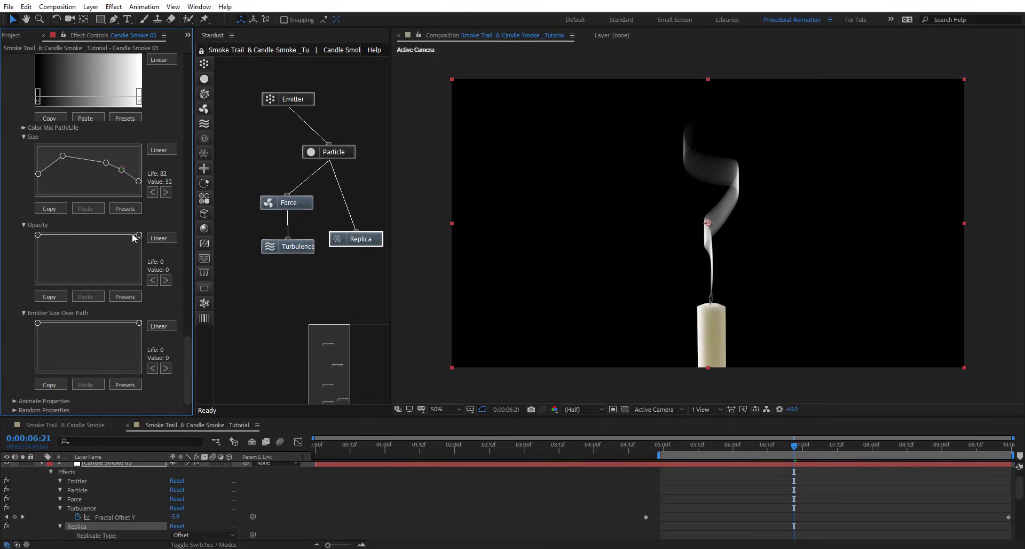
- Shape the Replica's along-path Opacity curve with both ends lowered and two raised inner points, one at life 68, value 65
left_click_drag(141, 240, 142, 272)
left_click_drag(37, 239, 82, 272)
left_click(84, 244)
left_click(132, 249)
left_click_drag(134, 250, 108, 250)
left_click(83, 245)
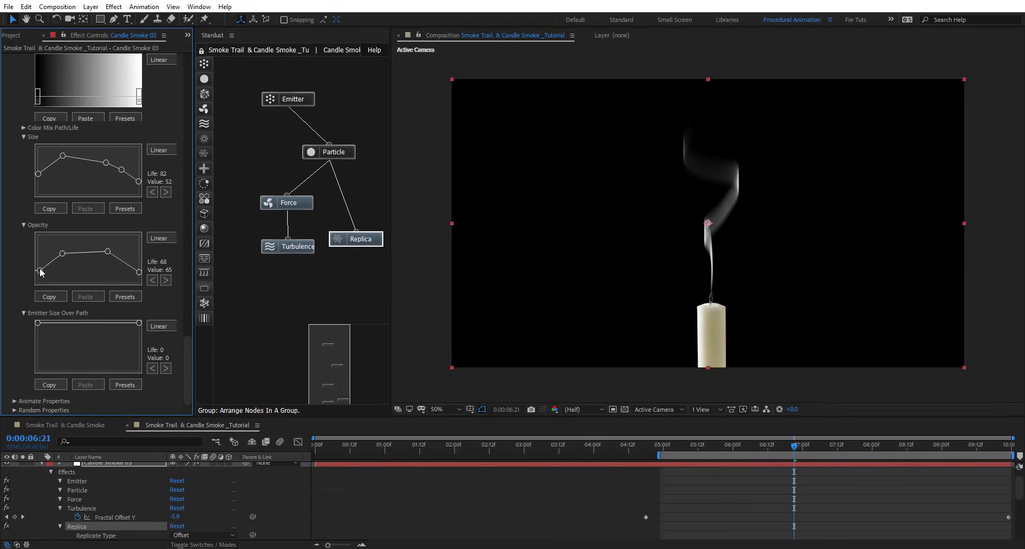
- Set the start of the Replica's along-path Opacity curve to 24, and connect a new Turbulence node below the Replica
left_click_drag(33, 273, 33, 264)
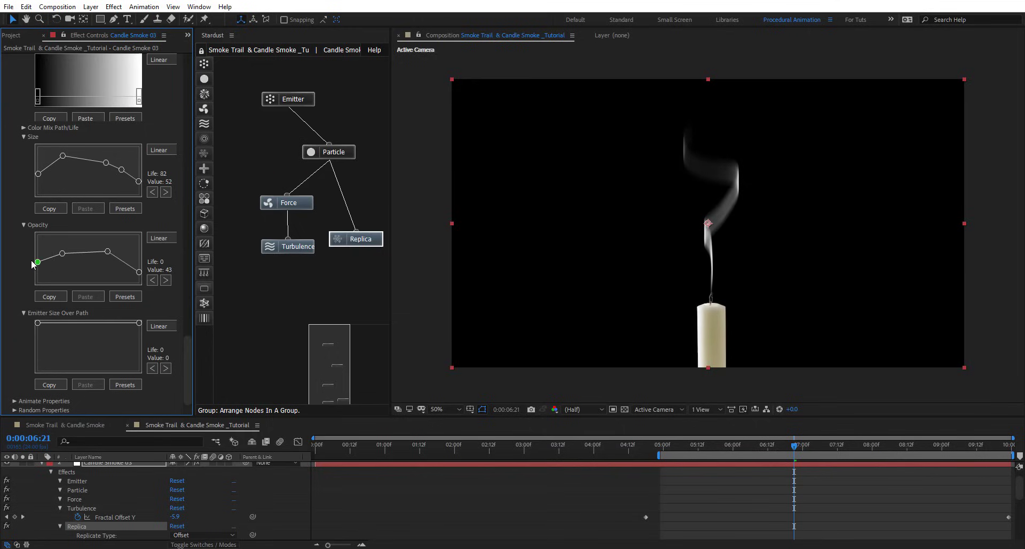
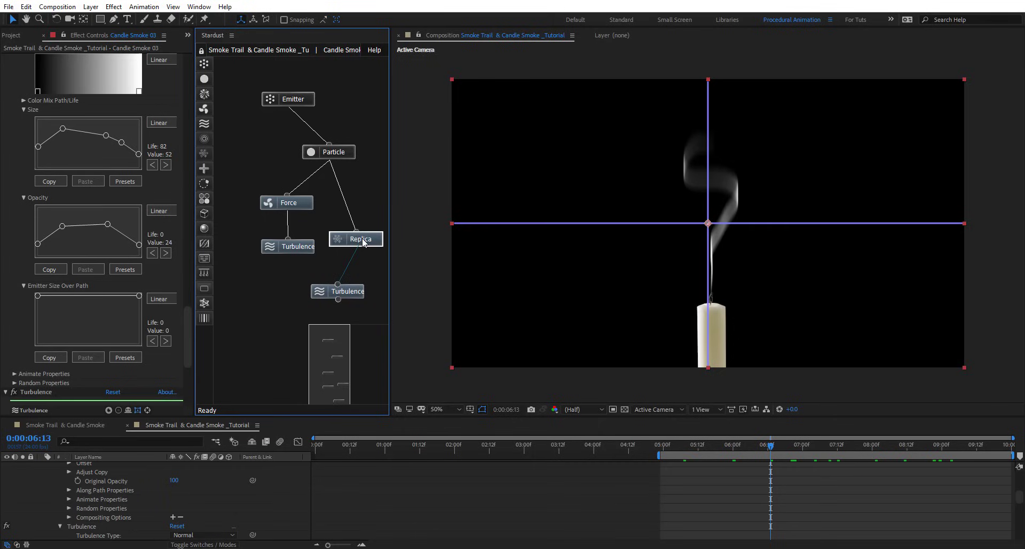
left_click_drag(366, 240, 367, 242)
- Set the Position offset of the Turbulence attached to the Replica to 500
scroll(27, 329, "down", 5)
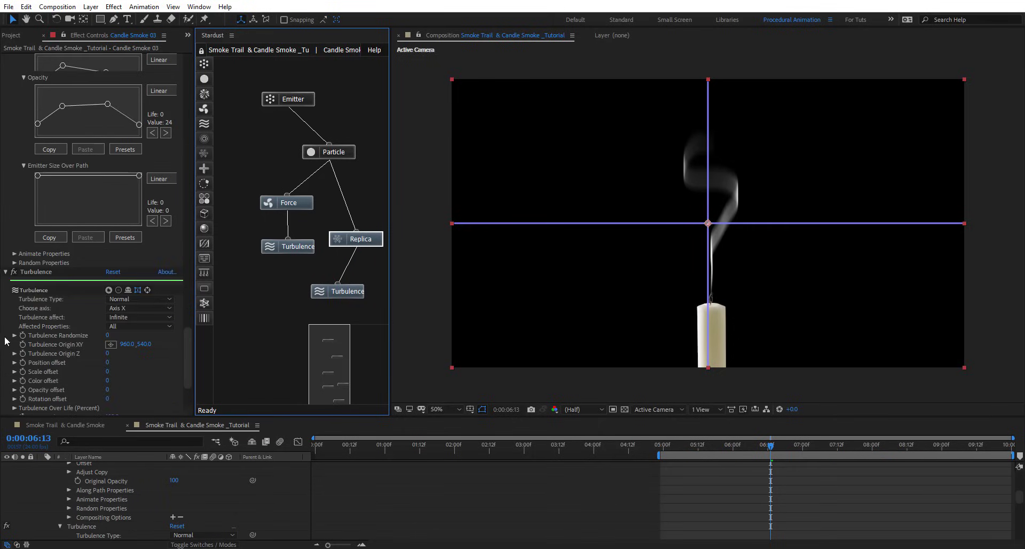
scroll(44, 347, "down", 2)
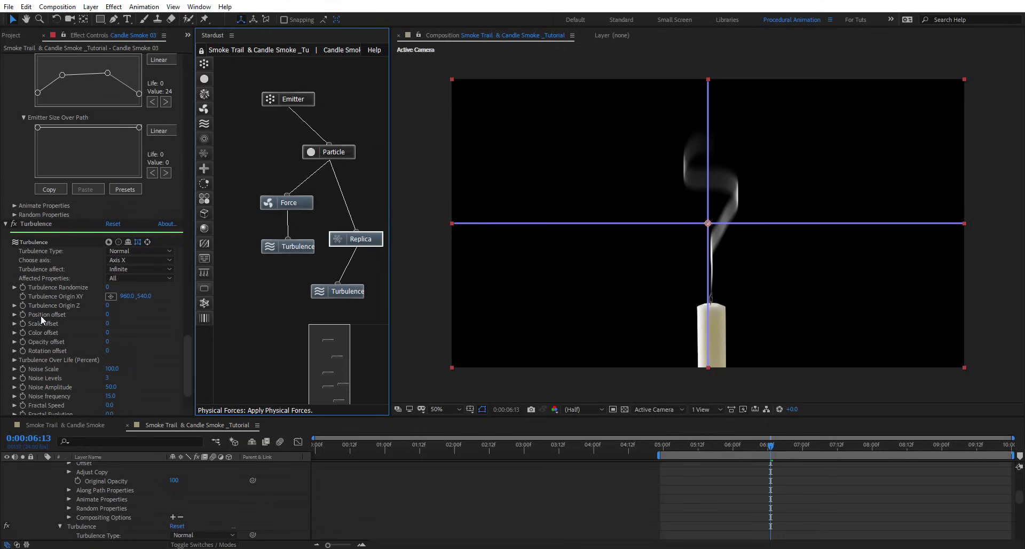
left_click(107, 315)
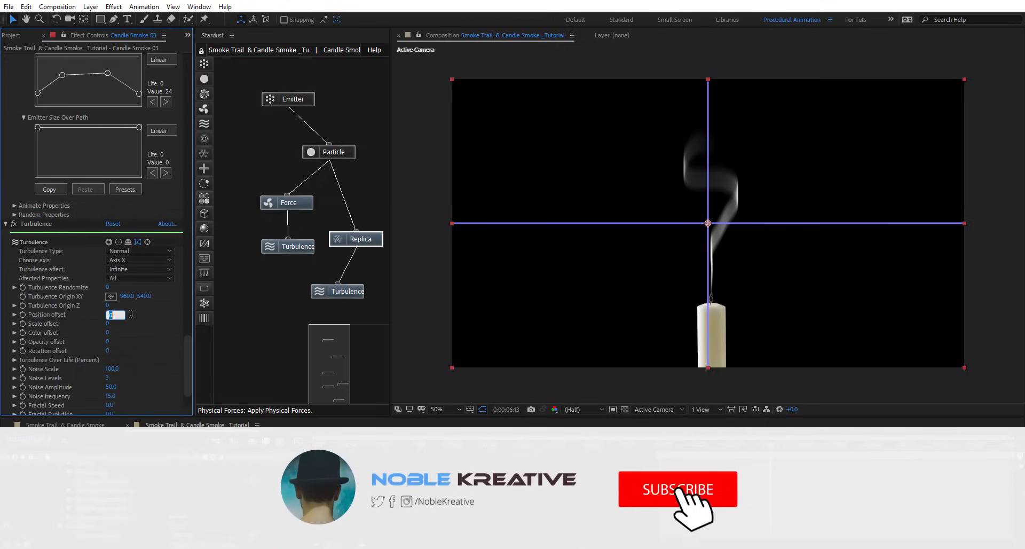
type("500")
key("Return")
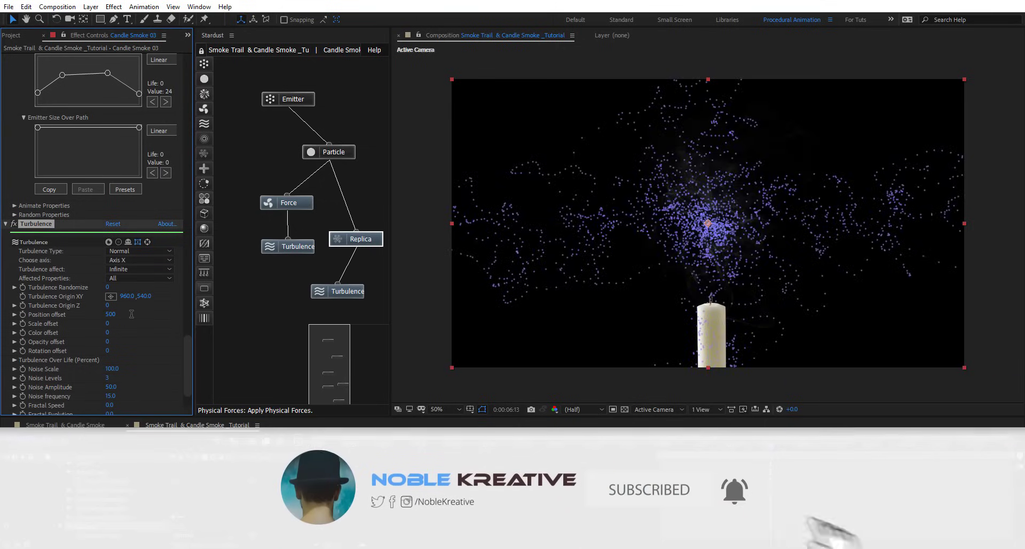
- Limit the Replica's Turbulence to a Sphere effect with a Sphere size of 600
left_click(127, 269)
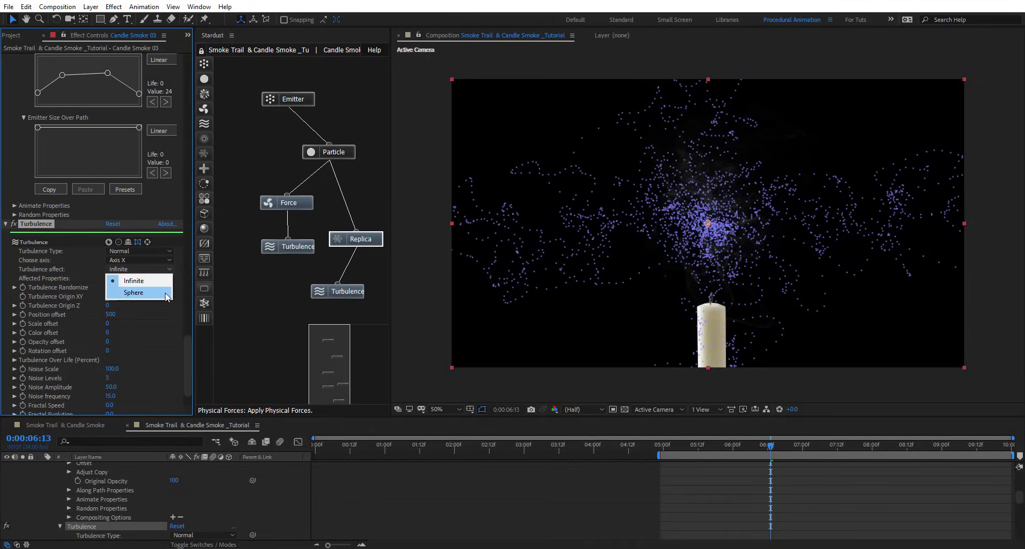
left_click(149, 276)
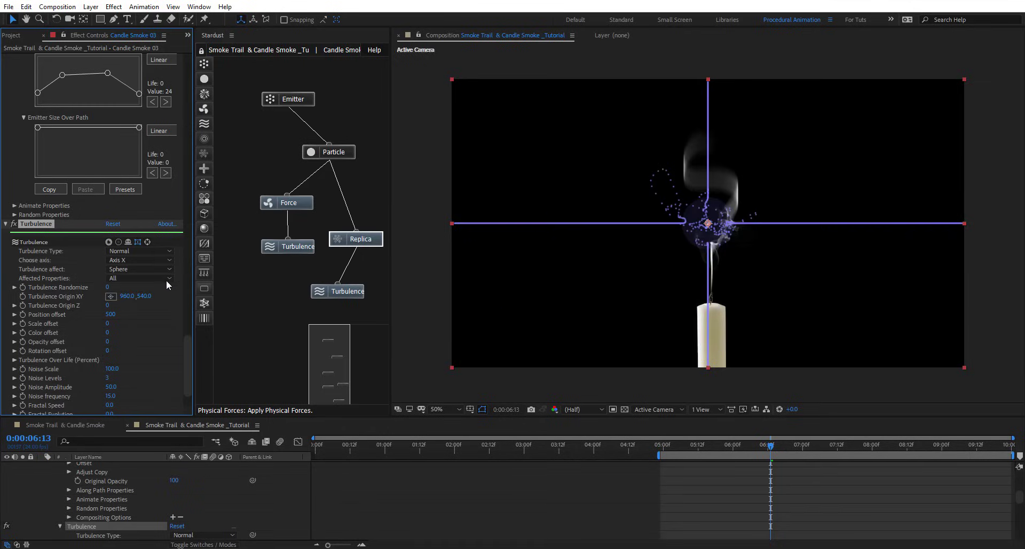
scroll(74, 374, "down", 3)
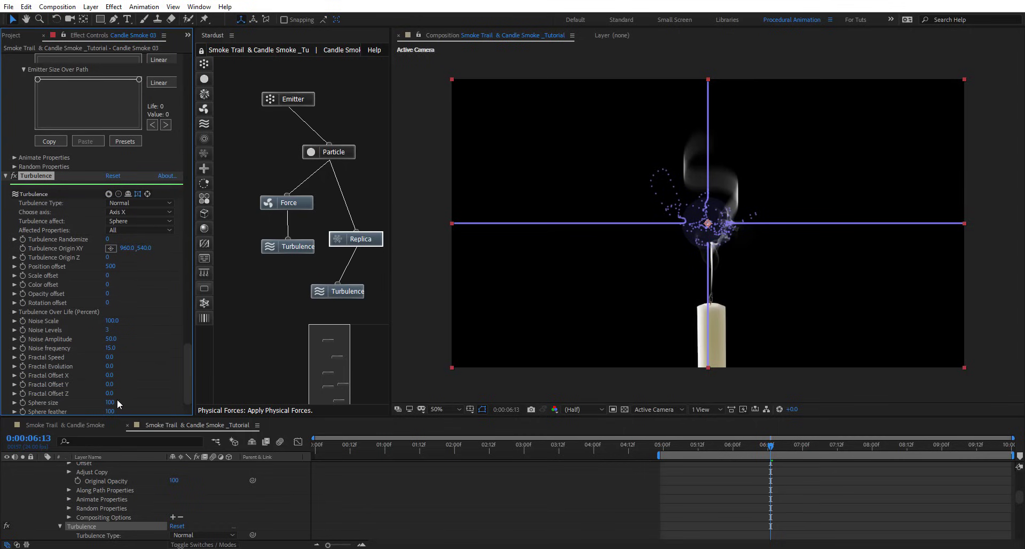
left_click(107, 403)
type("6")
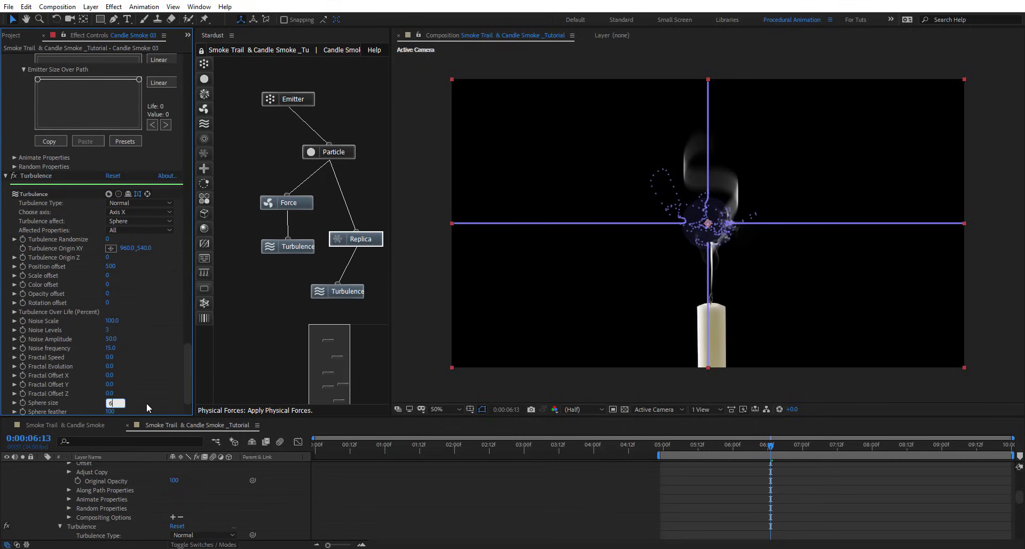
type("00")
key("Return")
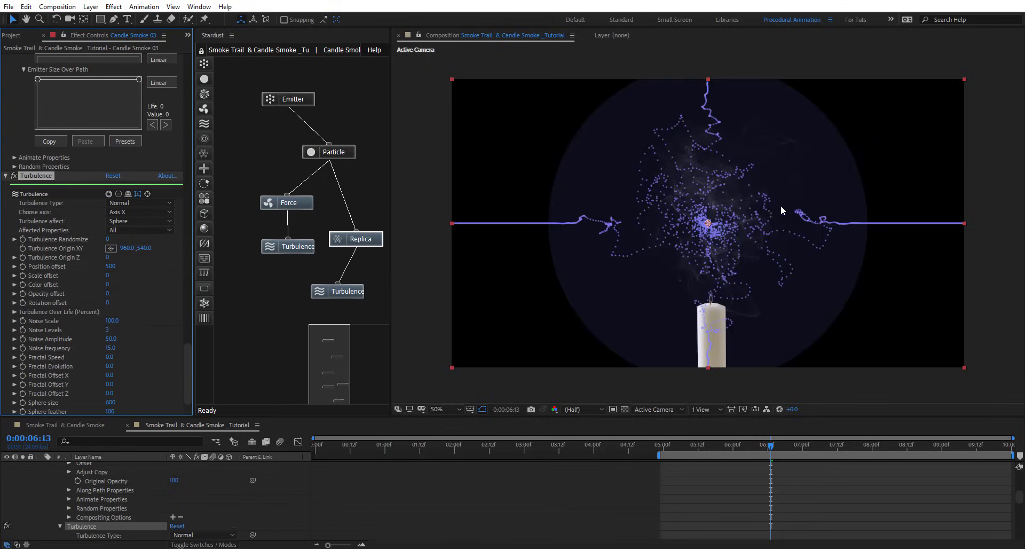
- Move the Replica Turbulence's origin up to about 958, 324, and hide its viewer guides to inspect the smoke at 100%
left_click_drag(709, 224, 707, 167)
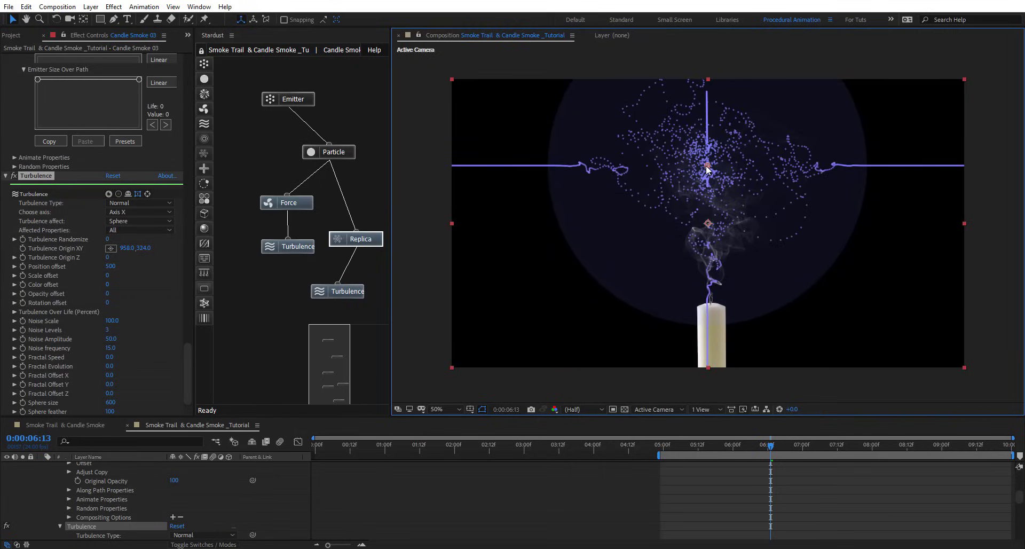
left_click(139, 195)
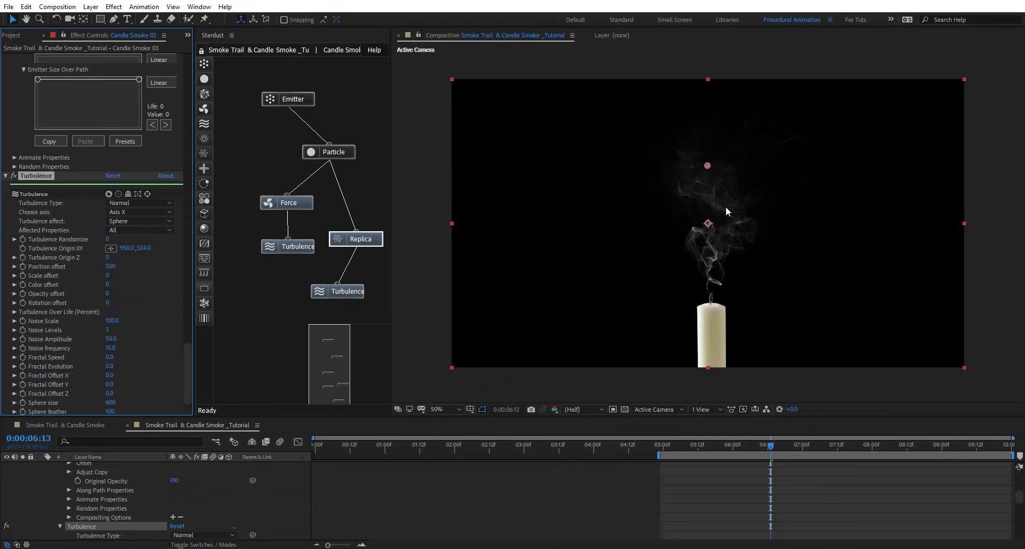
key("period")
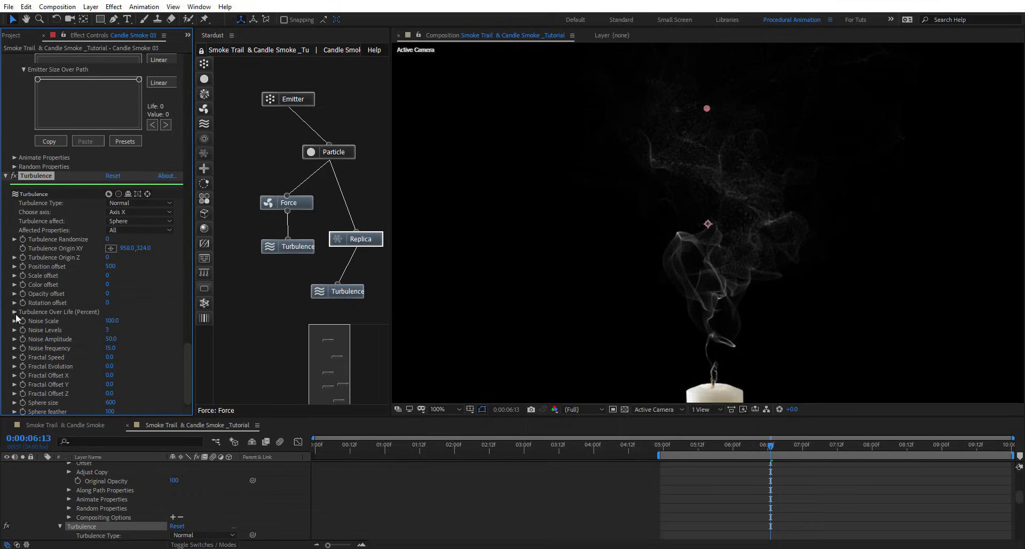
- Set the Noise Scale of the Replica's Turbulence to 600
left_click(116, 321)
type("600")
key("Return")
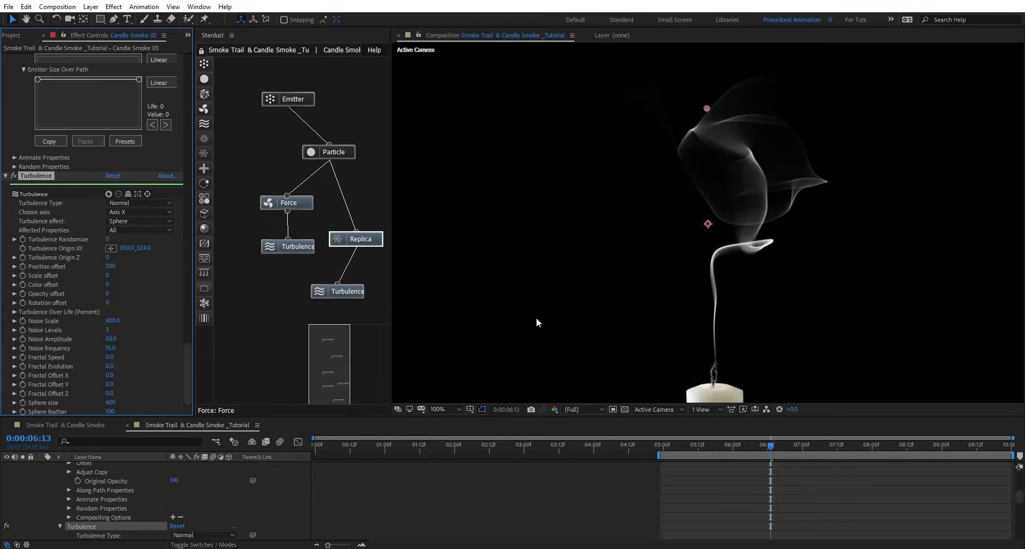
- At 0:00:05:05, show the Replica Turbulence's viewer guides and move its origin to about 880, 438
left_click(678, 444)
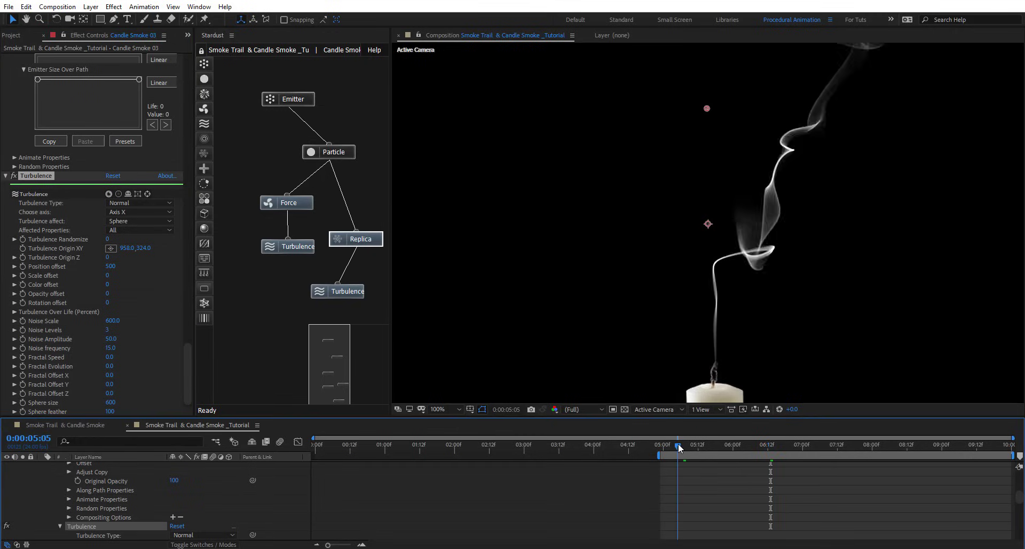
left_click(137, 194)
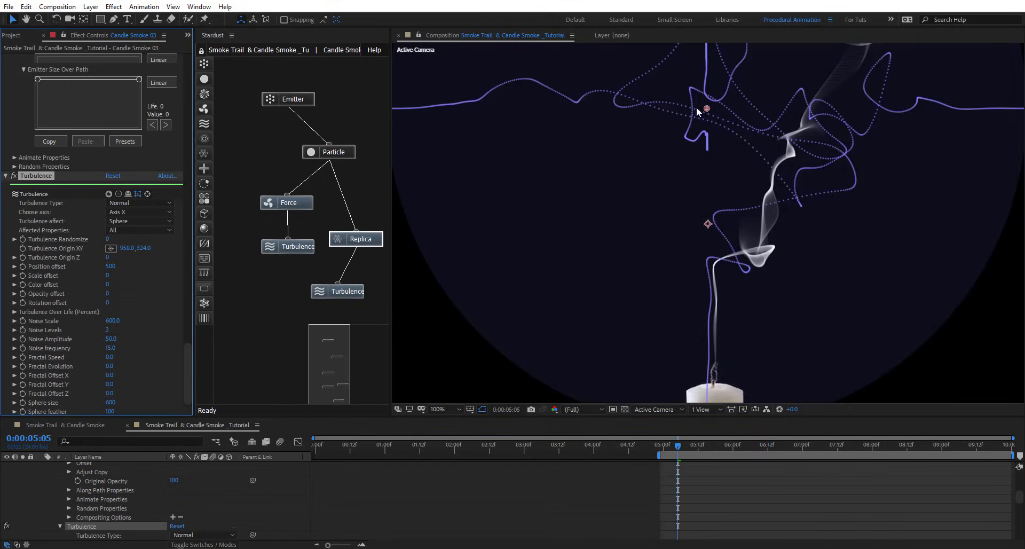
left_click_drag(707, 110, 665, 169)
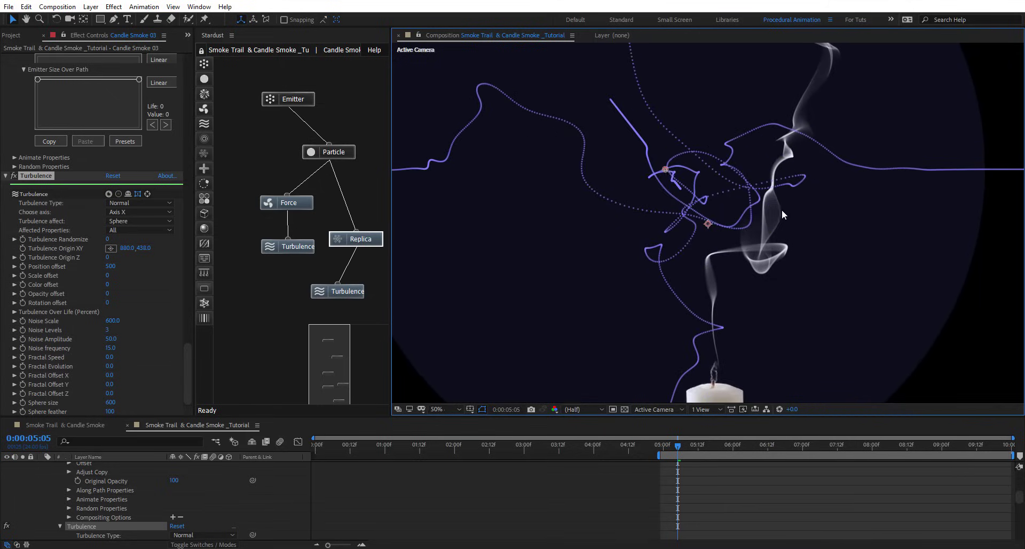
key("comma")
- Try Wind X values of 5, -5 and -15 on the Force node
left_click(305, 206)
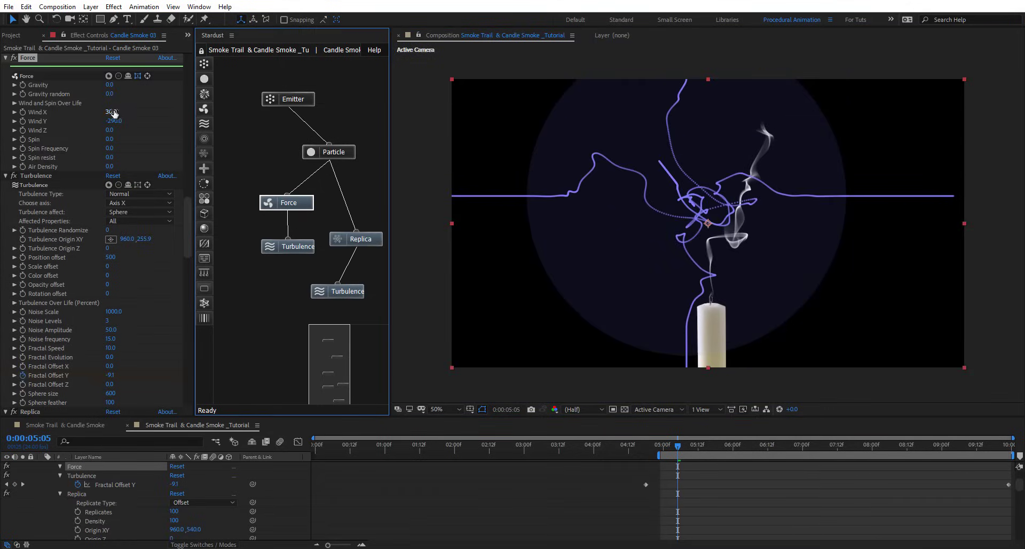
left_click_drag(112, 112, 132, 111)
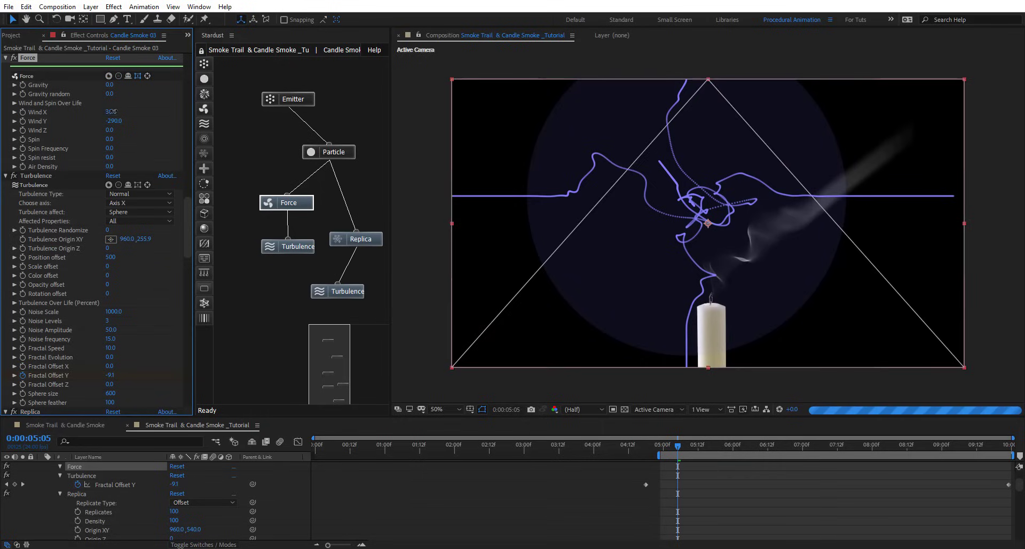
left_click(113, 111)
type("5")
key("Return")
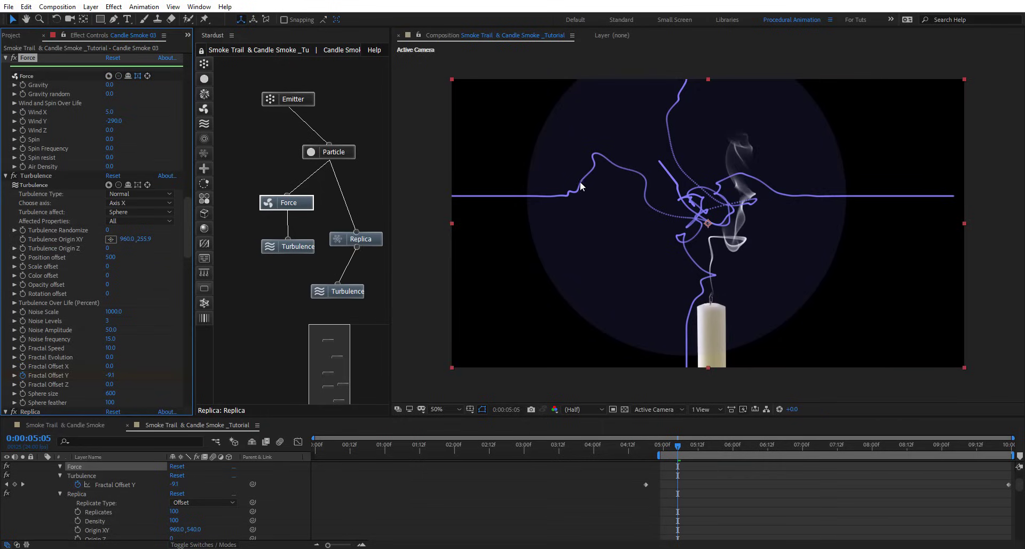
left_click(109, 111)
type("-5")
key("Return")
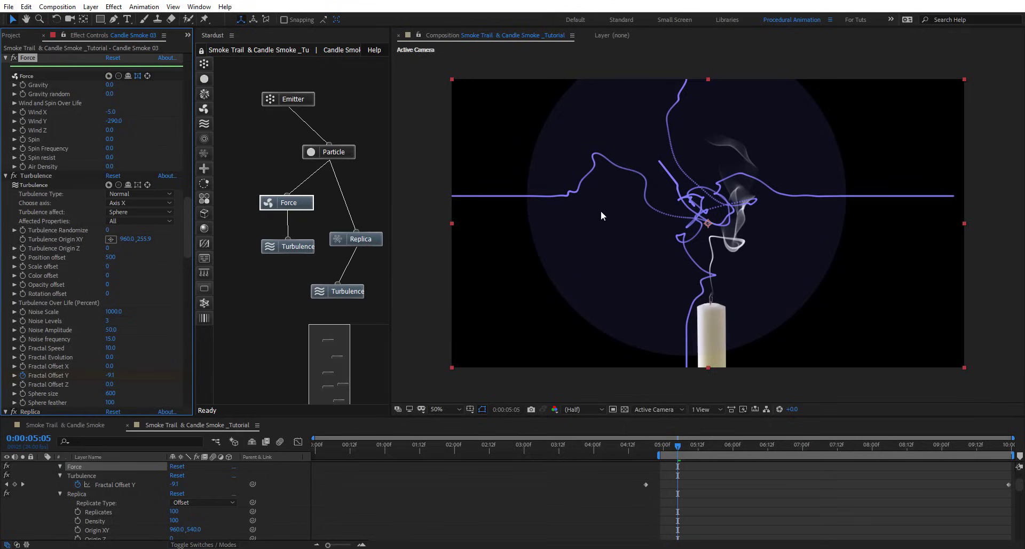
left_click_drag(111, 112, 110, 114)
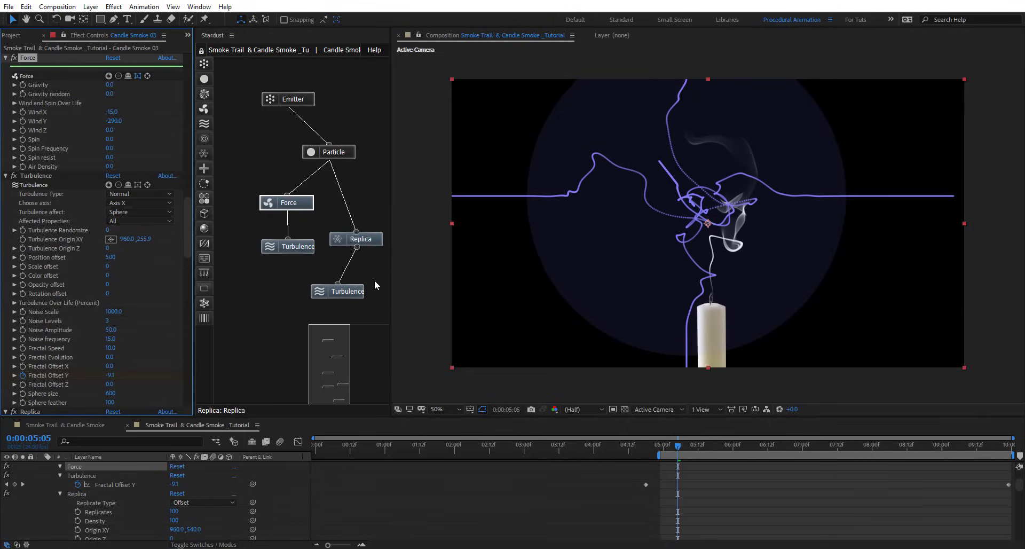
- Hide the viewer guides of the Turbulence node attached to the Replica
left_click(341, 292)
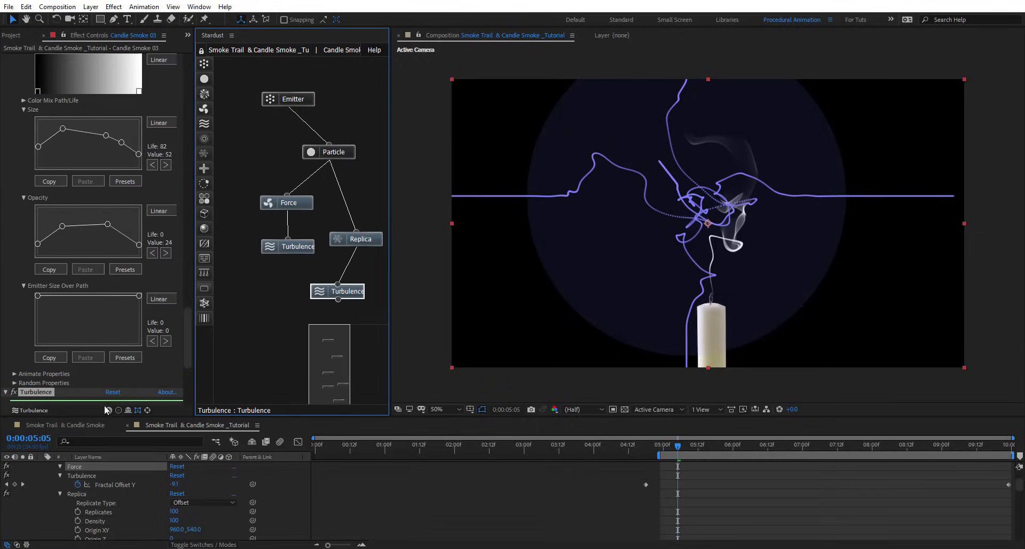
left_click(139, 410)
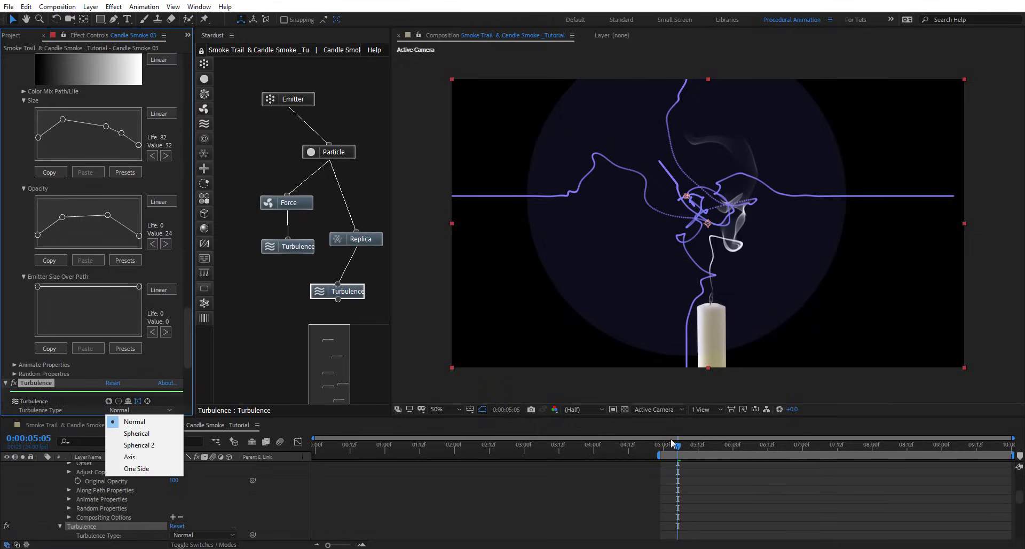
left_click(138, 402)
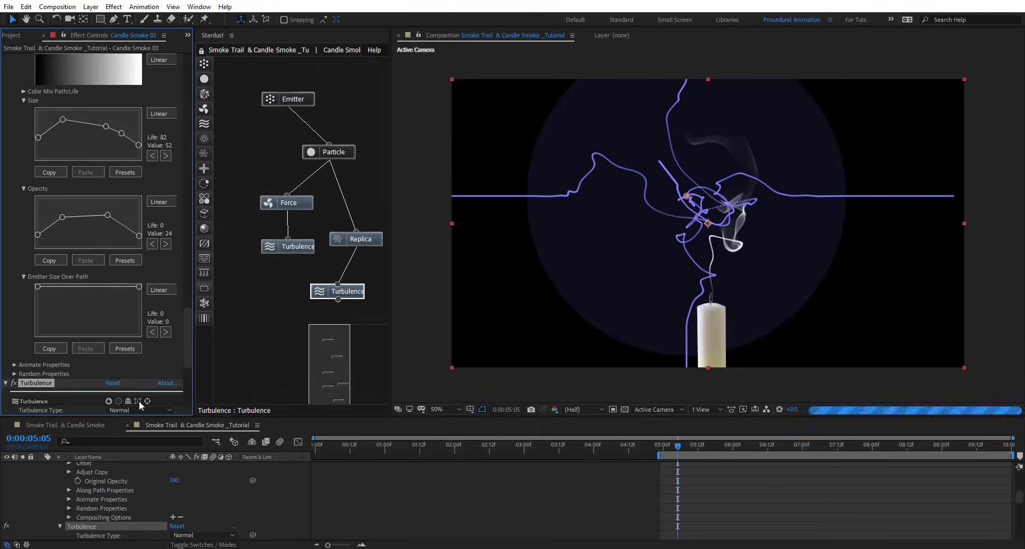
- Preview the candle smoke animation, and move to 0:00:06:19
key("space")
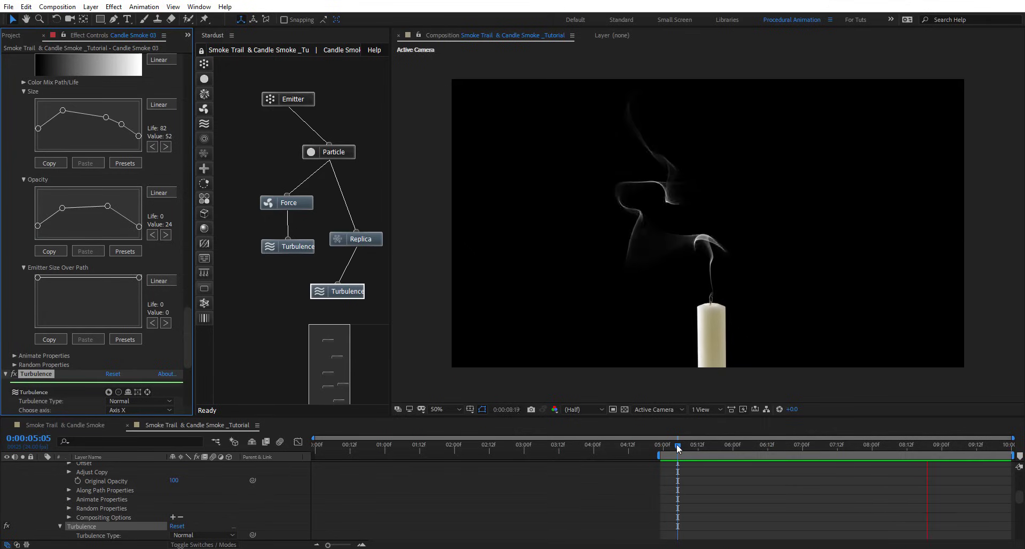
key("space")
left_click(788, 445)
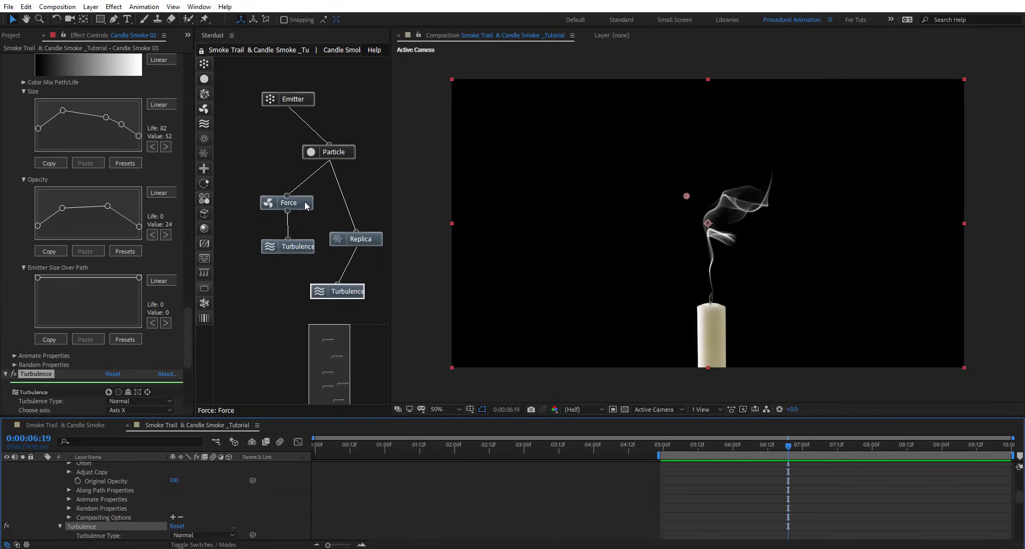
- Set the Force's Gravity to 16, and shape its Wind and Spin Over Life curve with a start of 31 and a point of 50 at life 42
left_click(305, 205)
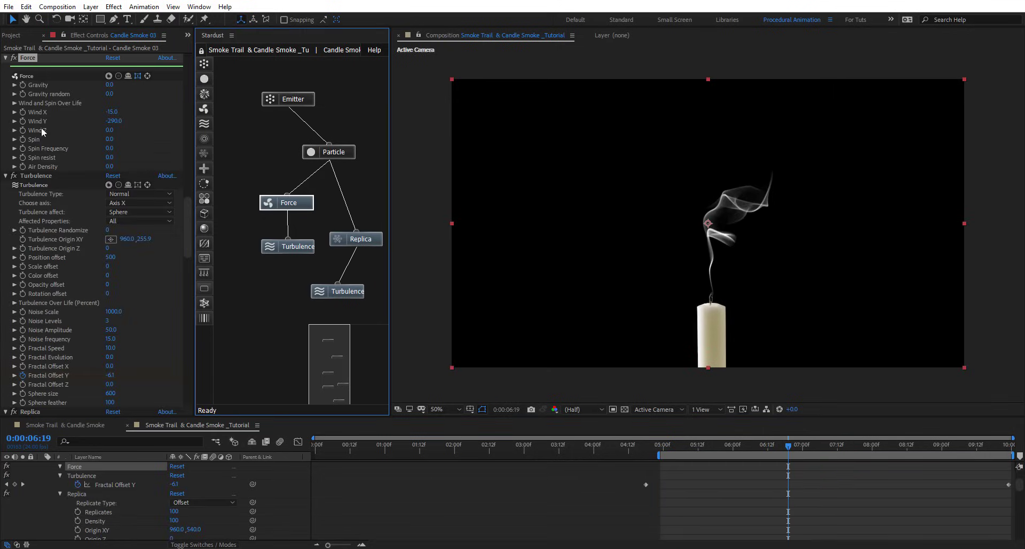
left_click_drag(109, 84, 118, 86)
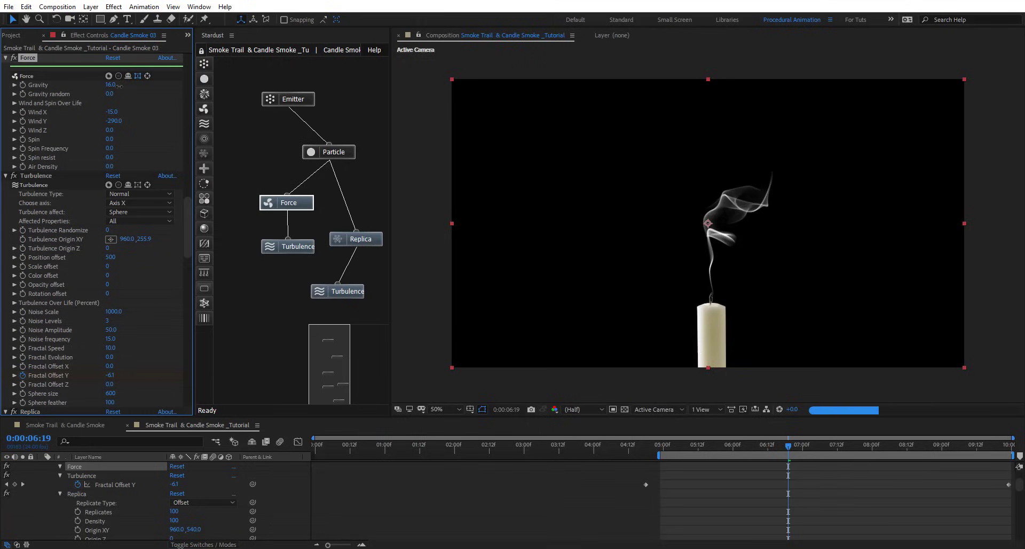
left_click(15, 103)
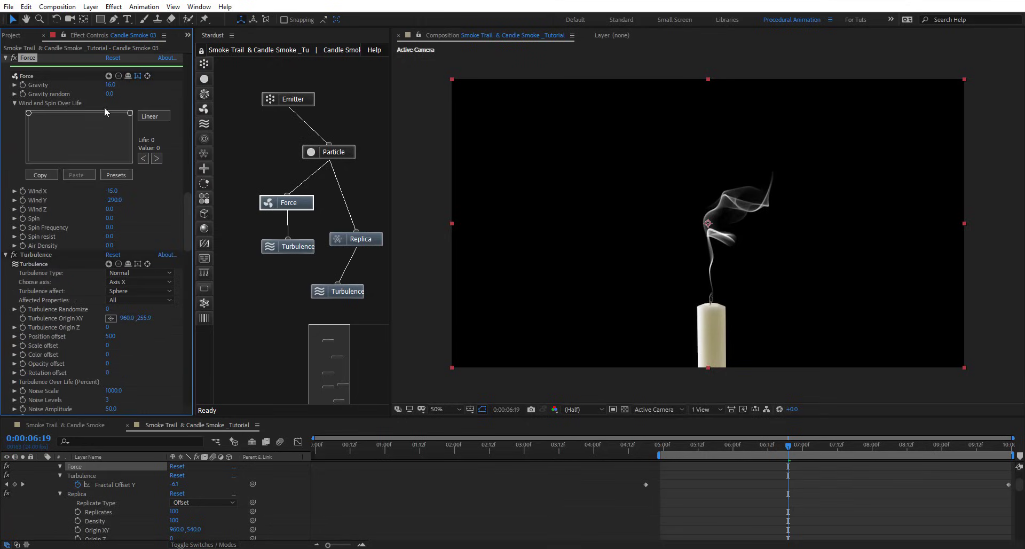
left_click(28, 145)
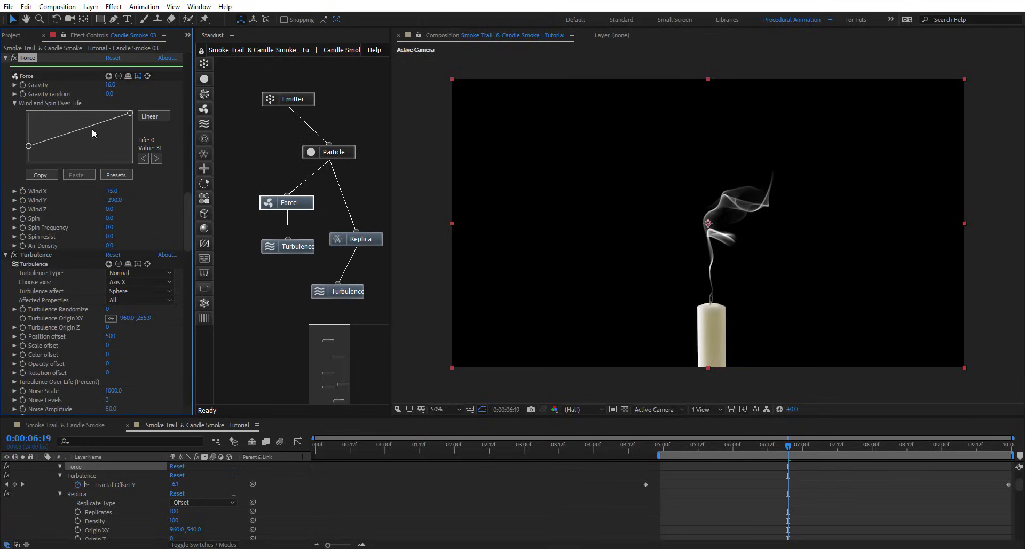
left_click(83, 126)
left_click_drag(85, 126, 72, 138)
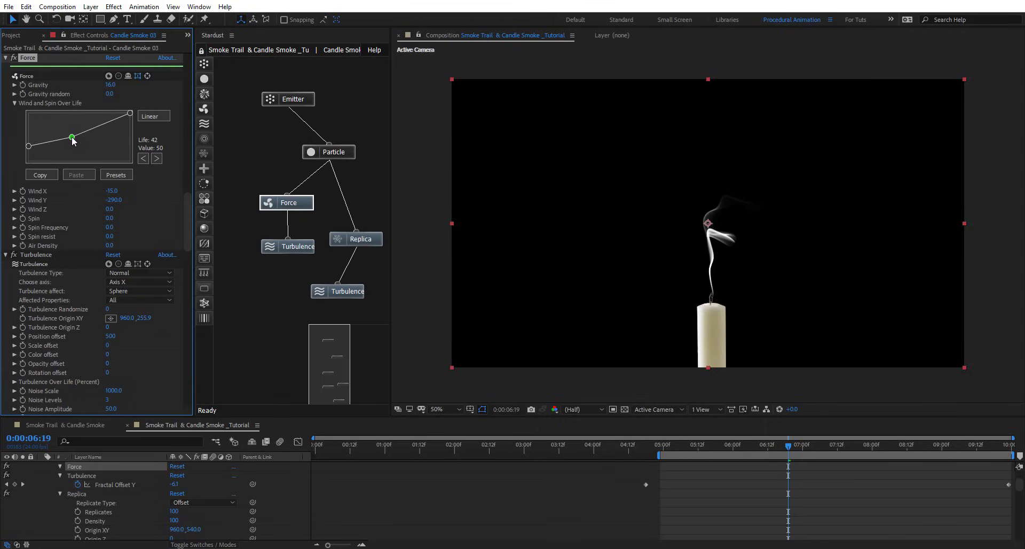
- Set the Force's Wind X to -5
left_click(111, 192)
type("-5")
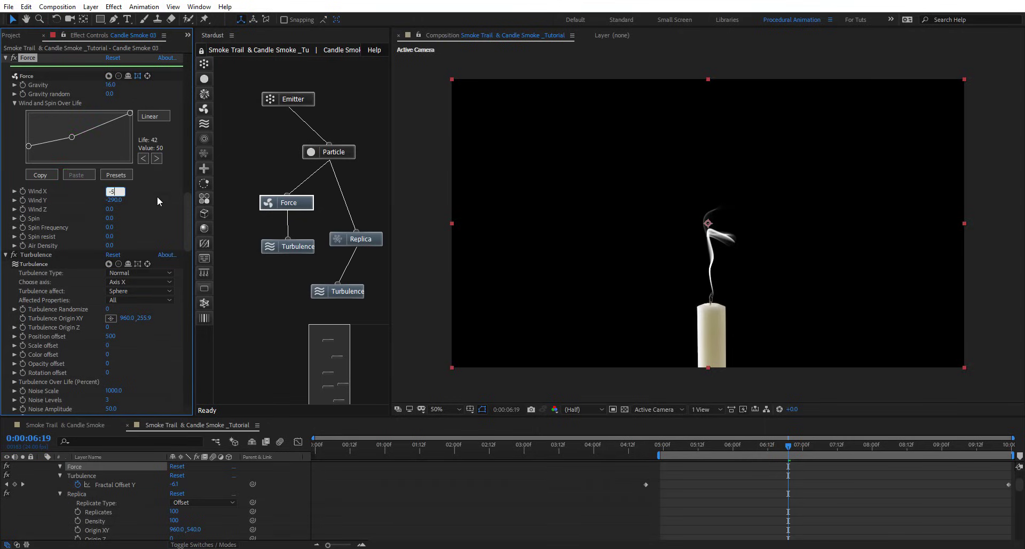
key("Return")
- Check the candle smoke at 0:00:08:13 and 0:00:09:02, and look over the settings of the Replica's Turbulence
left_click(352, 294)
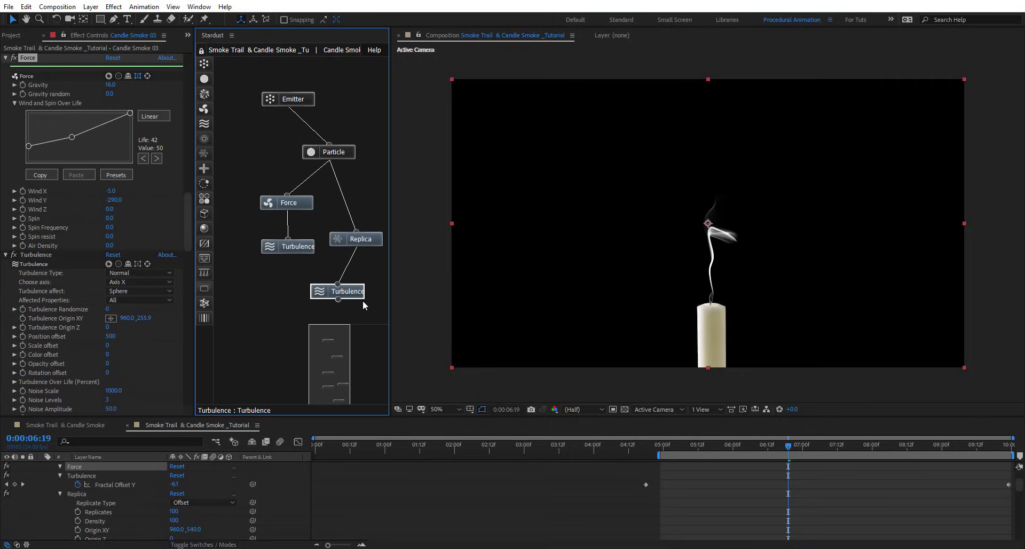
left_click(911, 447)
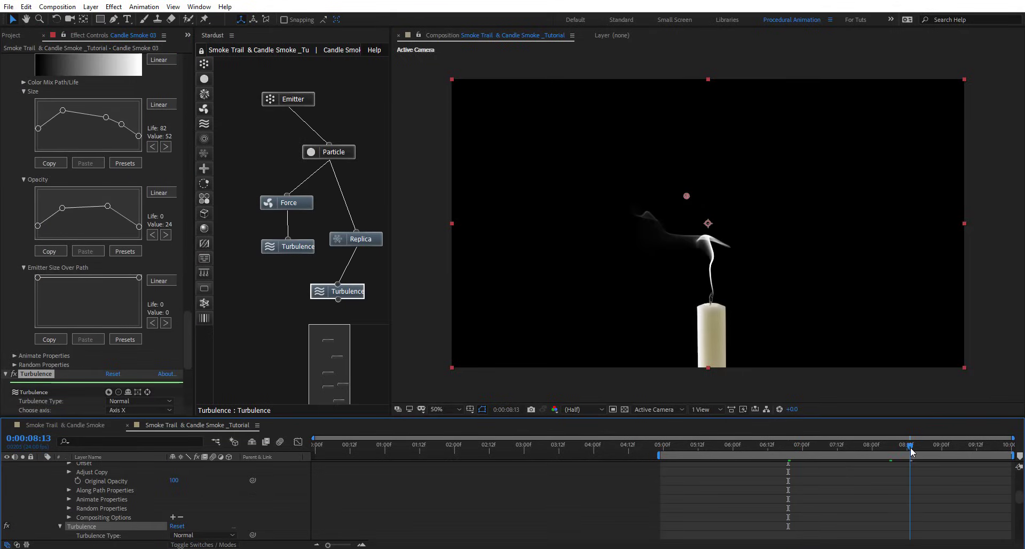
left_click(948, 448)
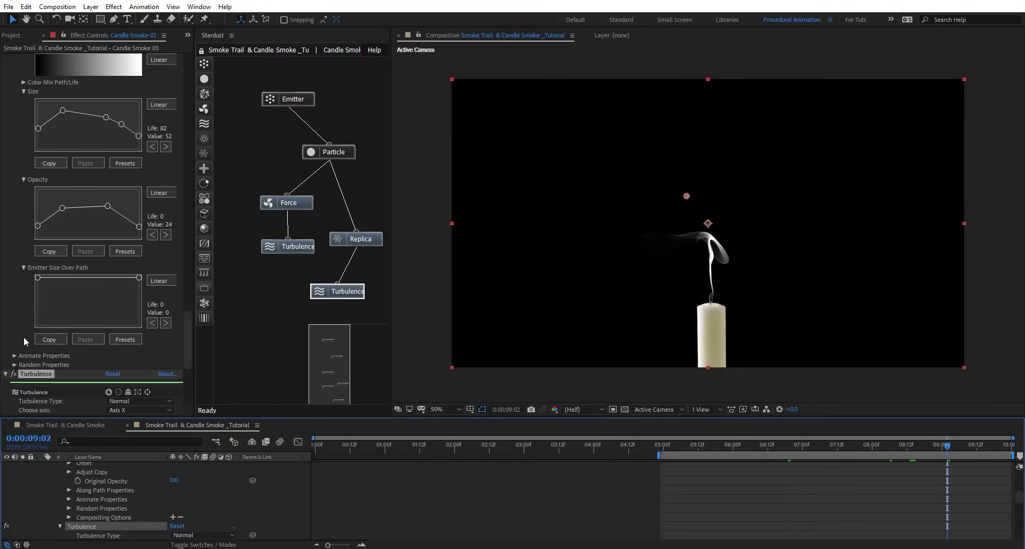
scroll(31, 328, "down", 8)
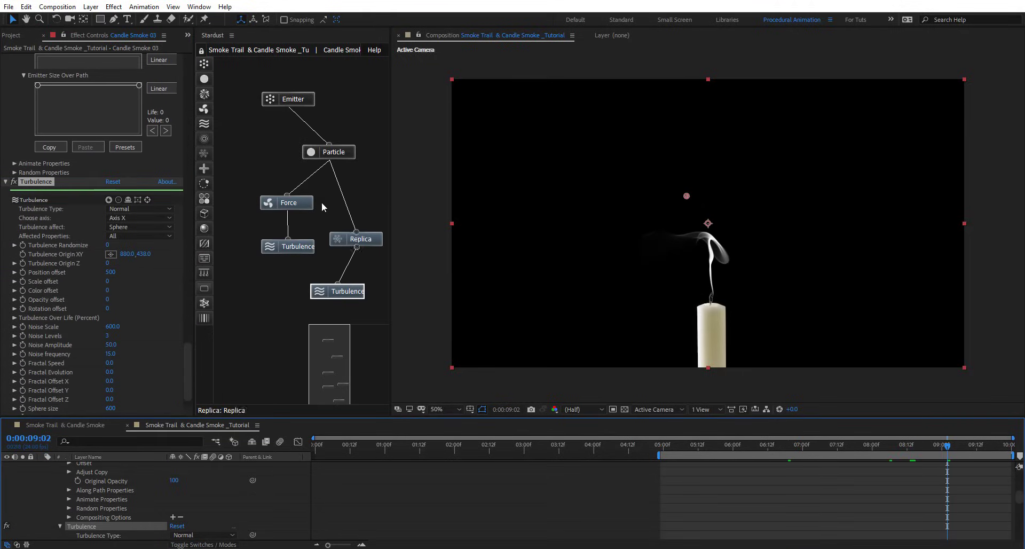
- Raise the start of the Force's Wind and Spin Over Life curve and its middle point to 87 at life 42
left_click(304, 204)
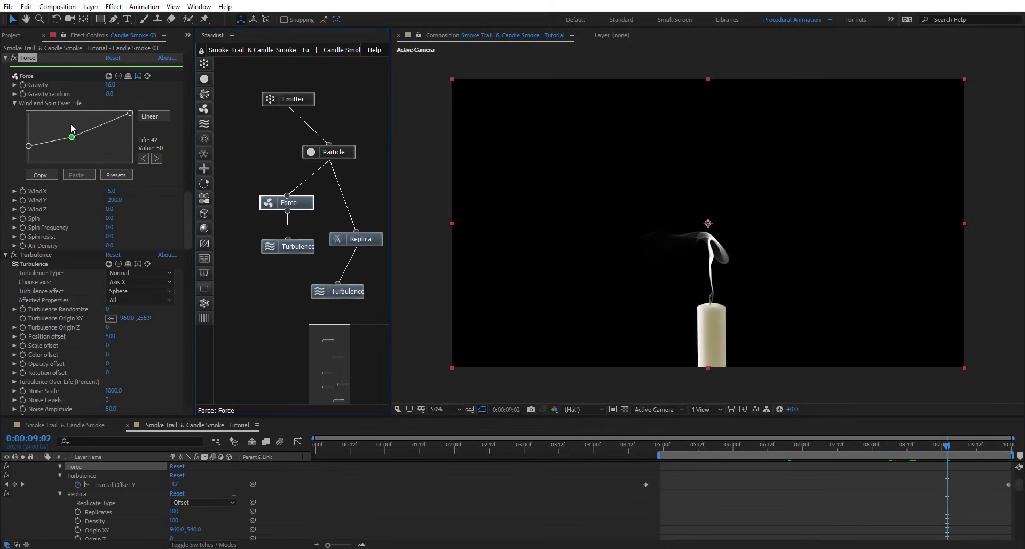
left_click_drag(29, 146, 71, 118)
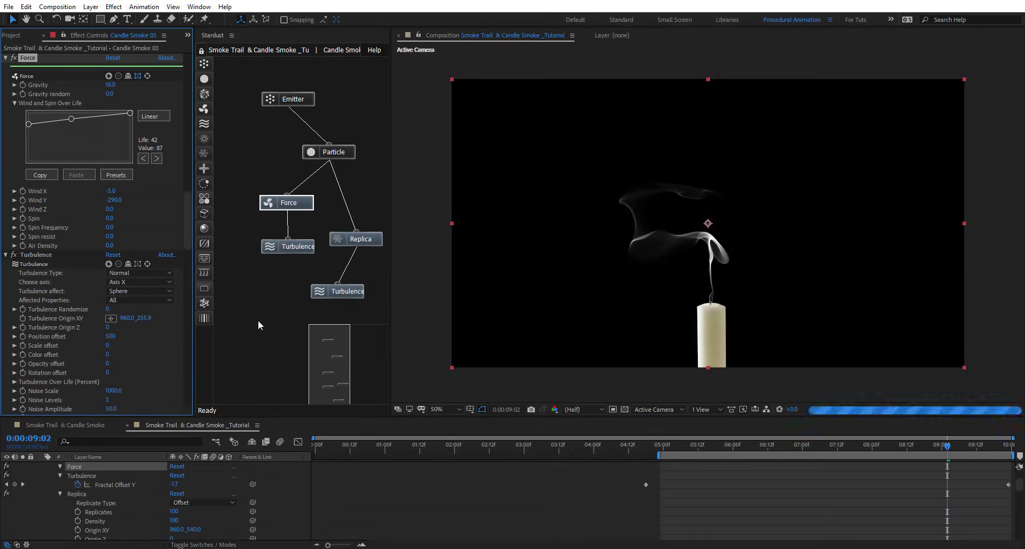
- Set the Position offset of the Turbulence under the Force to 330, and scrub the smoke to 0:00:07:19
left_click(299, 249)
scroll(66, 332, "down", 2)
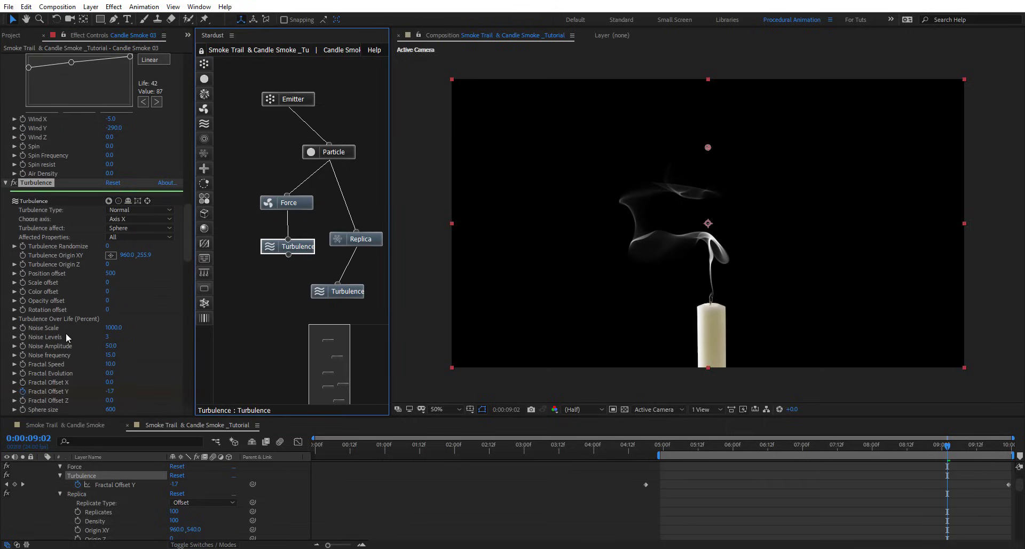
scroll(110, 331, "down", 1)
left_click(132, 272)
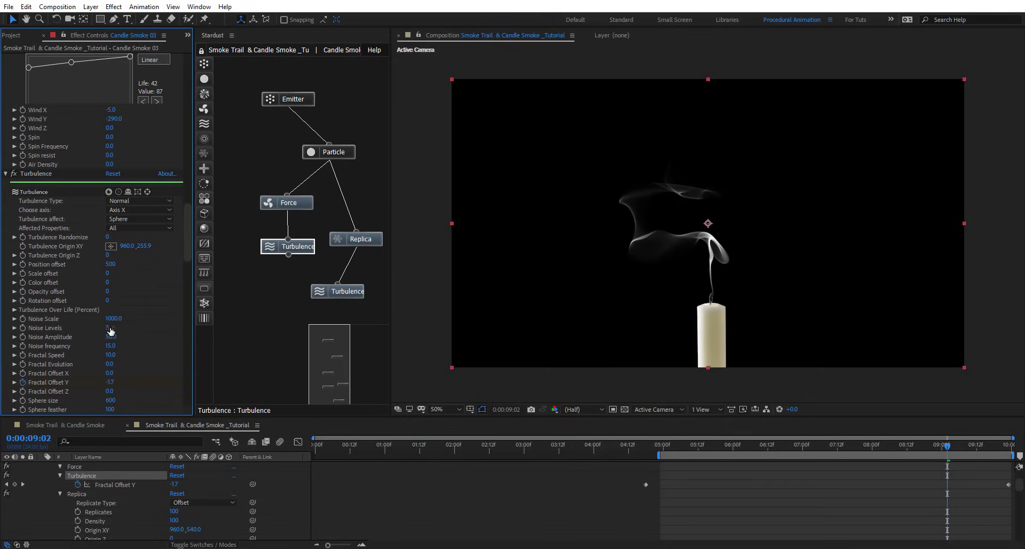
left_click(110, 263)
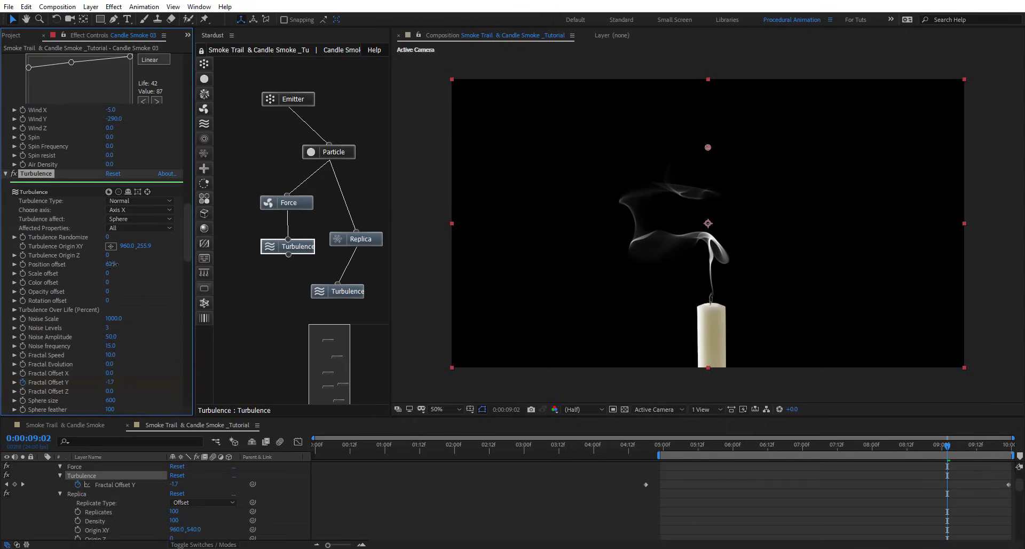
left_click_drag(111, 263, 100, 264)
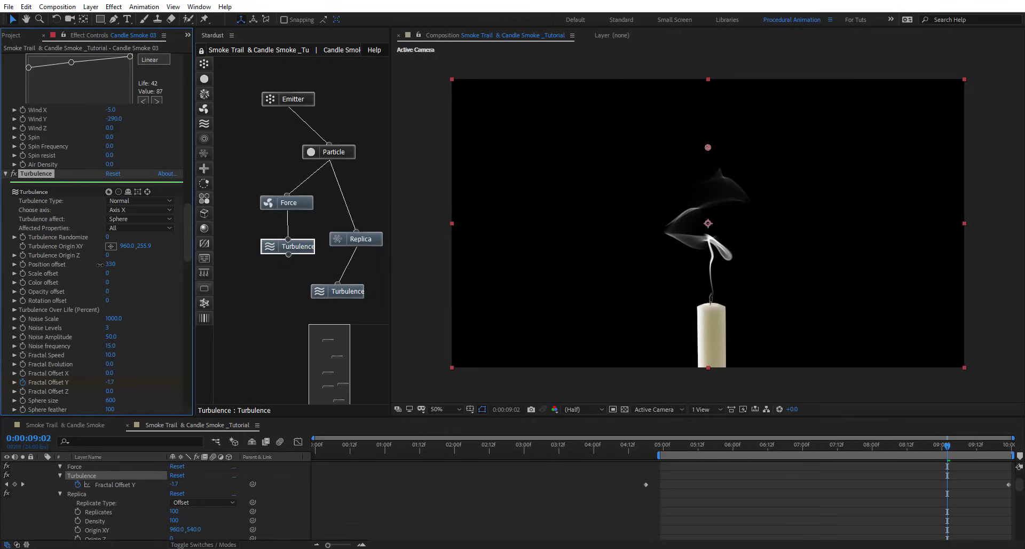
left_click_drag(683, 445, 858, 451)
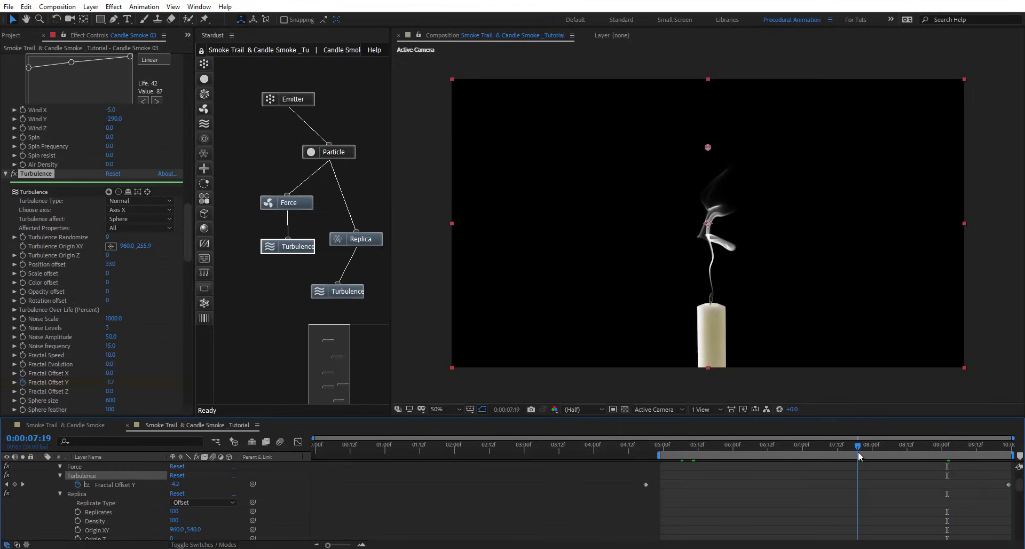
- Set the Particle's Opacity to 3
left_click(351, 154)
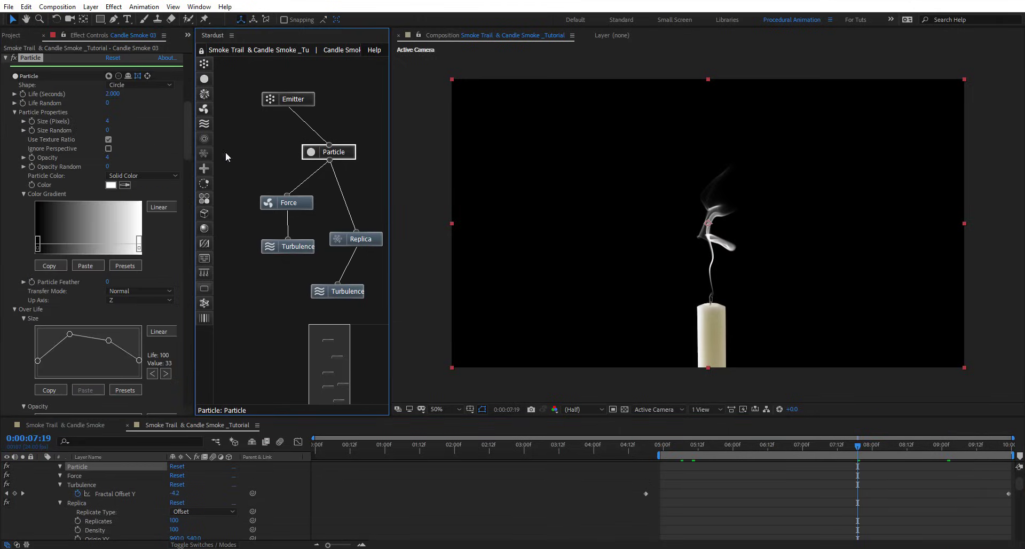
left_click(108, 140)
left_click_drag(108, 156, 110, 160)
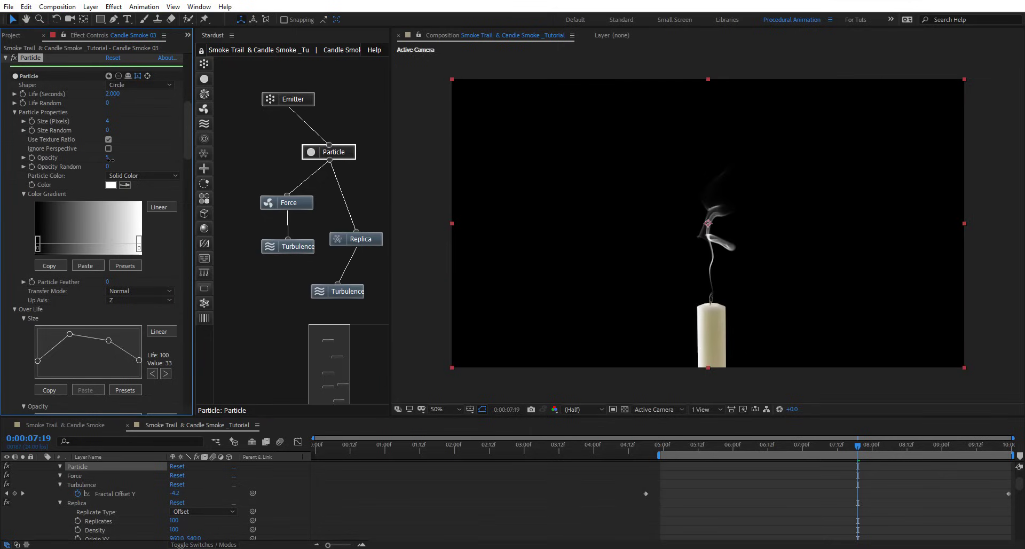
left_click(107, 159)
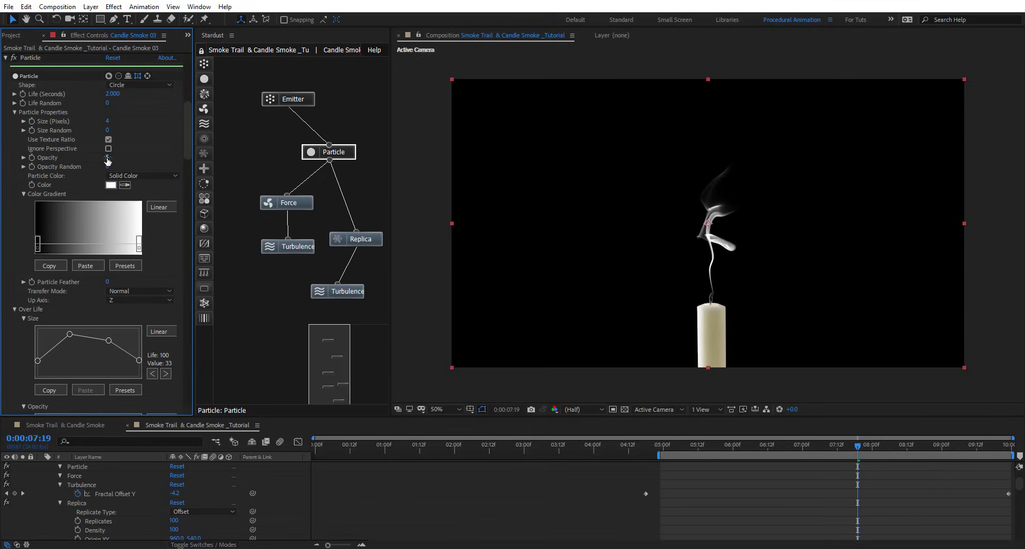
type("3")
key("Return")
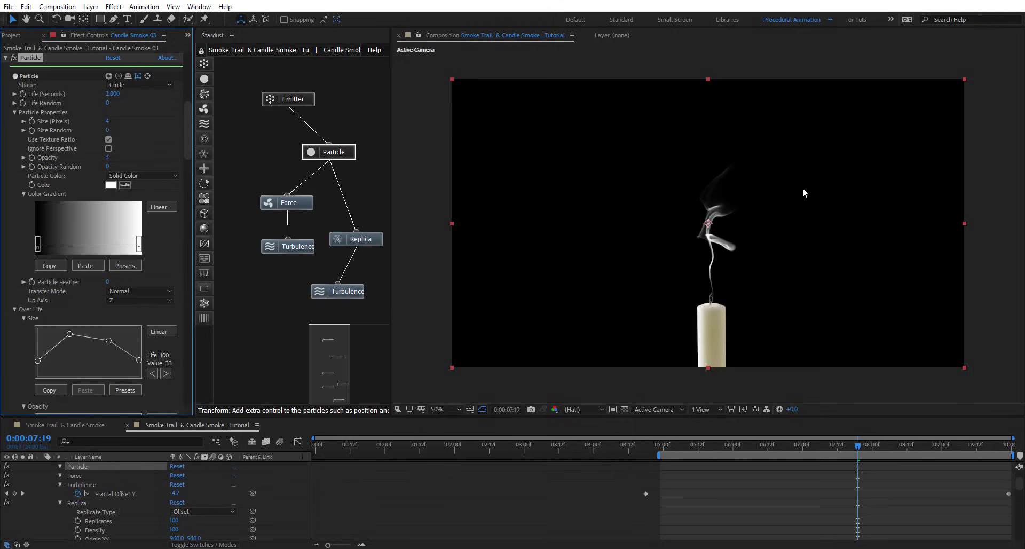
- Set the Replica's Replicates to 128 and its Density to 270 to close the gaps in the smoke
scroll(745, 204, "up", 6)
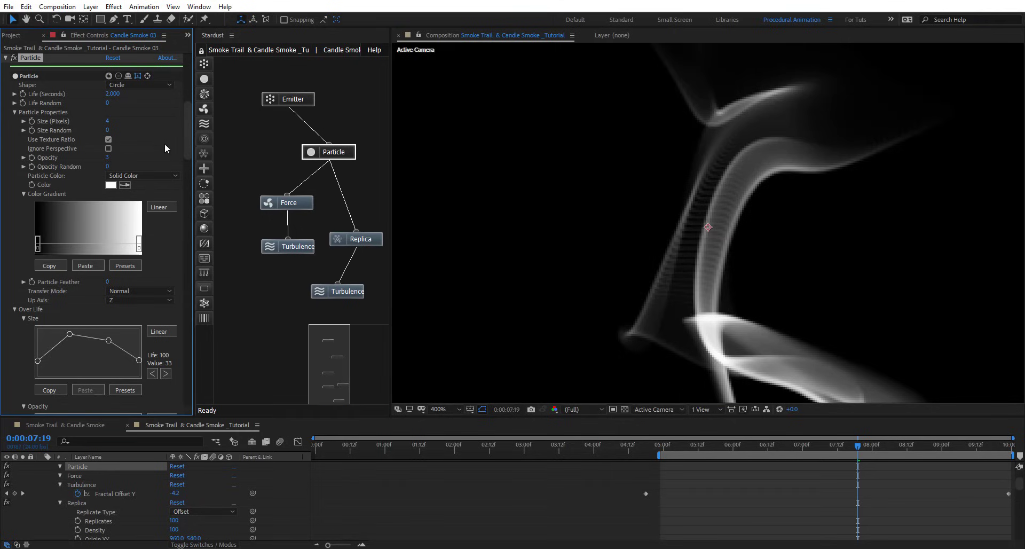
left_click(368, 243)
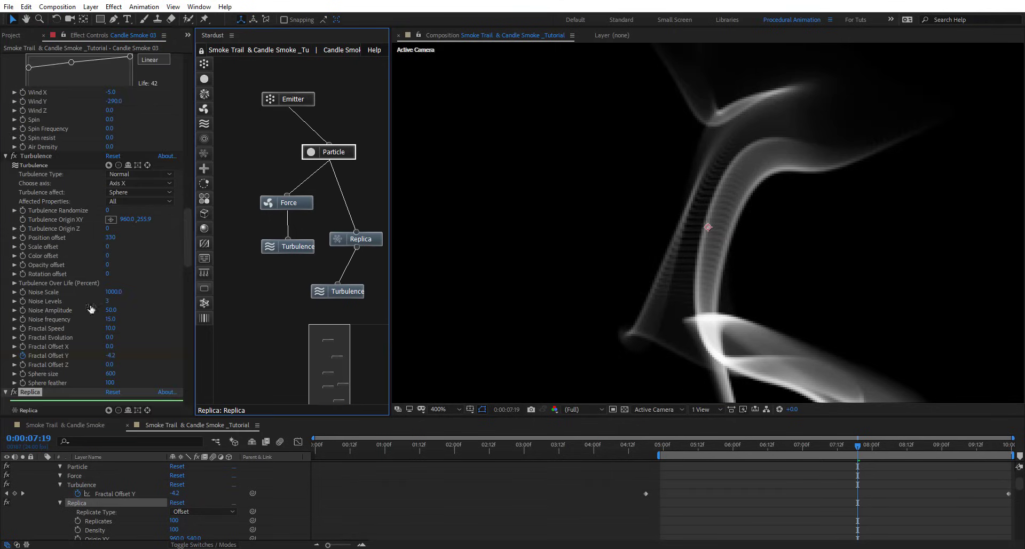
scroll(75, 315, "down", 5)
scroll(75, 315, "down", 1)
left_click_drag(110, 347, 125, 347)
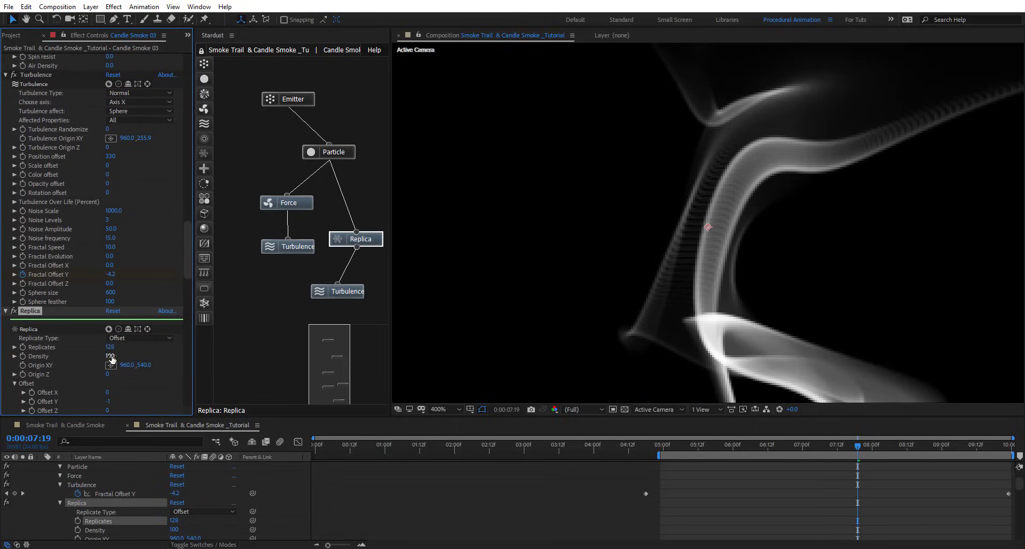
scroll(118, 360, "down", 1)
left_click_drag(109, 347, 117, 346)
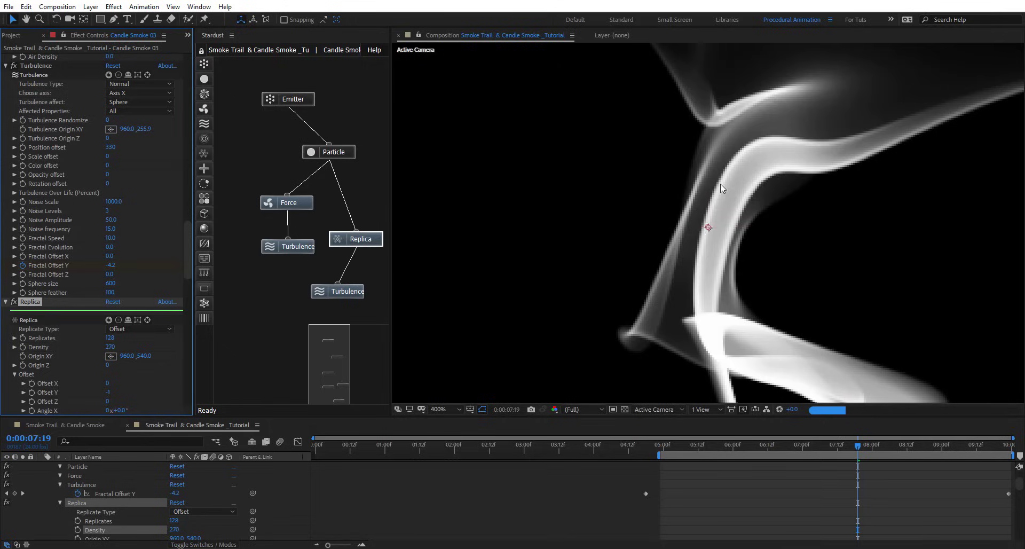
key("slash")
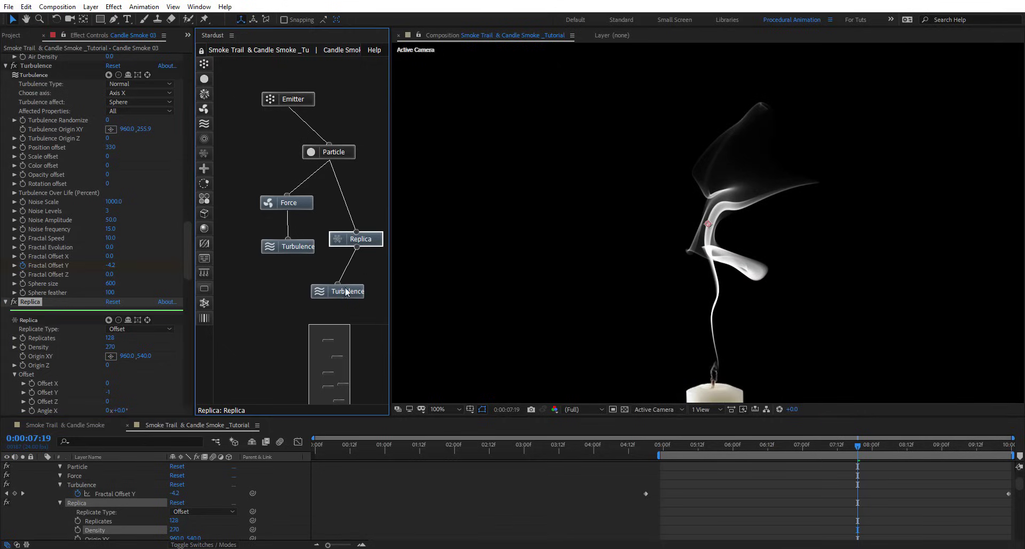
- Look over the Replica's settings, and preview the candle smoke animation from 0:00:05:05
left_click(344, 293)
left_click(374, 243)
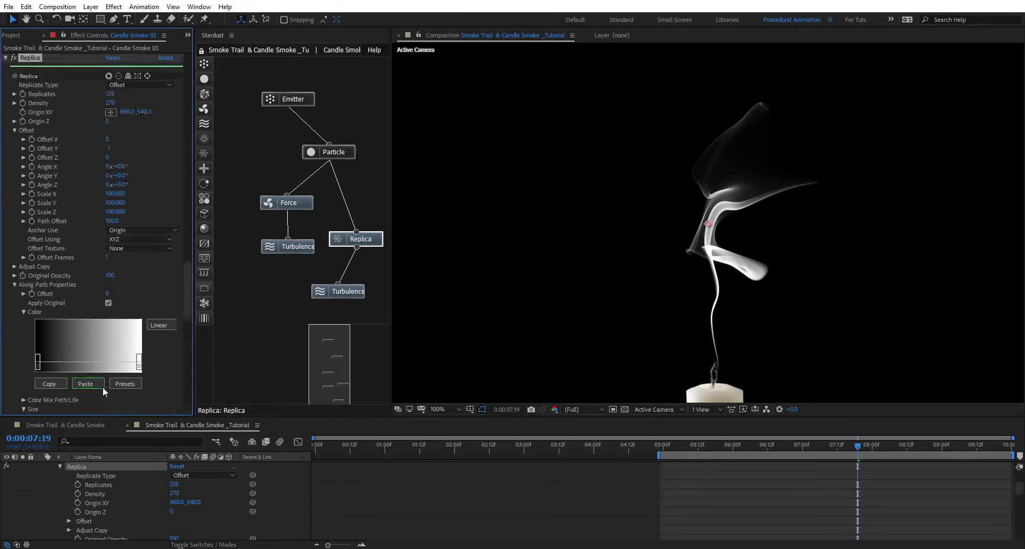
scroll(84, 363, "down", 5)
scroll(182, 251, "up", 6)
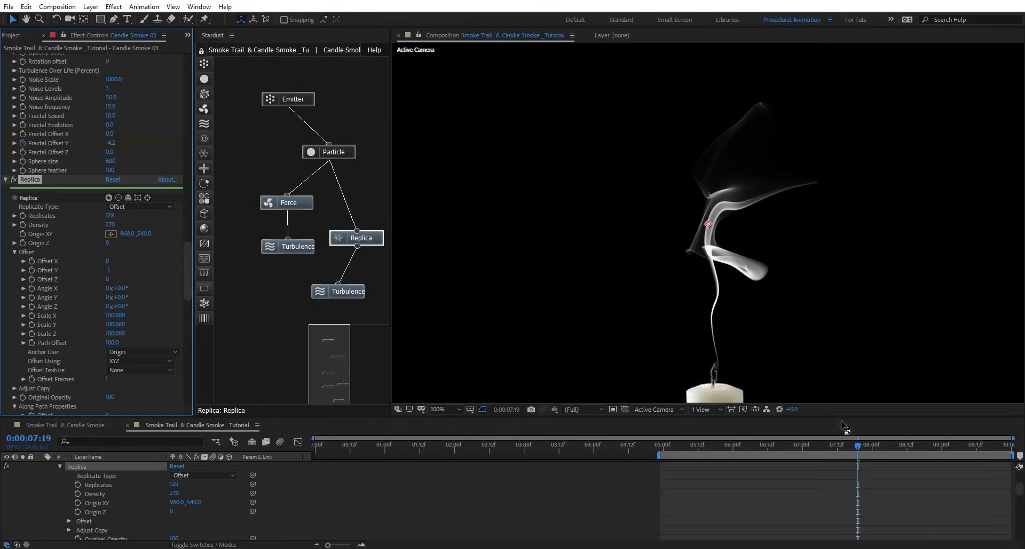
key("space")
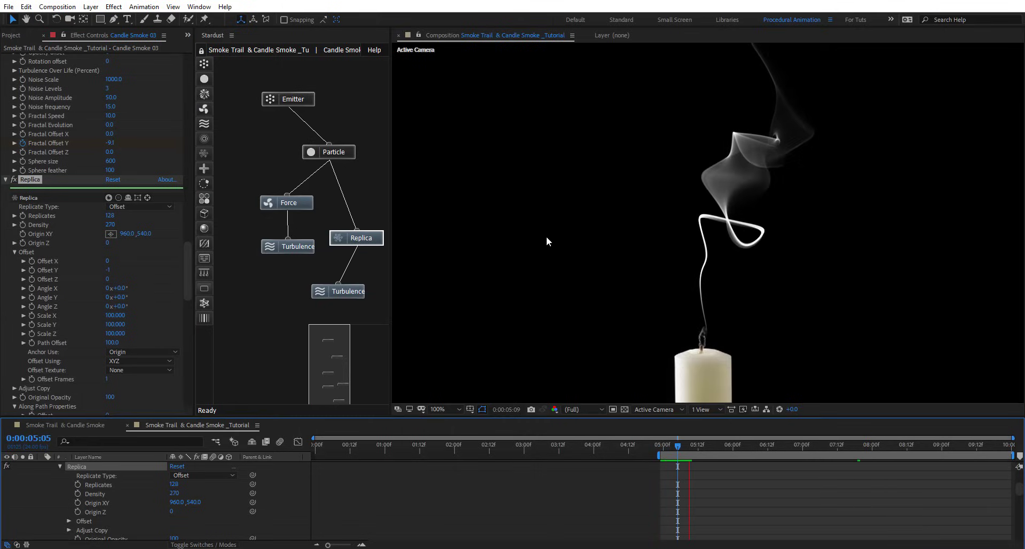